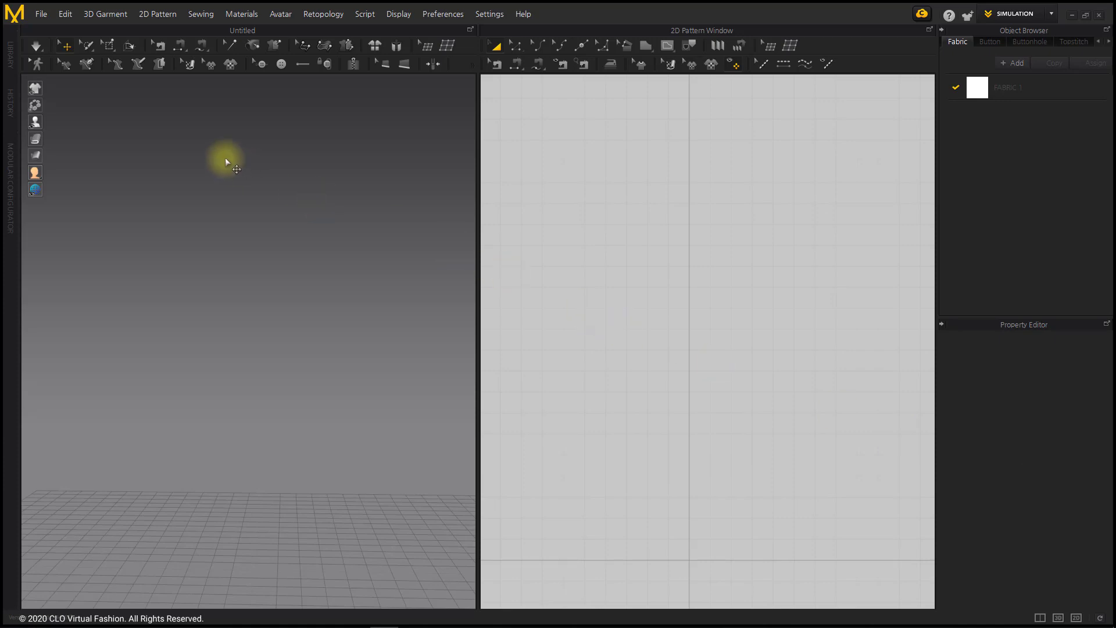
Load the Female .avt avatar from the Library's Avatar > Female_B folder
{"action": "left_click", "coordinate": [11, 54]}
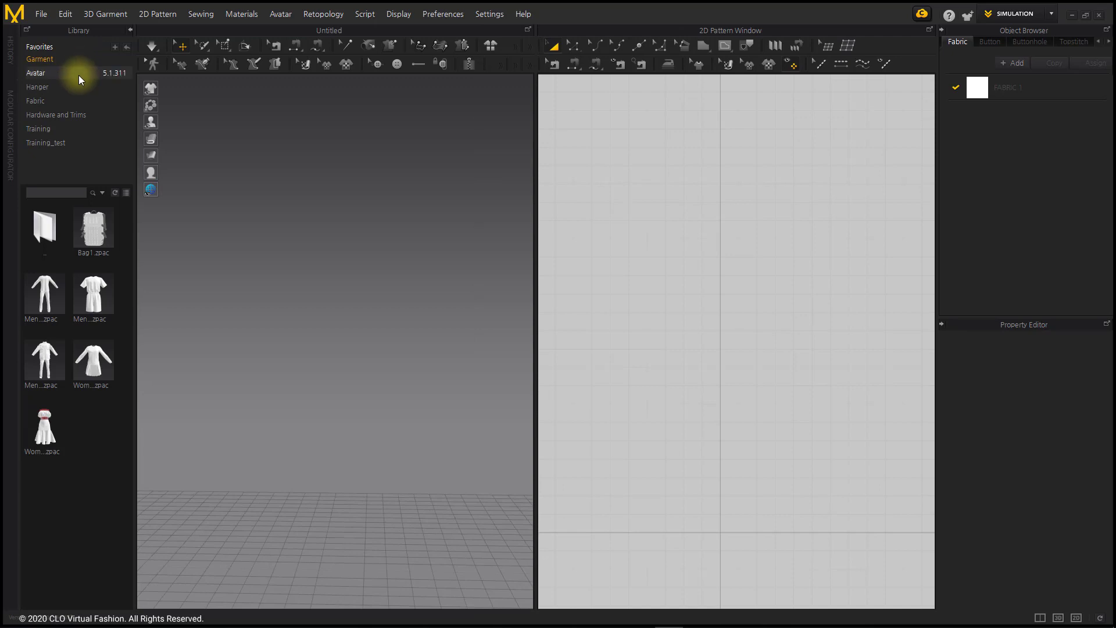
{"action": "left_click", "coordinate": [78, 73]}
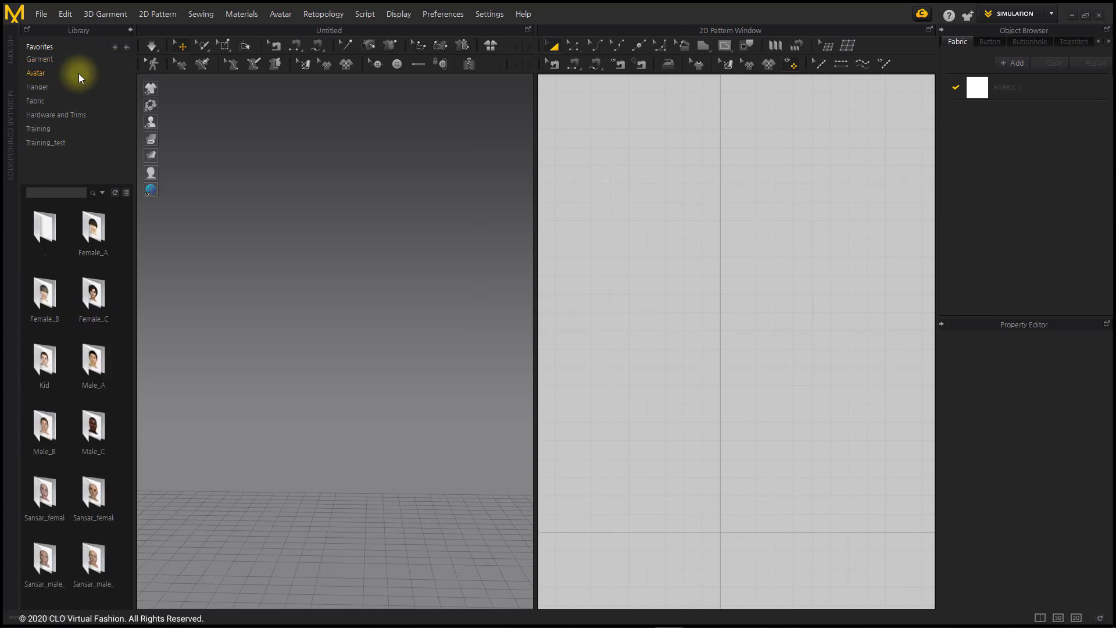
{"action": "double_click", "coordinate": [54, 303]}
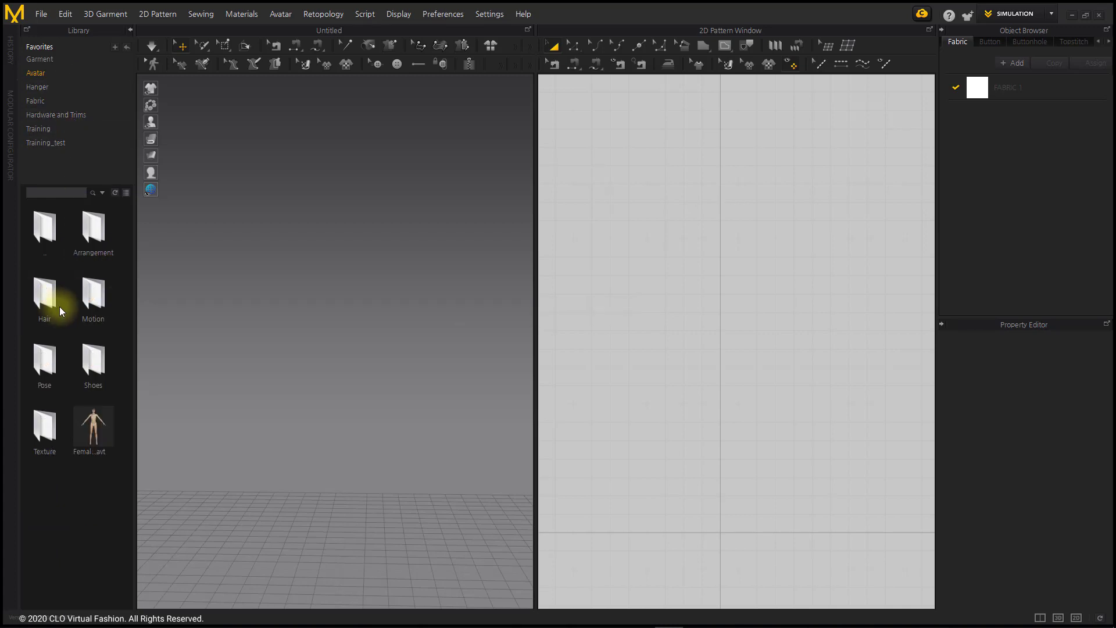
{"action": "double_click", "coordinate": [100, 431]}
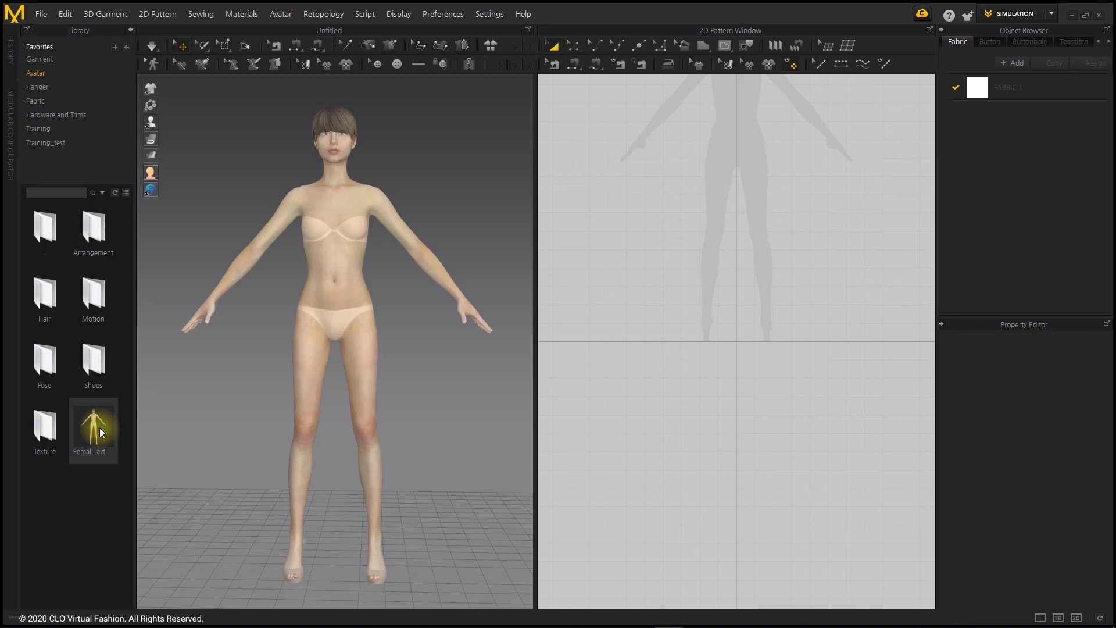
Apply an F_B arms-down standing pose as Pose Only, maintaining the avatar's size
{"action": "double_click", "coordinate": [47, 374]}
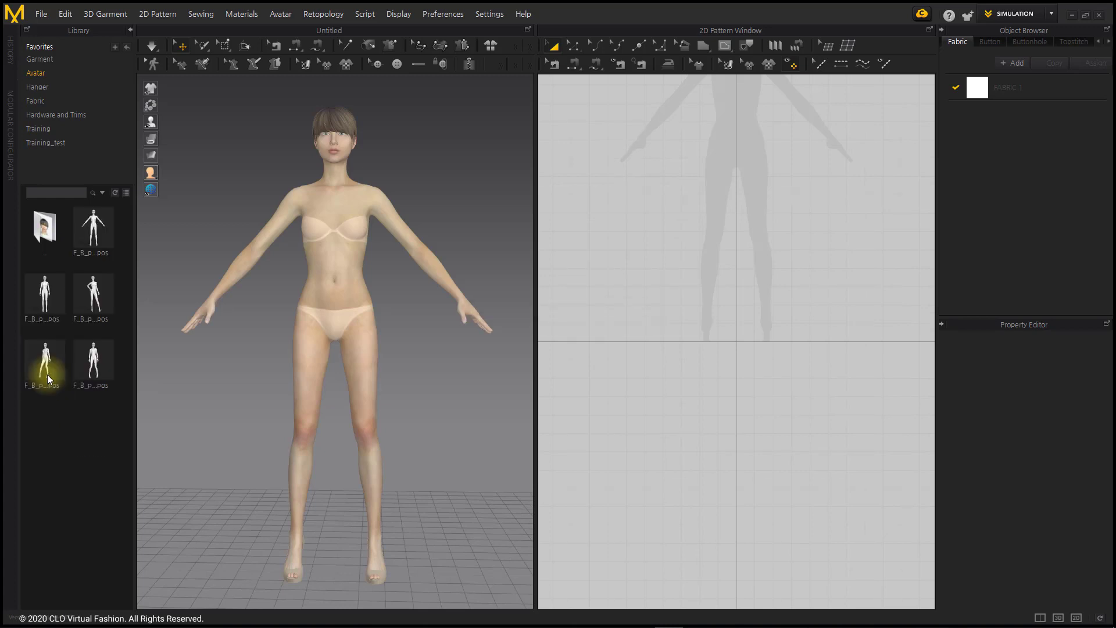
{"action": "double_click", "coordinate": [50, 298]}
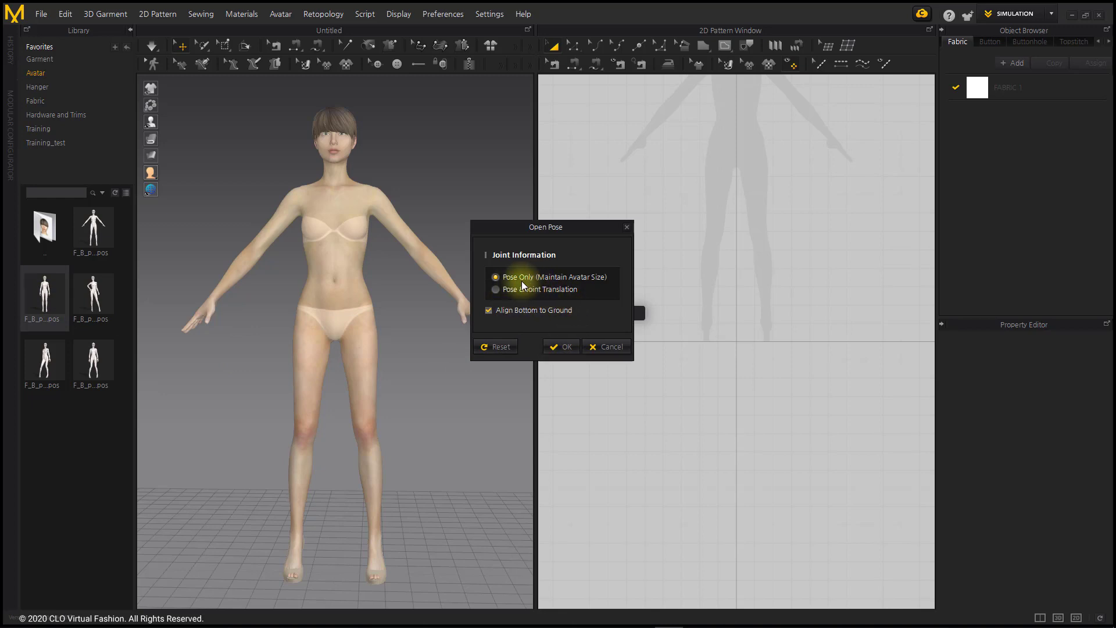
{"action": "left_click", "coordinate": [562, 347]}
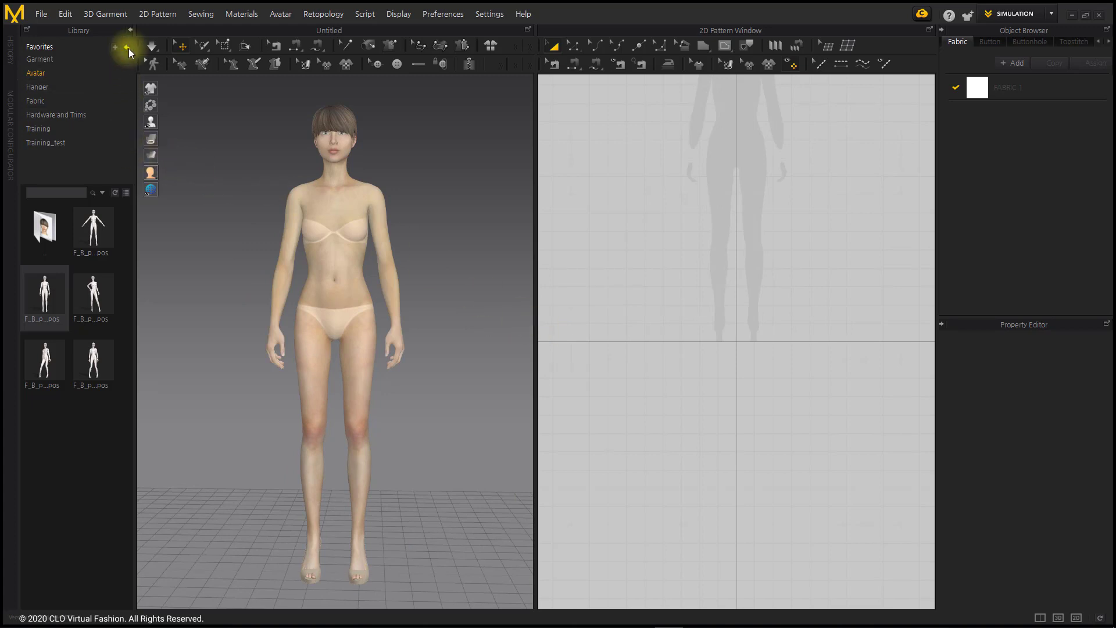
Hide the Library and open the Modular Configurator panel
{"action": "left_click", "coordinate": [131, 29]}
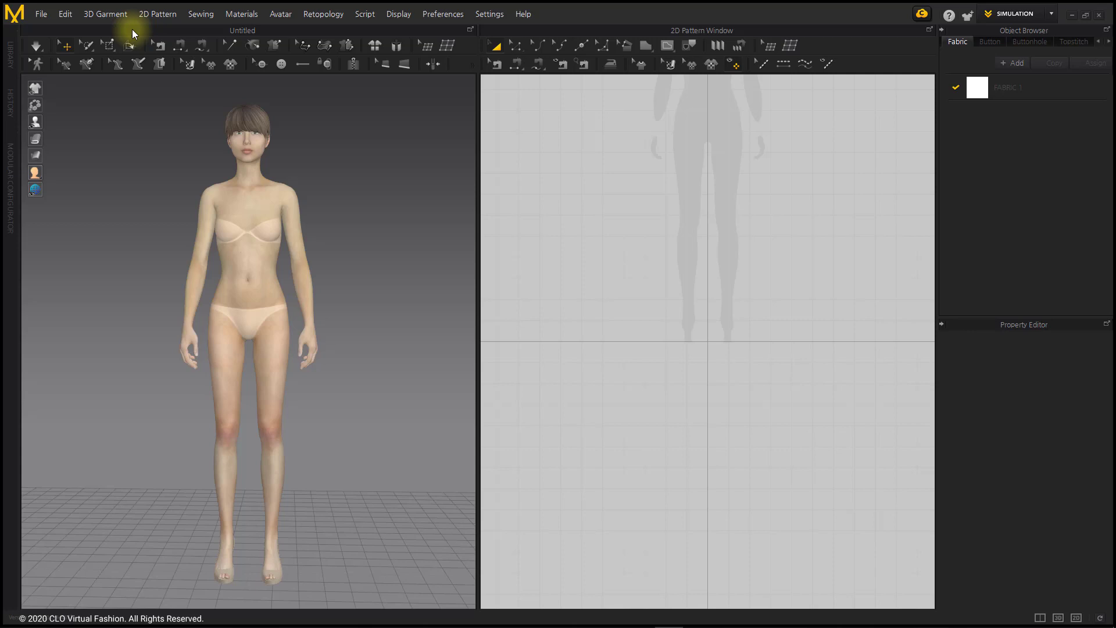
{"action": "left_click", "coordinate": [12, 192]}
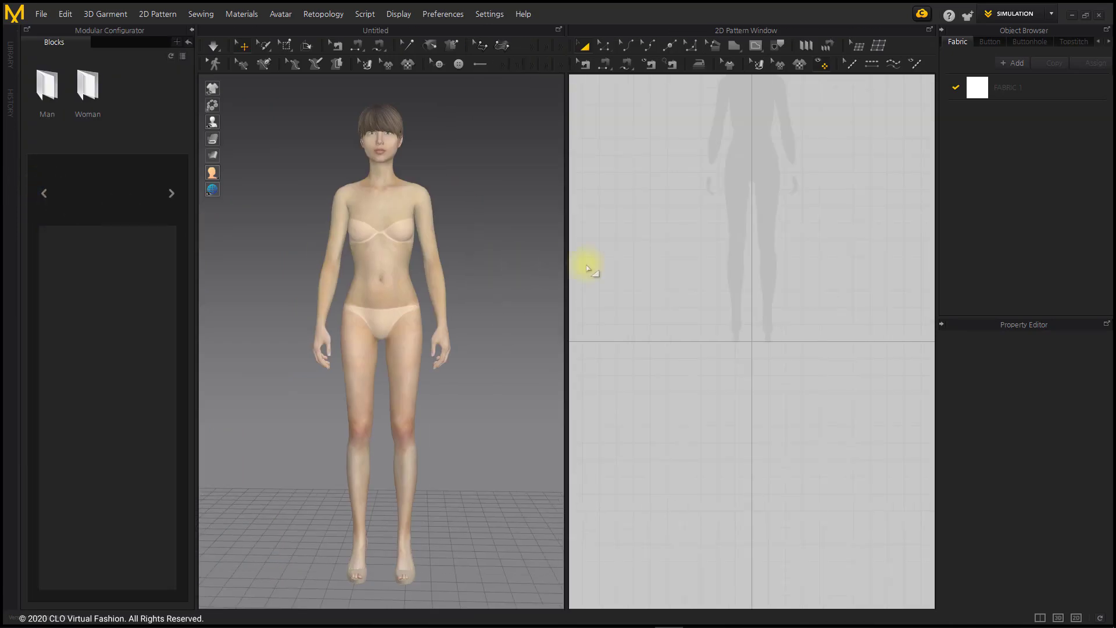
{"action": "middle_click_drag", "start_coordinate": [826, 143], "coordinate": [831, 302]}
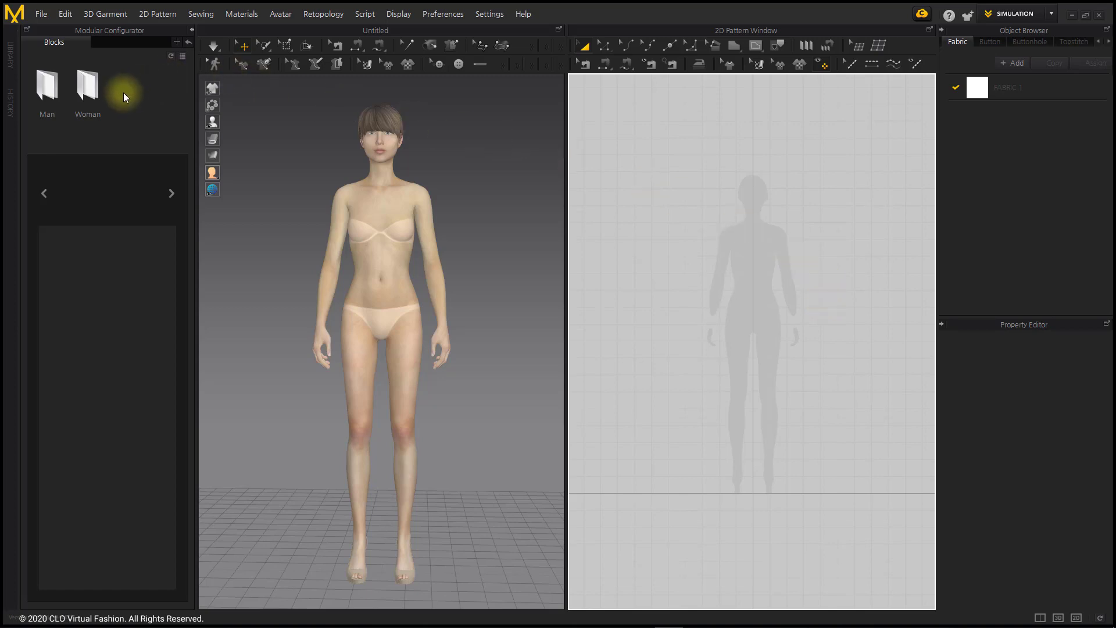
Browse to Woman > Jackets and pick the Double jacket block
{"action": "double_click", "coordinate": [99, 102]}
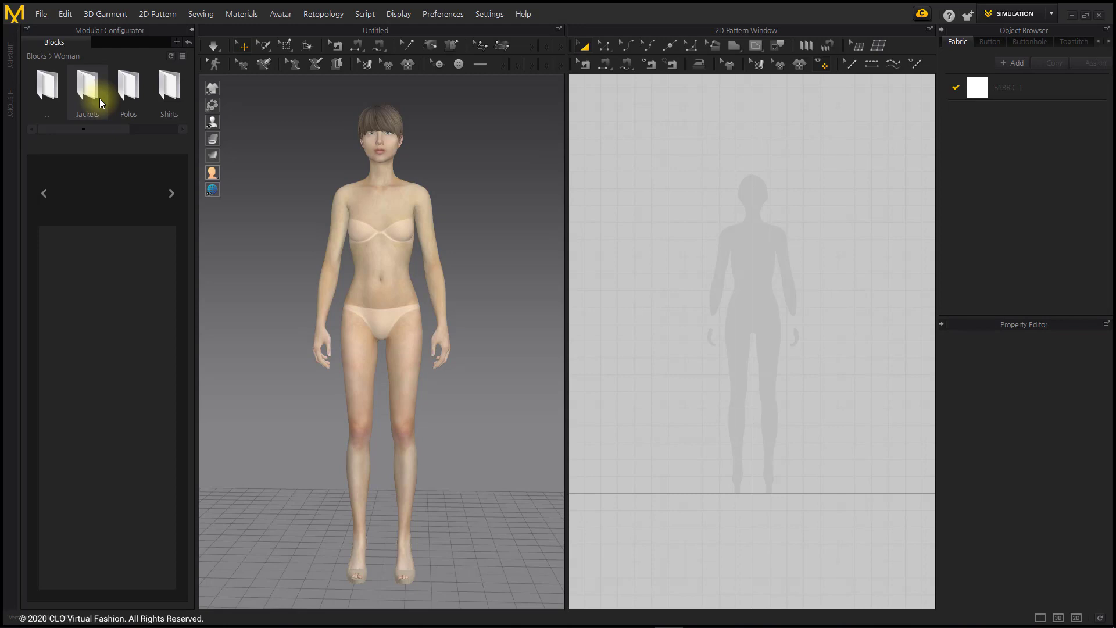
{"action": "mouse_move", "coordinate": [84, 127]}
{"action": "left_mouse_down"}
{"action": "mouse_move", "coordinate": [154, 141]}
{"action": "mouse_move", "coordinate": [79, 134]}
{"action": "left_mouse_up"}
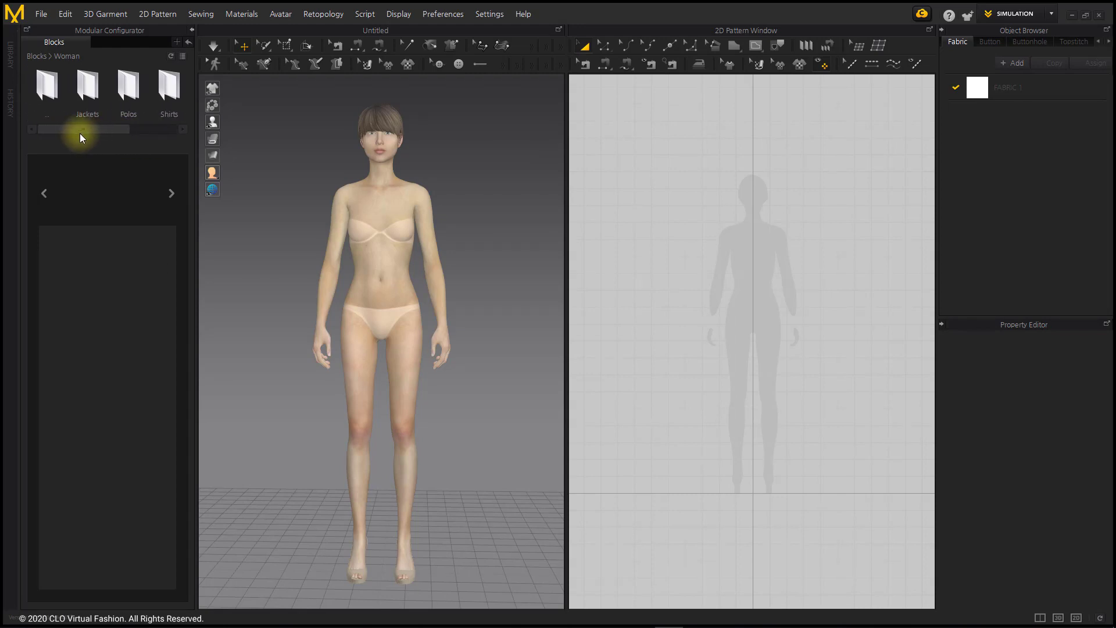
{"action": "double_click", "coordinate": [93, 91]}
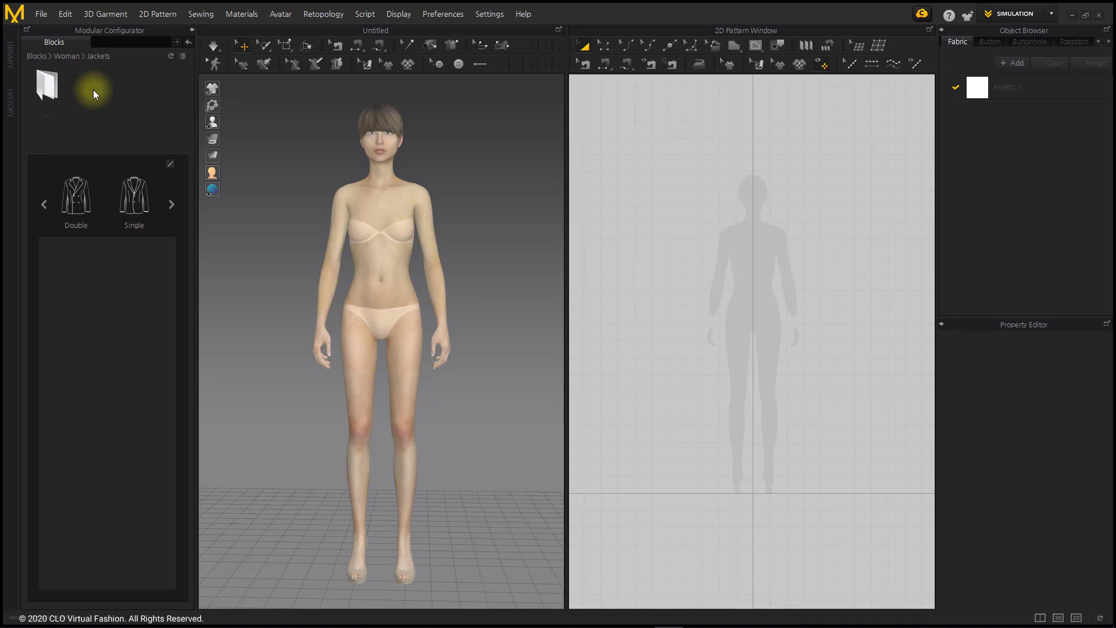
{"action": "left_click", "coordinate": [90, 196]}
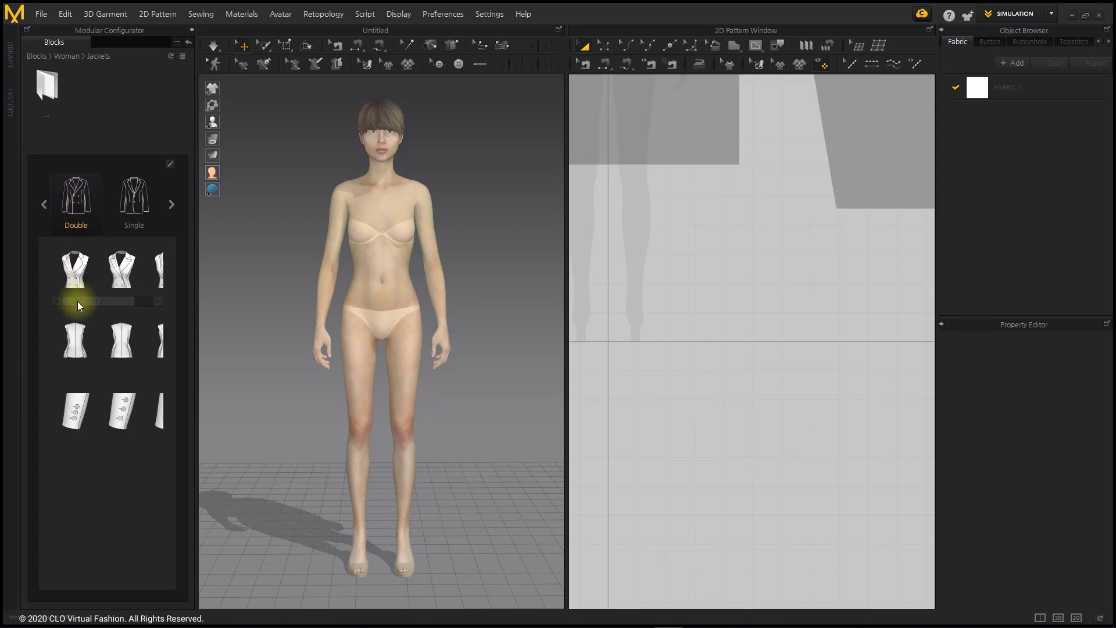
{"action": "mouse_move", "coordinate": [78, 301]}
{"action": "left_mouse_down"}
{"action": "mouse_move", "coordinate": [100, 302]}
{"action": "mouse_move", "coordinate": [68, 299]}
{"action": "left_mouse_up"}
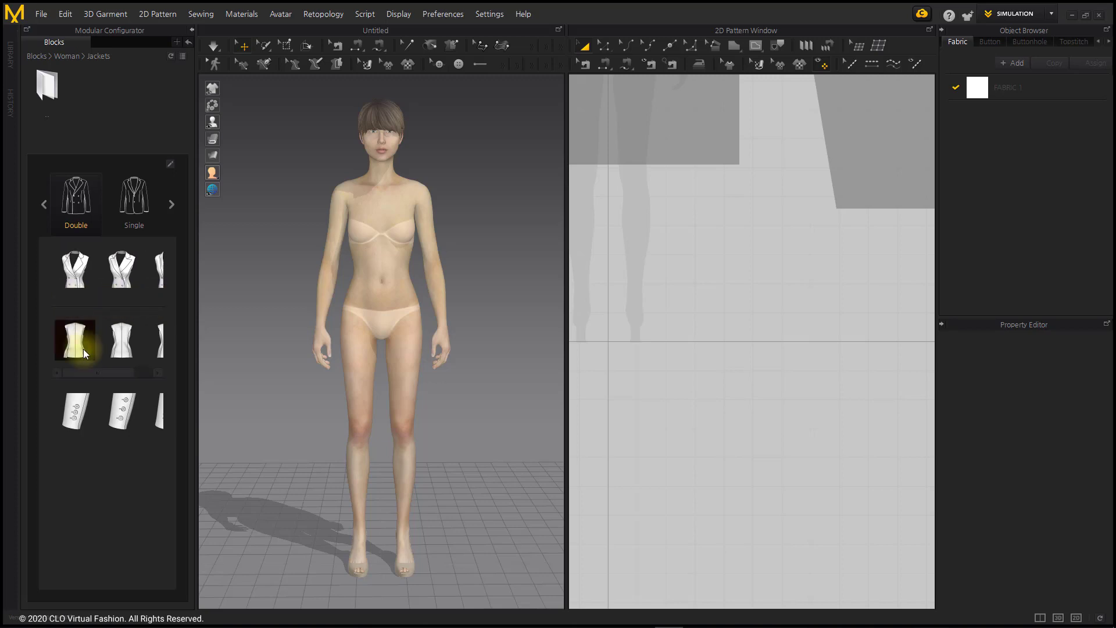
{"action": "mouse_move", "coordinate": [83, 373]}
{"action": "left_mouse_down"}
{"action": "mouse_move", "coordinate": [118, 374]}
{"action": "mouse_move", "coordinate": [72, 372]}
{"action": "left_mouse_up"}
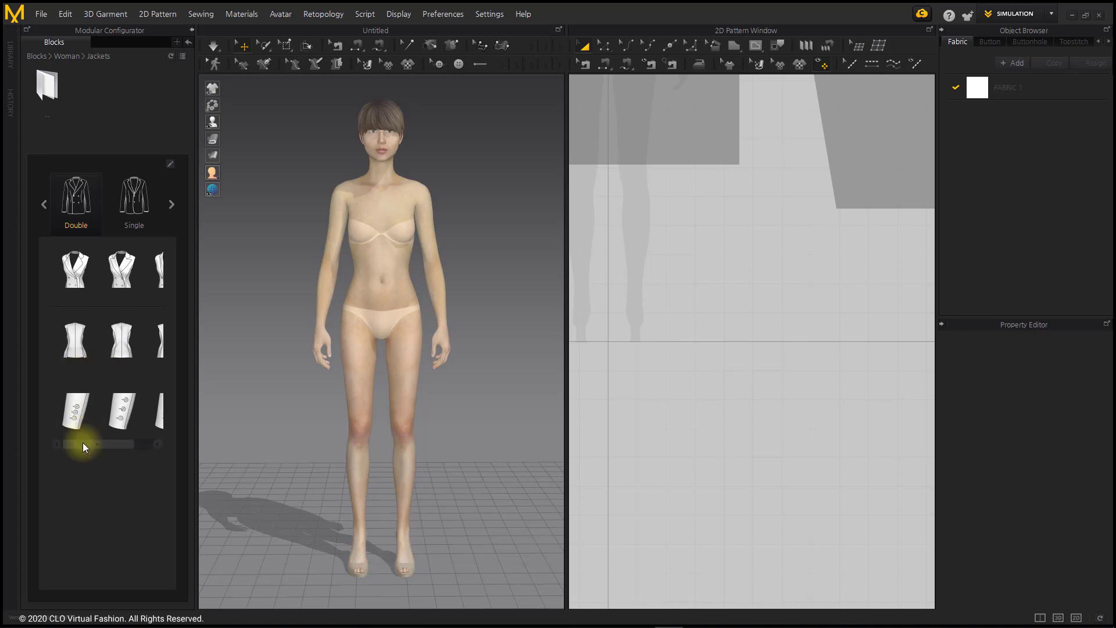
{"action": "mouse_move", "coordinate": [83, 442]}
{"action": "left_mouse_down"}
{"action": "mouse_move", "coordinate": [131, 442]}
{"action": "mouse_move", "coordinate": [61, 438]}
{"action": "left_mouse_up"}
Dress the avatar in the first jacket body style and switch to a 3D-only layout
{"action": "left_click", "coordinate": [76, 269]}
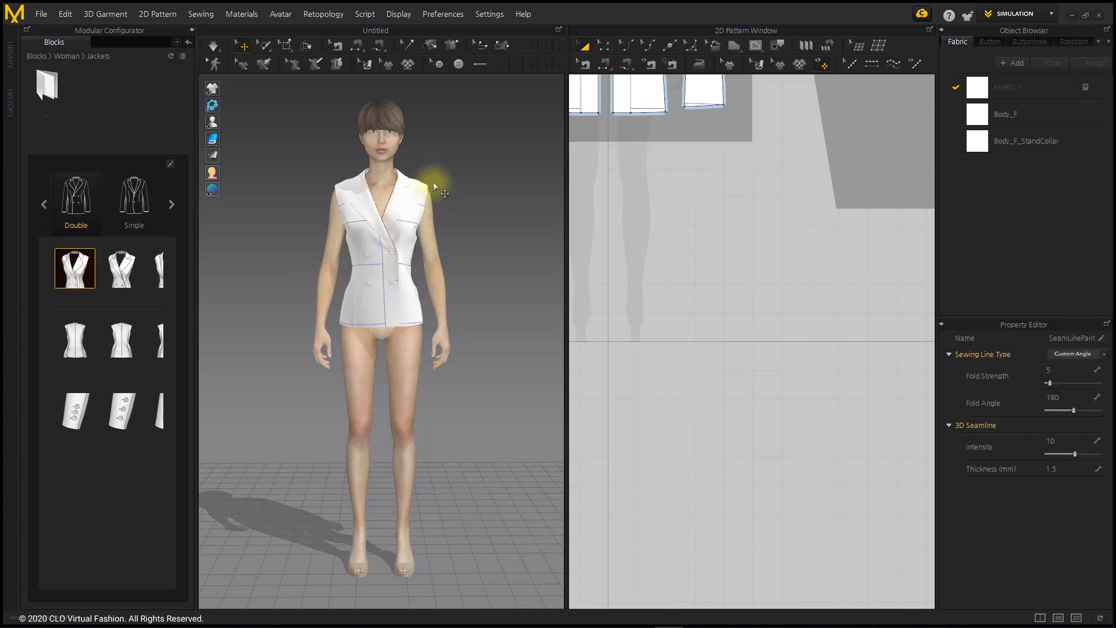
{"action": "middle_click_drag", "start_coordinate": [431, 183], "coordinate": [474, 309]}
{"action": "scroll", "coordinate": [476, 256], "scroll_direction": "up", "scroll_amount": 3}
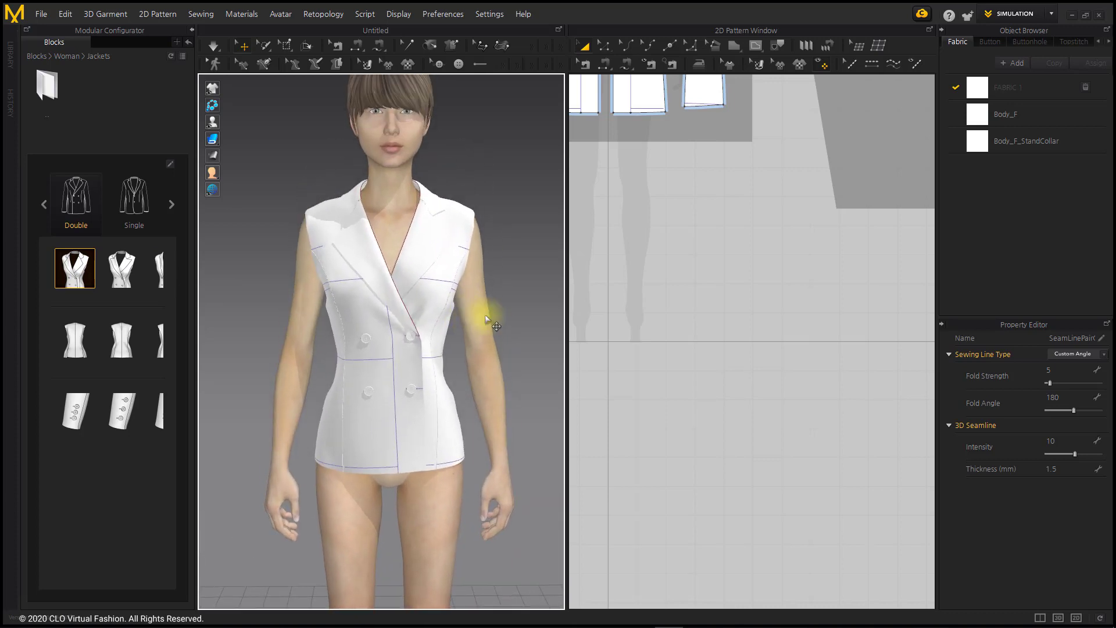
{"action": "scroll", "coordinate": [750, 453], "scroll_direction": "down", "scroll_amount": 5}
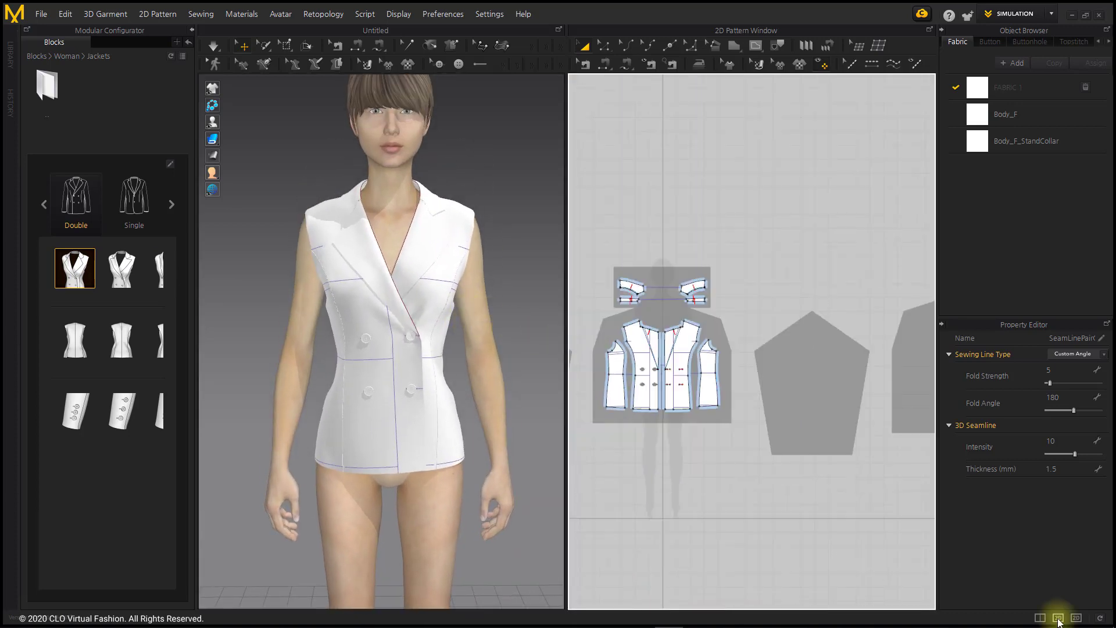
{"action": "left_click", "coordinate": [1058, 618]}
{"action": "scroll", "coordinate": [683, 372], "scroll_direction": "up", "scroll_amount": 2}
{"action": "middle_click_drag", "start_coordinate": [678, 379], "coordinate": [661, 408]}
{"action": "right_click_drag", "start_coordinate": [662, 409], "coordinate": [654, 414]}
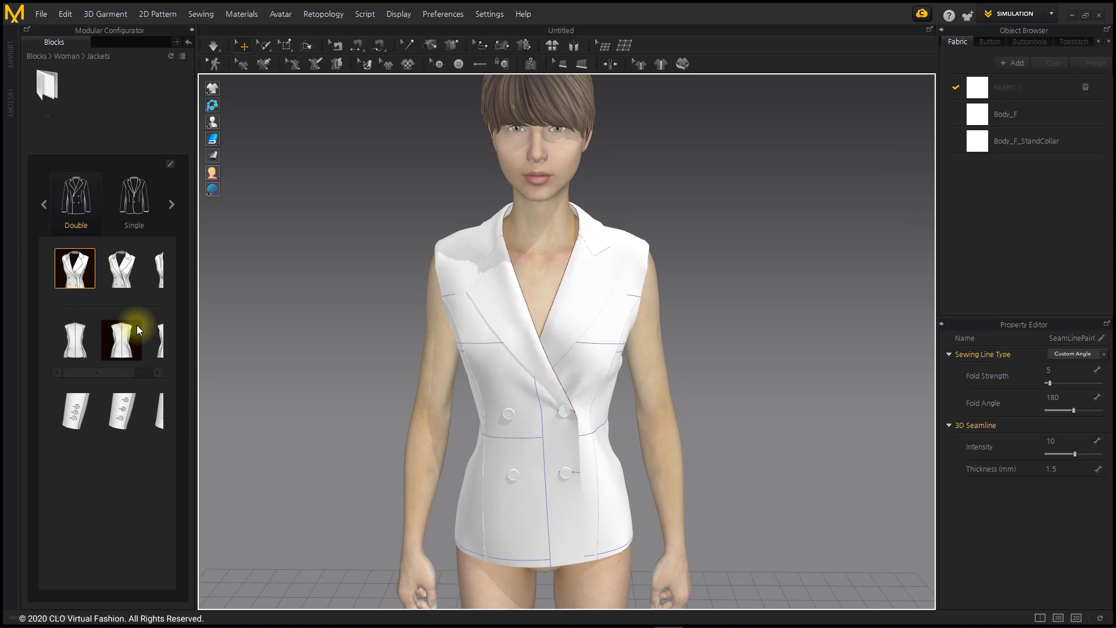
Replace the stand-collar front with the third, wide wrap-over lapel front style
{"action": "mouse_move", "coordinate": [98, 309]}
{"action": "left_click_drag", "start_coordinate": [97, 304], "coordinate": [138, 301]}
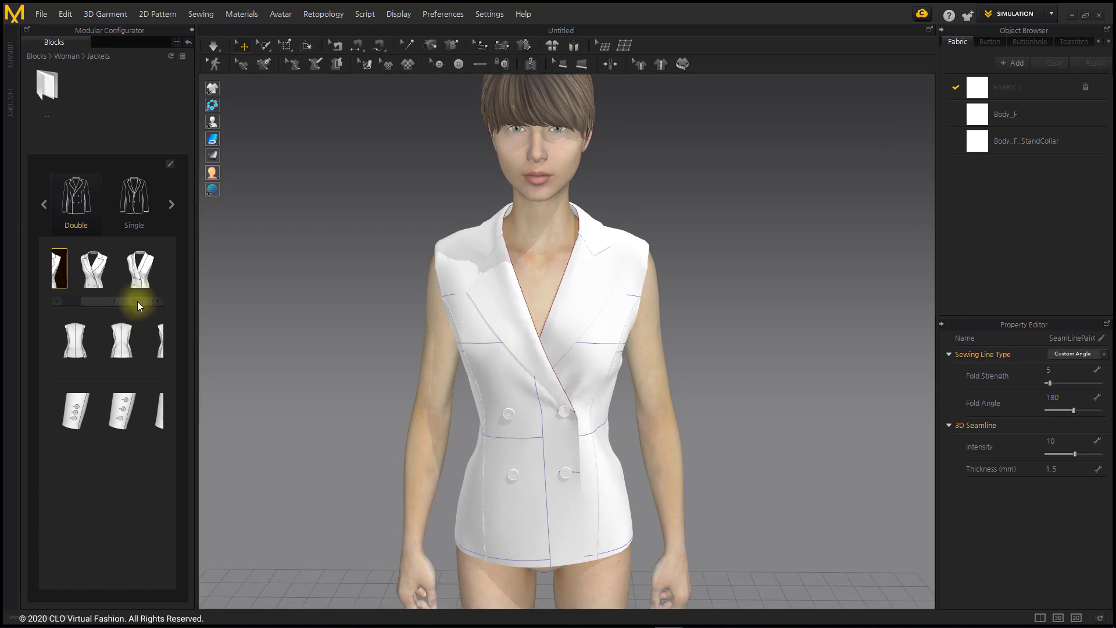
{"action": "left_click", "coordinate": [93, 276]}
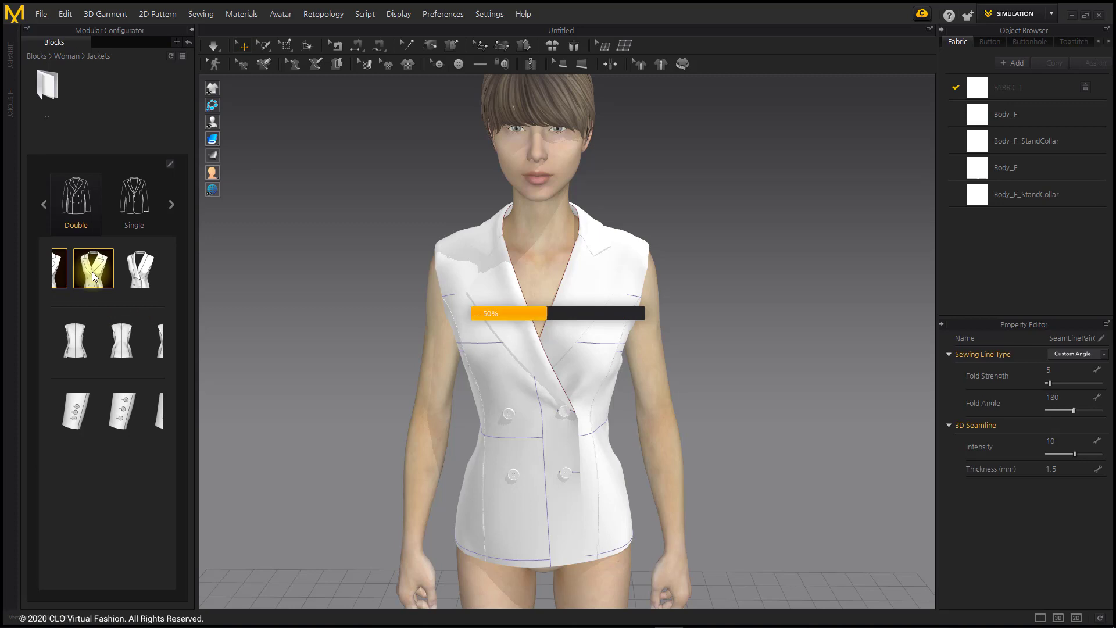
{"action": "left_click", "coordinate": [514, 313]}
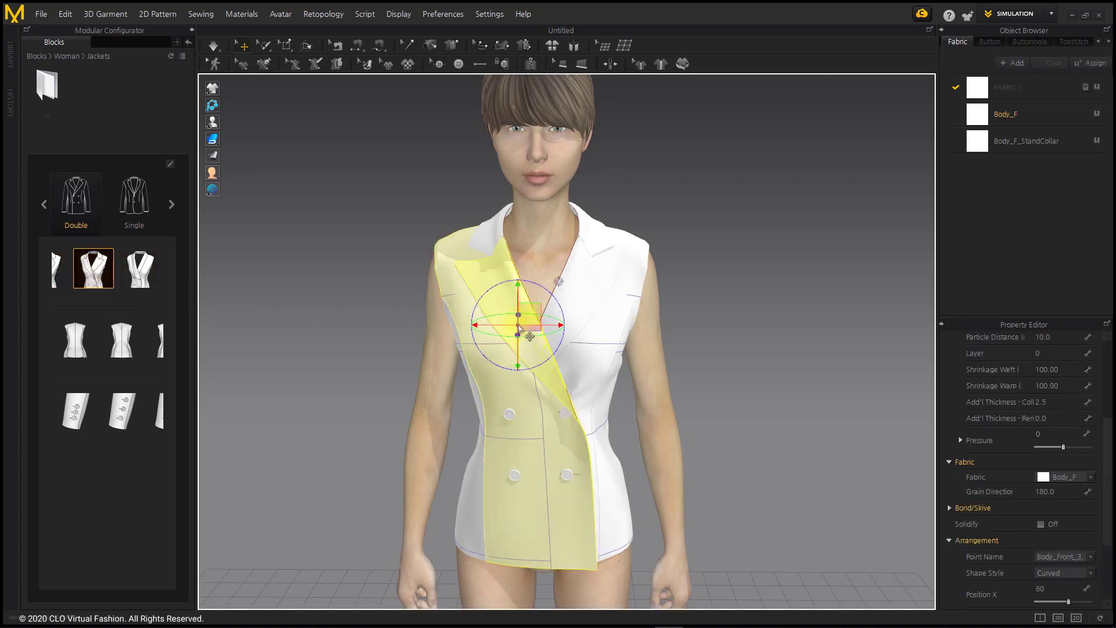
{"action": "left_click", "coordinate": [158, 273]}
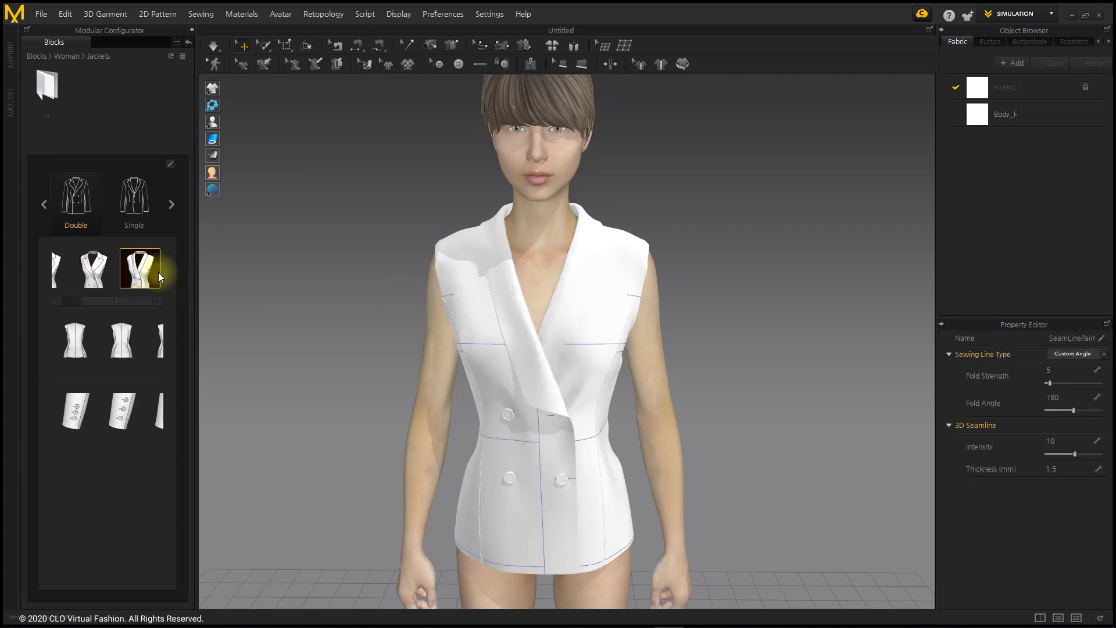
{"action": "left_click", "coordinate": [561, 400]}
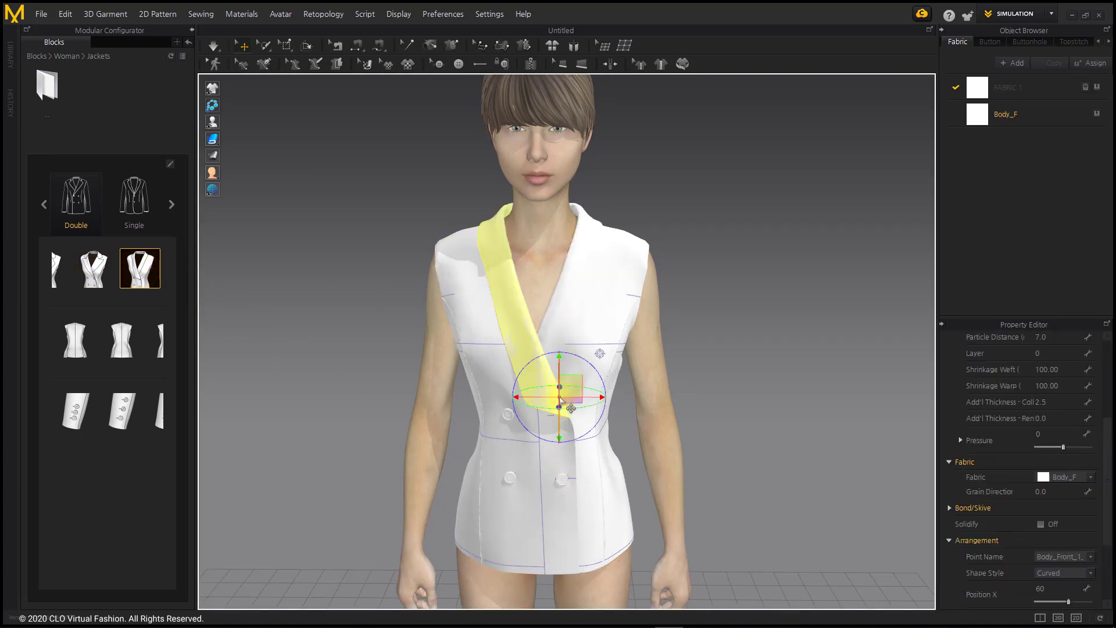
{"action": "left_click", "coordinate": [819, 388]}
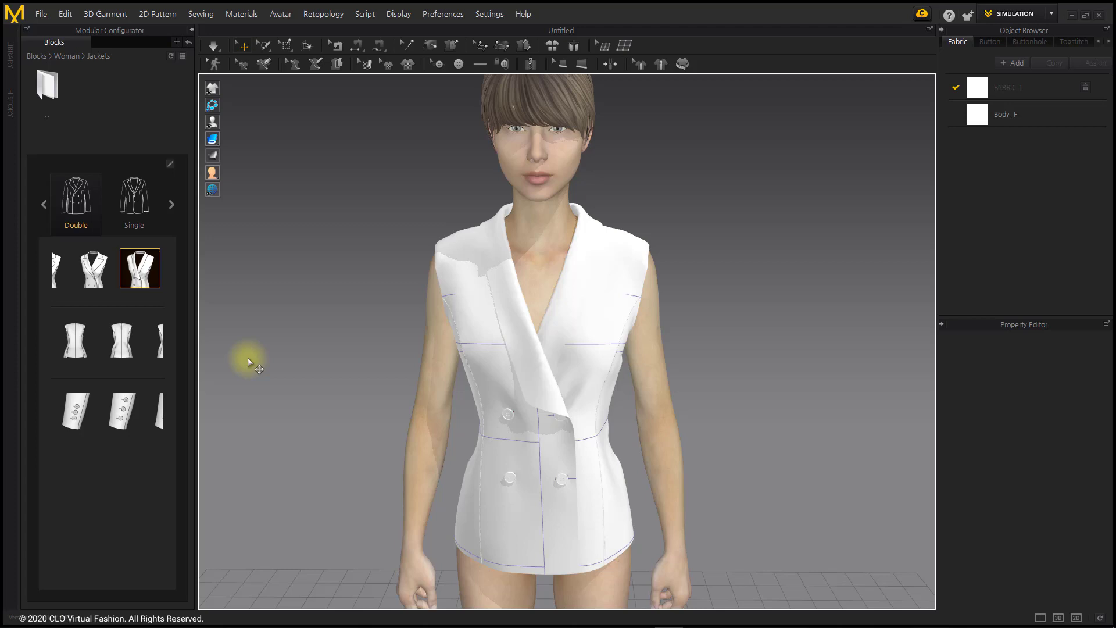
Add a back bodice to the jacket and switch it to the third back style
{"action": "right_click_drag", "start_coordinate": [777, 440], "coordinate": [523, 444]}
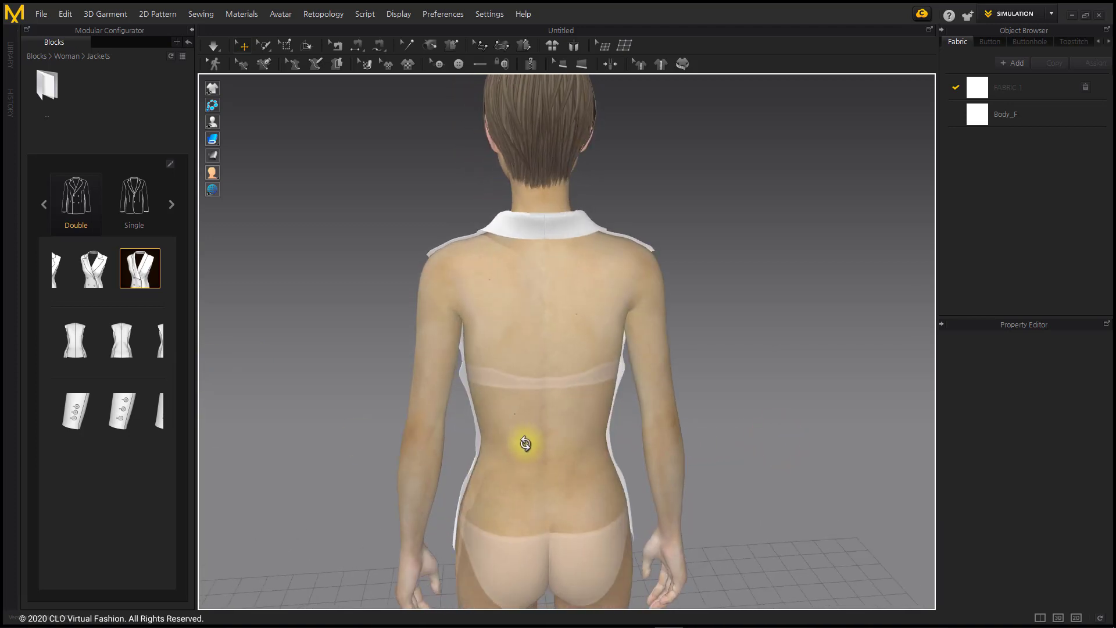
{"action": "left_click", "coordinate": [75, 339]}
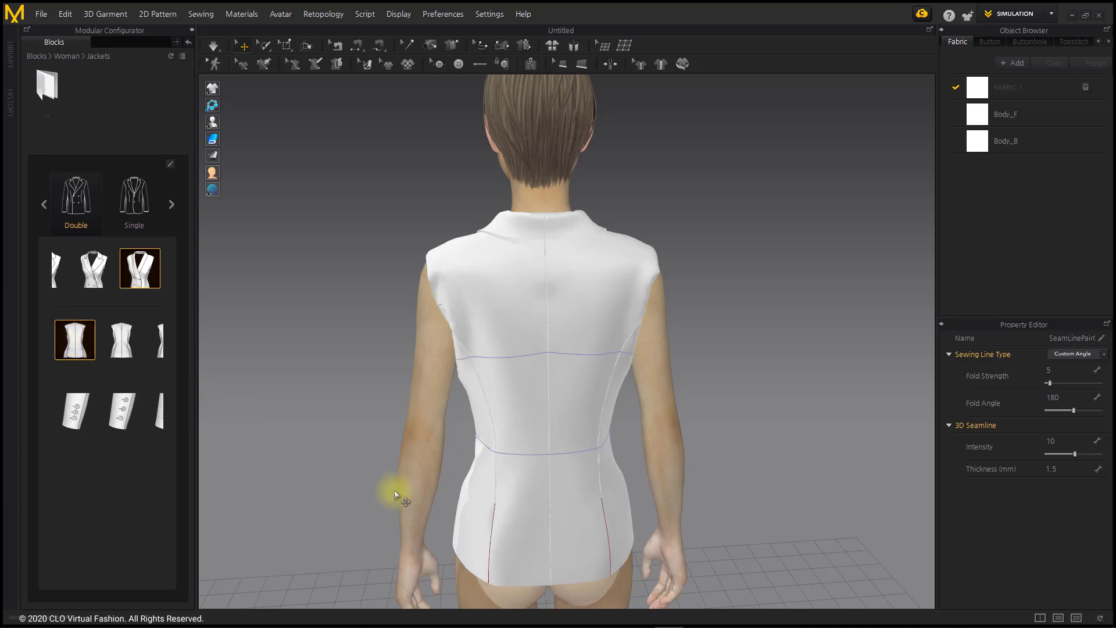
{"action": "right_click_drag", "start_coordinate": [393, 491], "coordinate": [627, 512]}
{"action": "left_click", "coordinate": [611, 509]}
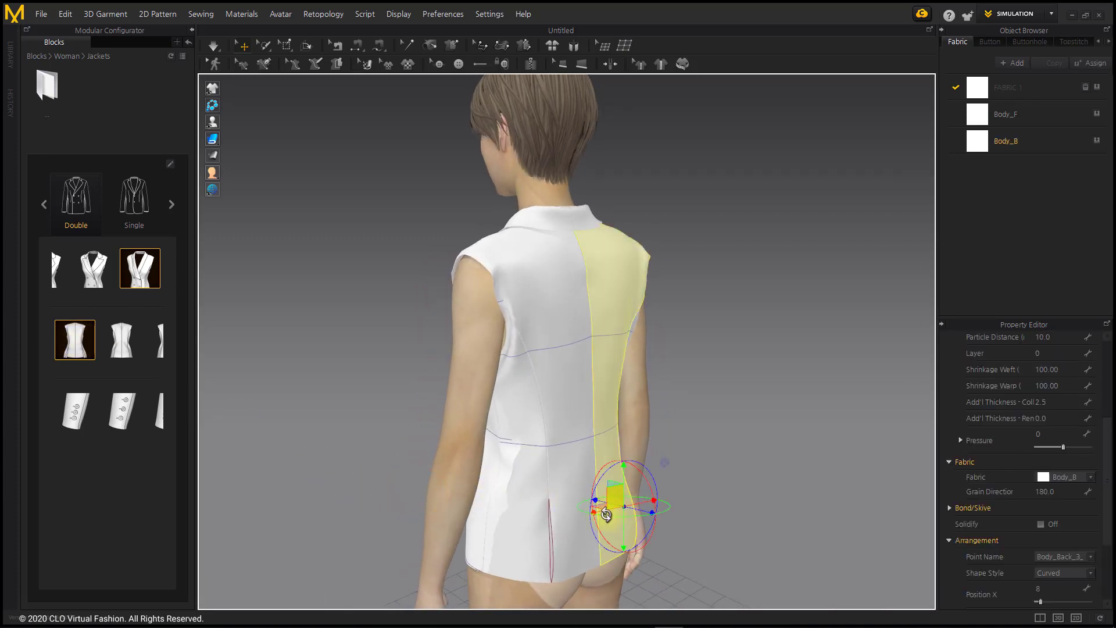
{"action": "left_click", "coordinate": [568, 511]}
{"action": "left_click", "coordinate": [679, 513]}
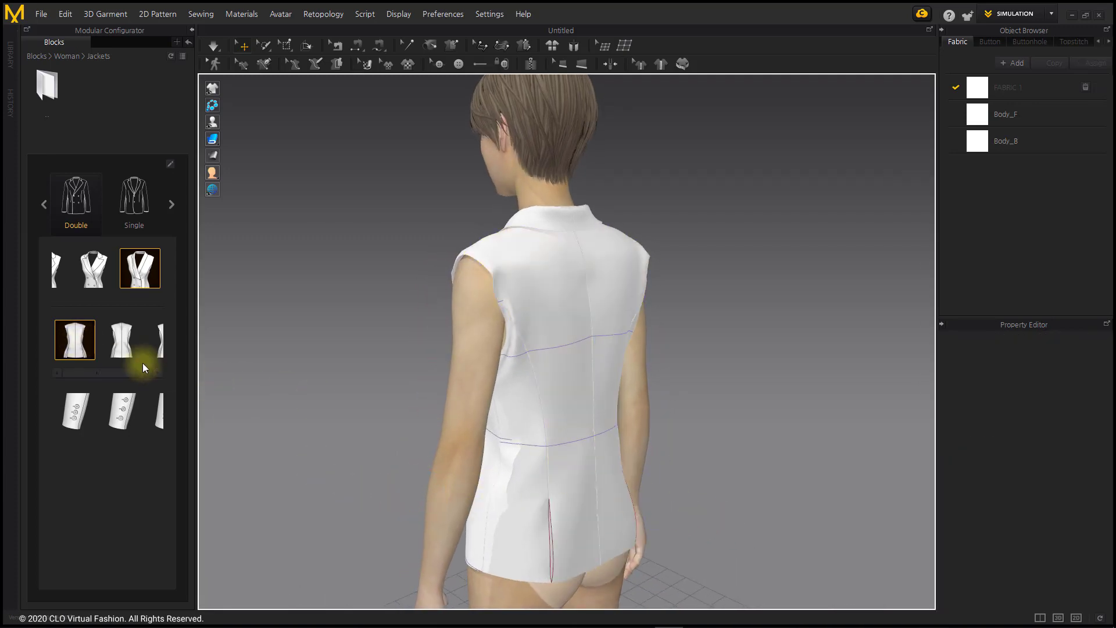
{"action": "left_click", "coordinate": [159, 342]}
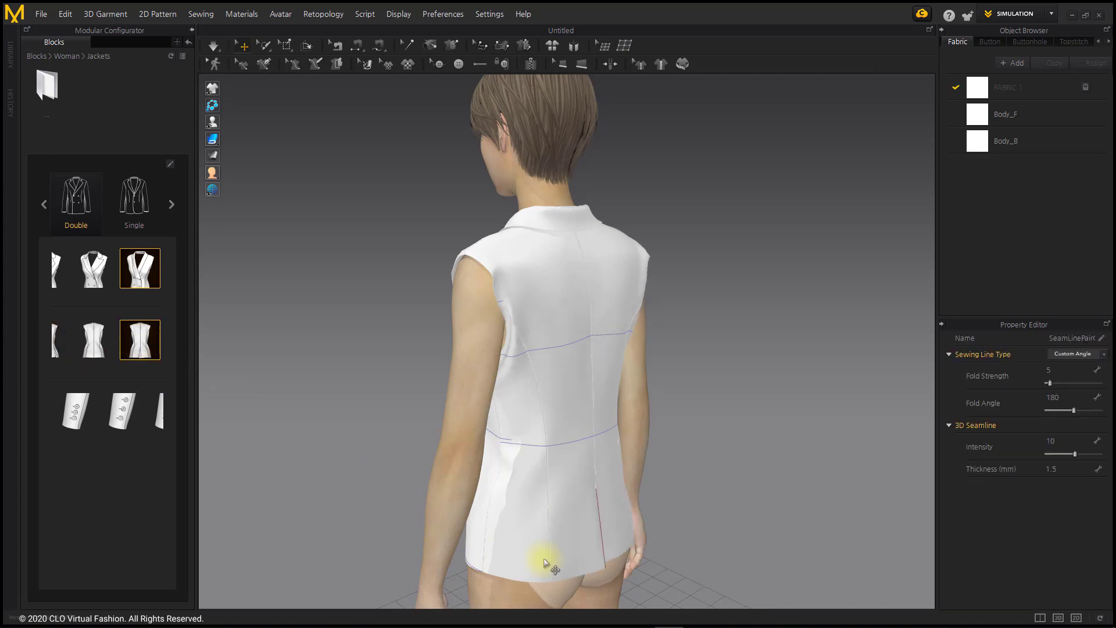
{"action": "left_click", "coordinate": [573, 541]}
{"action": "left_click", "coordinate": [527, 546]}
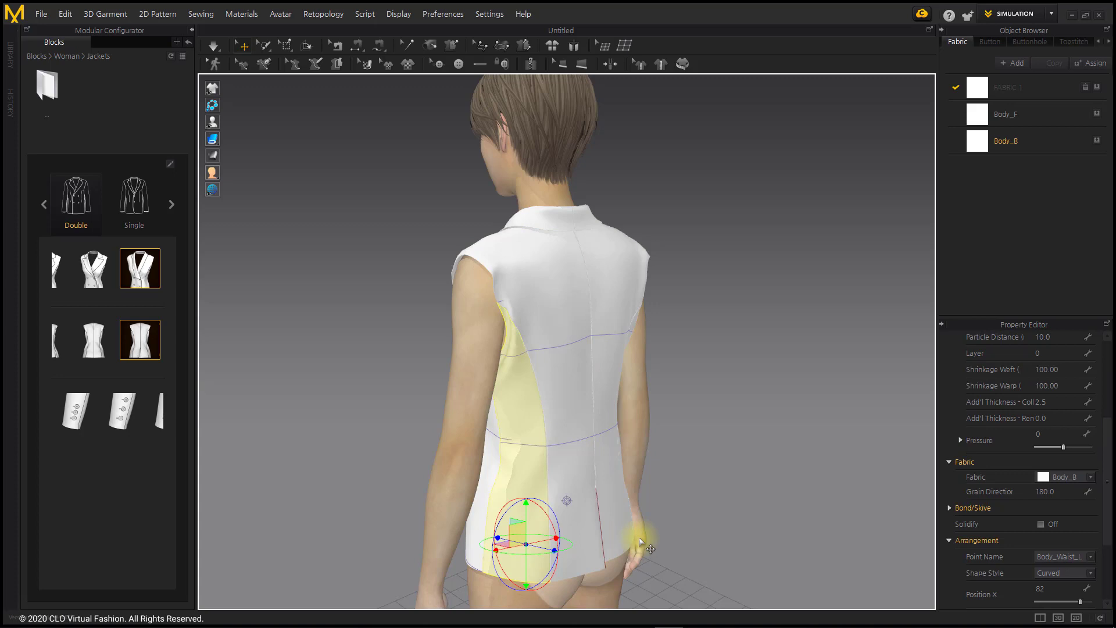
{"action": "left_click", "coordinate": [750, 526]}
Attach long set-in sleeves with buttoned cuffs to the jacket
{"action": "left_click", "coordinate": [81, 415]}
{"action": "right_click_drag", "start_coordinate": [463, 514], "coordinate": [525, 524]}
{"action": "scroll", "coordinate": [531, 494], "scroll_direction": "up", "scroll_amount": 2}
{"action": "middle_click_drag", "start_coordinate": [538, 467], "coordinate": [570, 400]}
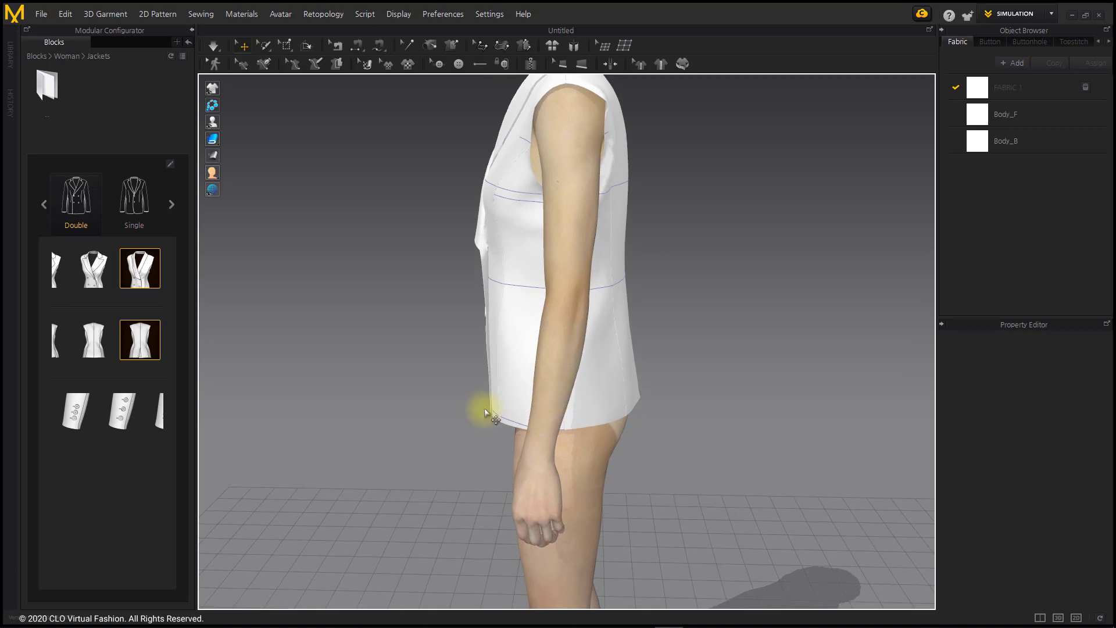
{"action": "left_click", "coordinate": [81, 406]}
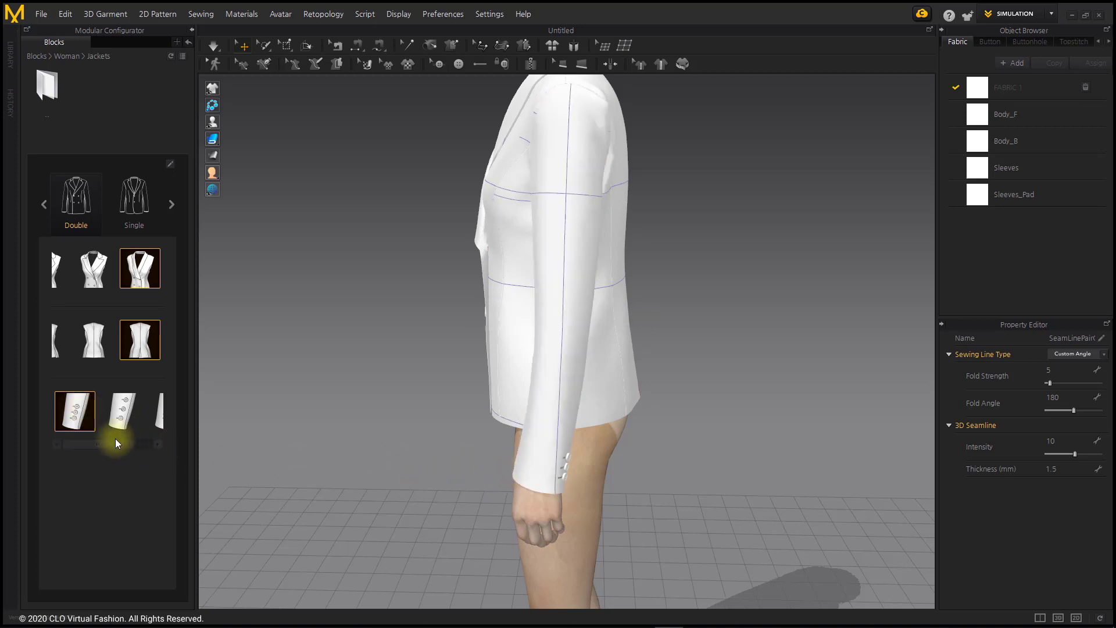
Switch the jacket to the second sleeve style and check it from the back
{"action": "mouse_move", "coordinate": [144, 439]}
{"action": "left_click_drag", "start_coordinate": [106, 447], "coordinate": [143, 442]}
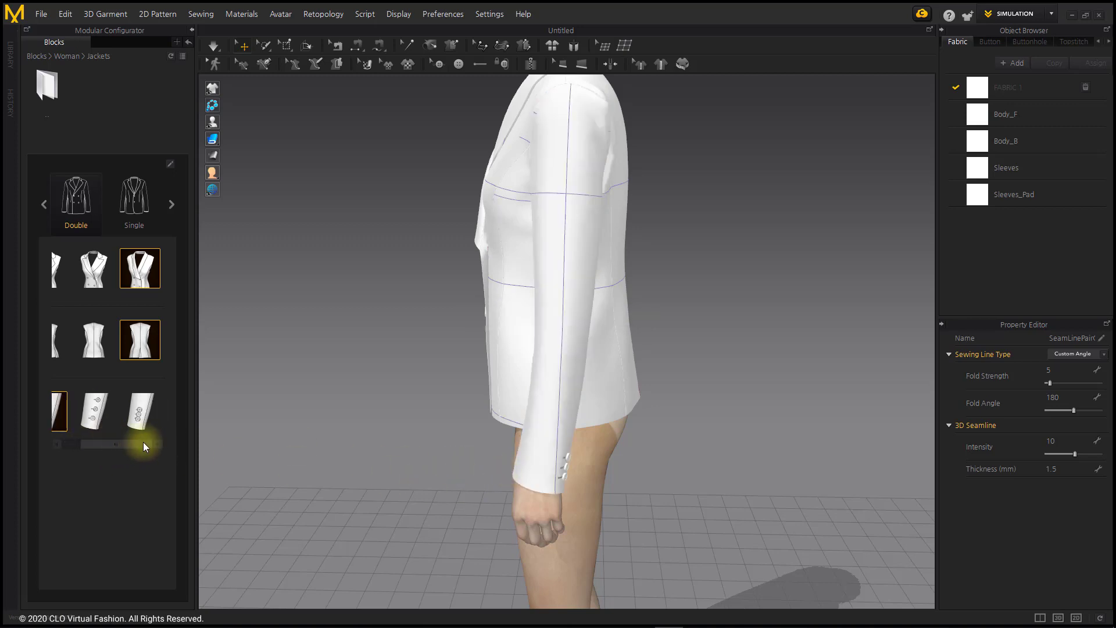
{"action": "left_click", "coordinate": [99, 414]}
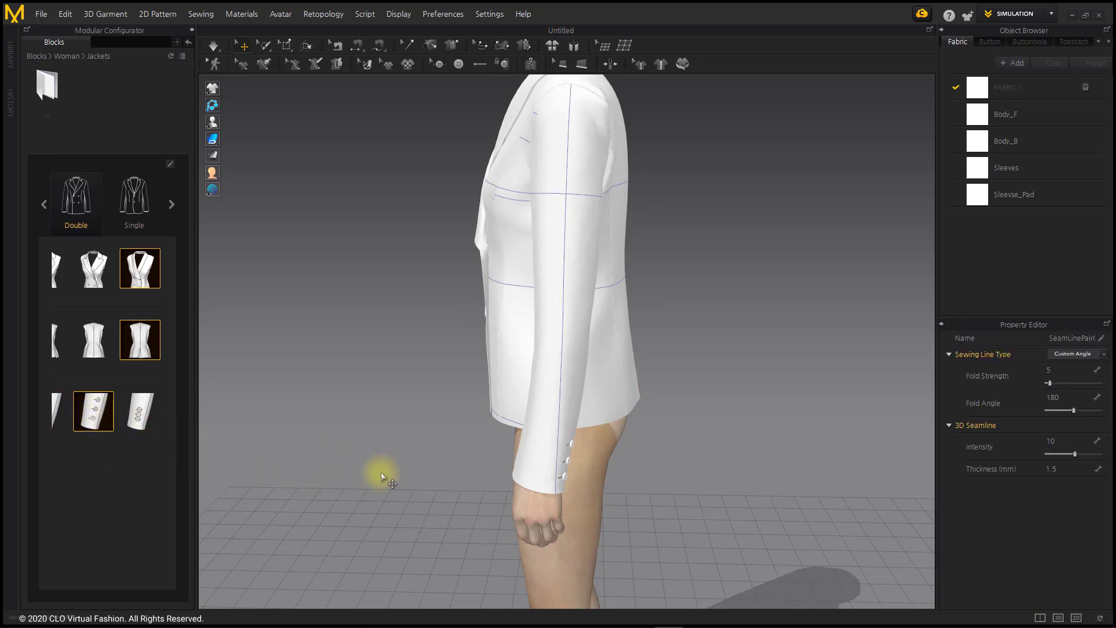
{"action": "right_click_drag", "start_coordinate": [584, 465], "coordinate": [690, 365]}
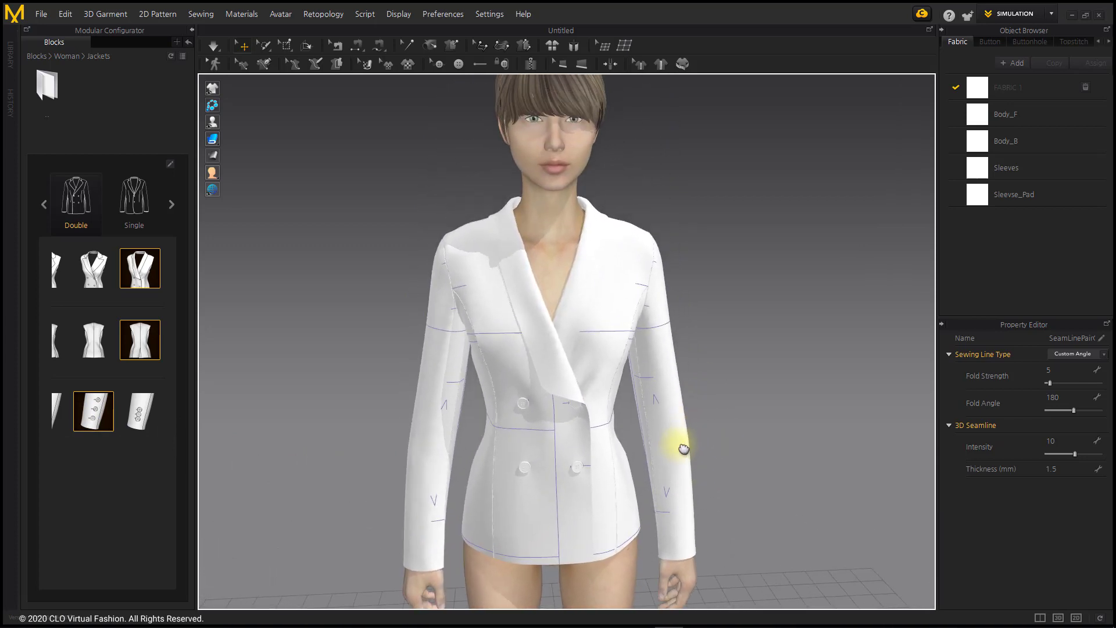
{"action": "right_click_drag", "start_coordinate": [684, 449], "coordinate": [648, 448]}
Return the block library to its top-level Man and Woman folders
{"action": "middle_click_drag", "start_coordinate": [648, 449], "coordinate": [667, 436]}
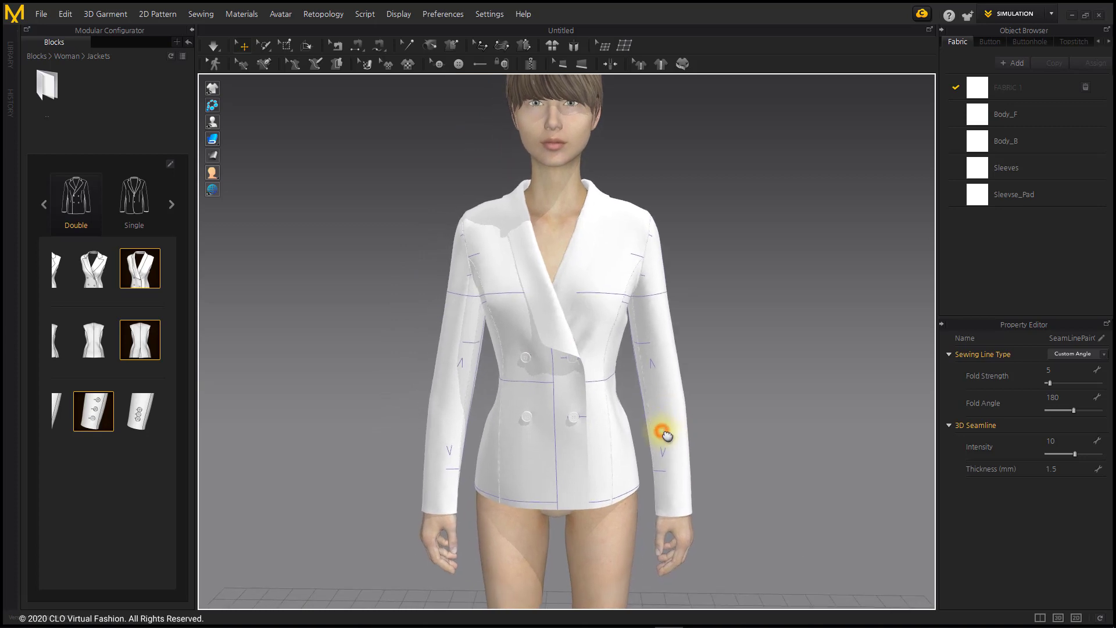
{"action": "right_click_drag", "start_coordinate": [667, 437], "coordinate": [667, 430]}
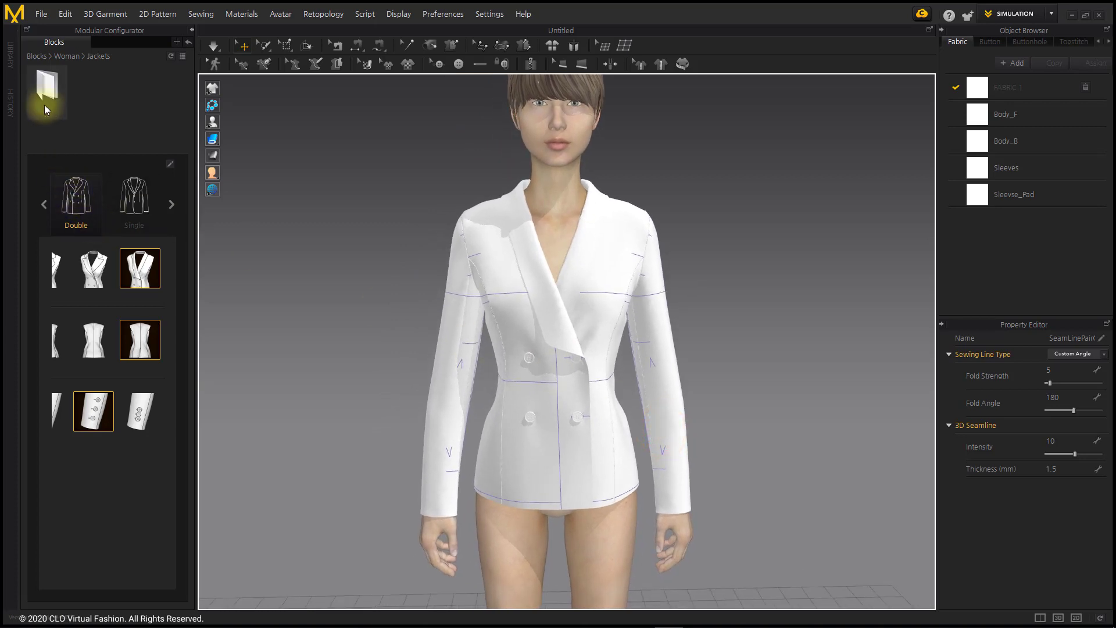
{"action": "double_click", "coordinate": [47, 100]}
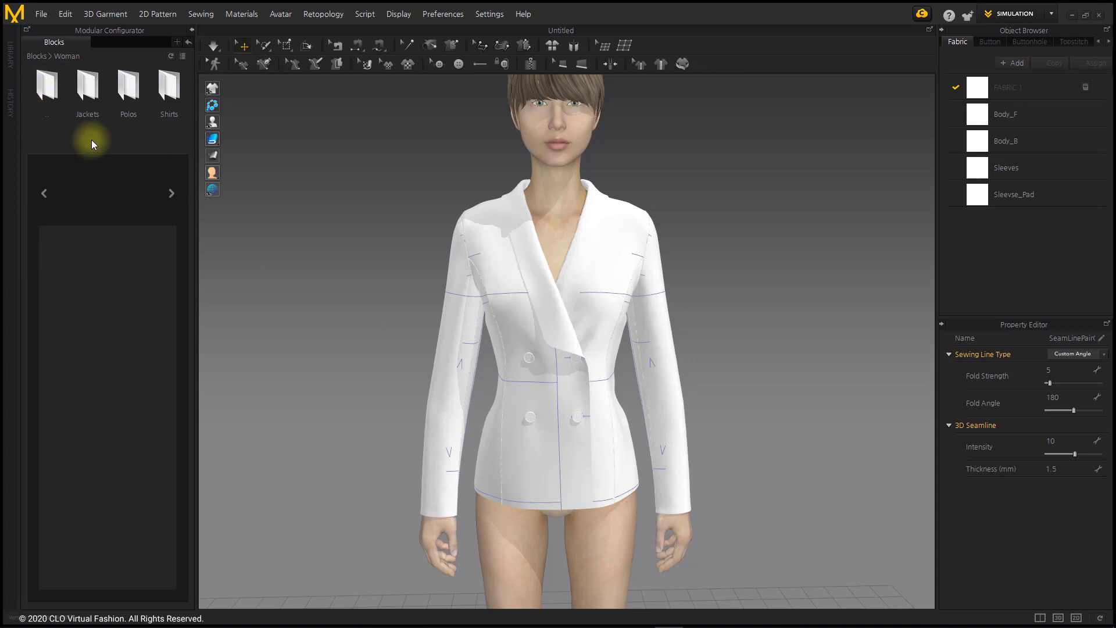
{"action": "double_click", "coordinate": [47, 84]}
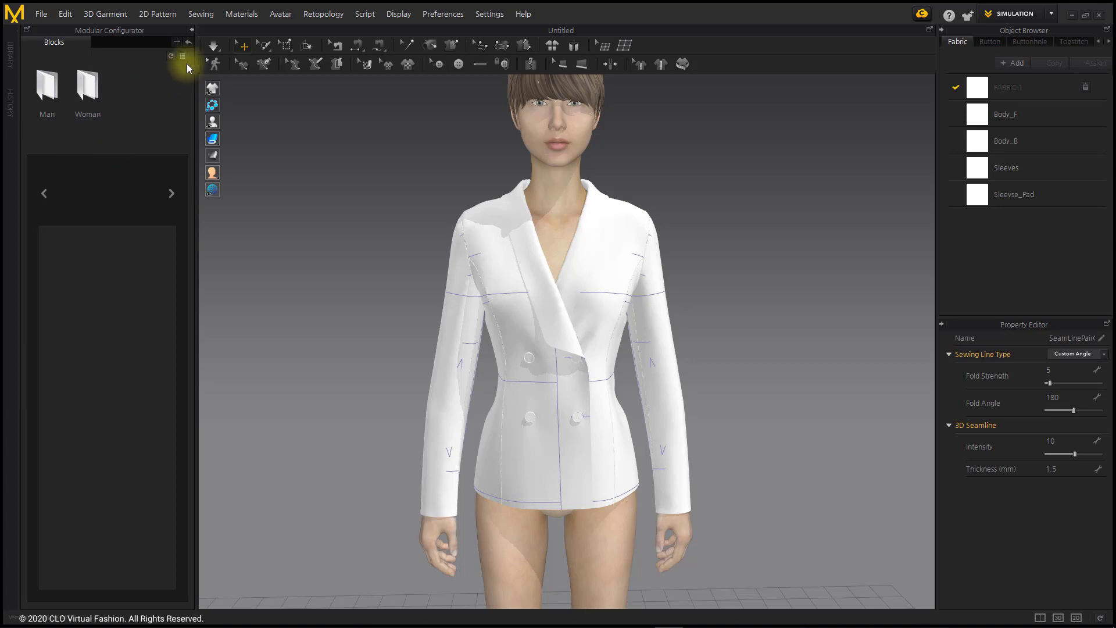
Collapse the Modular Configurator, clear the selection with Escape, and reopen the Library
{"action": "left_click", "coordinate": [190, 28]}
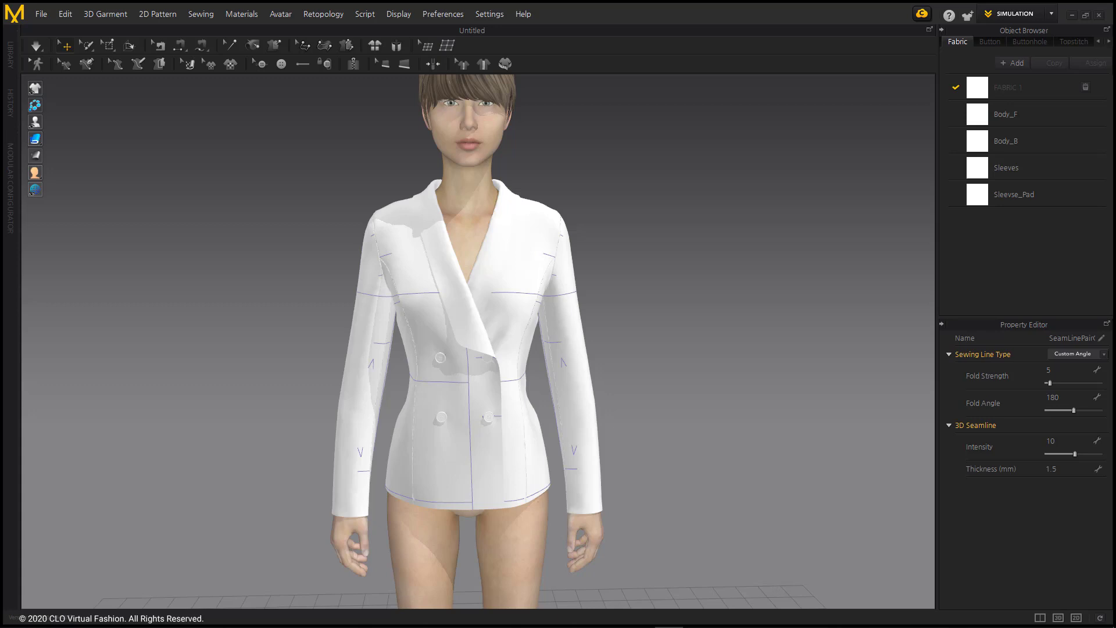
{"action": "key", "text": "Escape"}
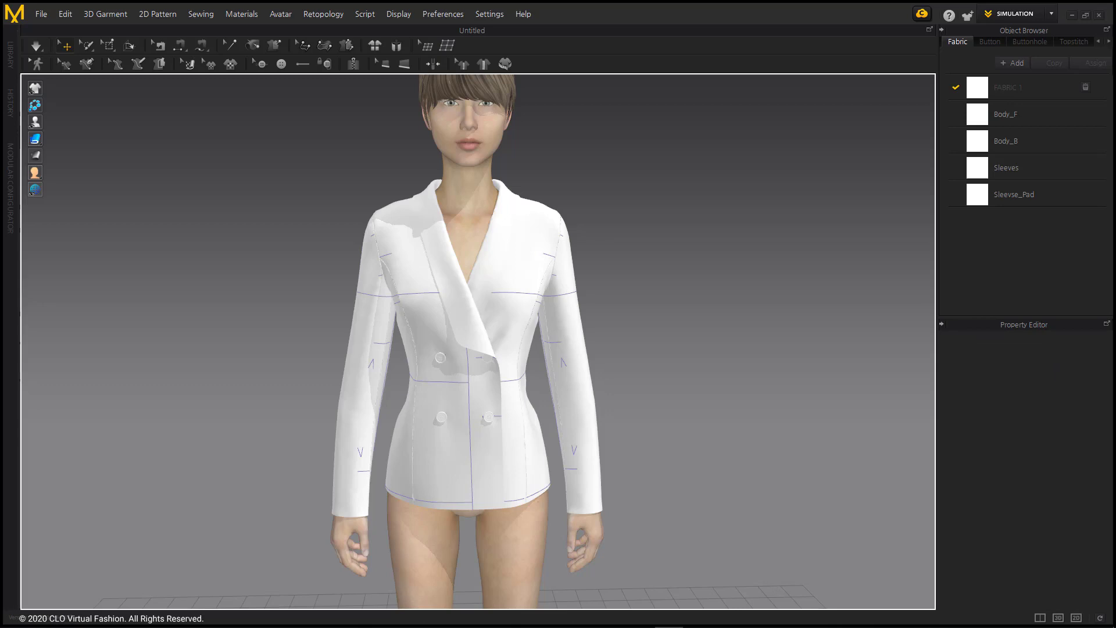
{"action": "left_click", "coordinate": [11, 52]}
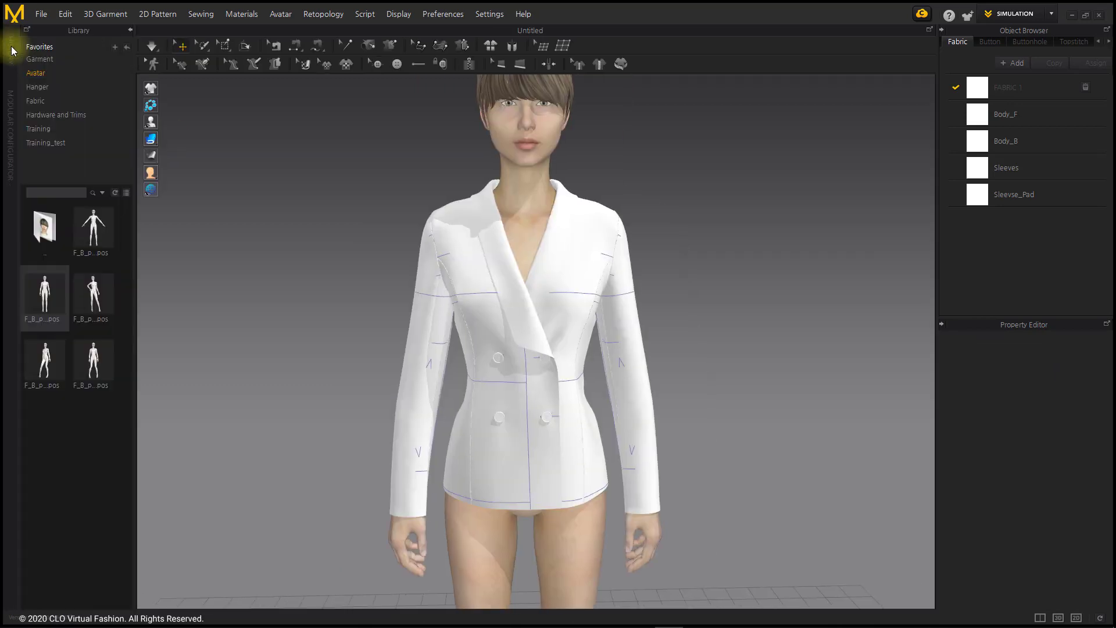
Load Women_2_A.avt from the Training folder with Load Type Open, keeping the jacket
{"action": "left_click", "coordinate": [49, 128]}
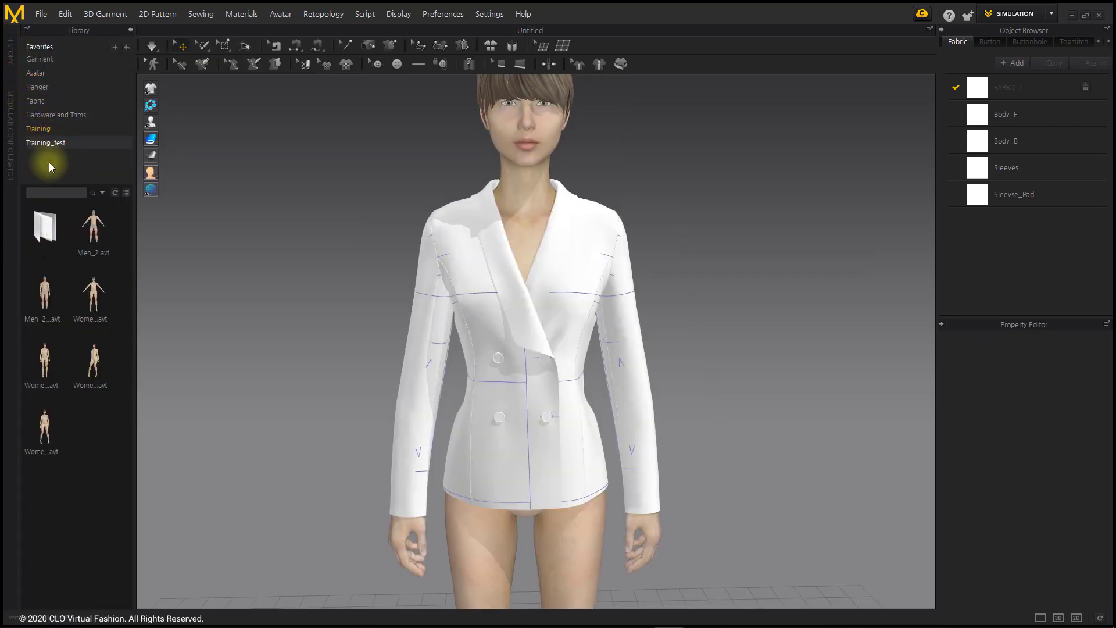
{"action": "mouse_move", "coordinate": [50, 367]}
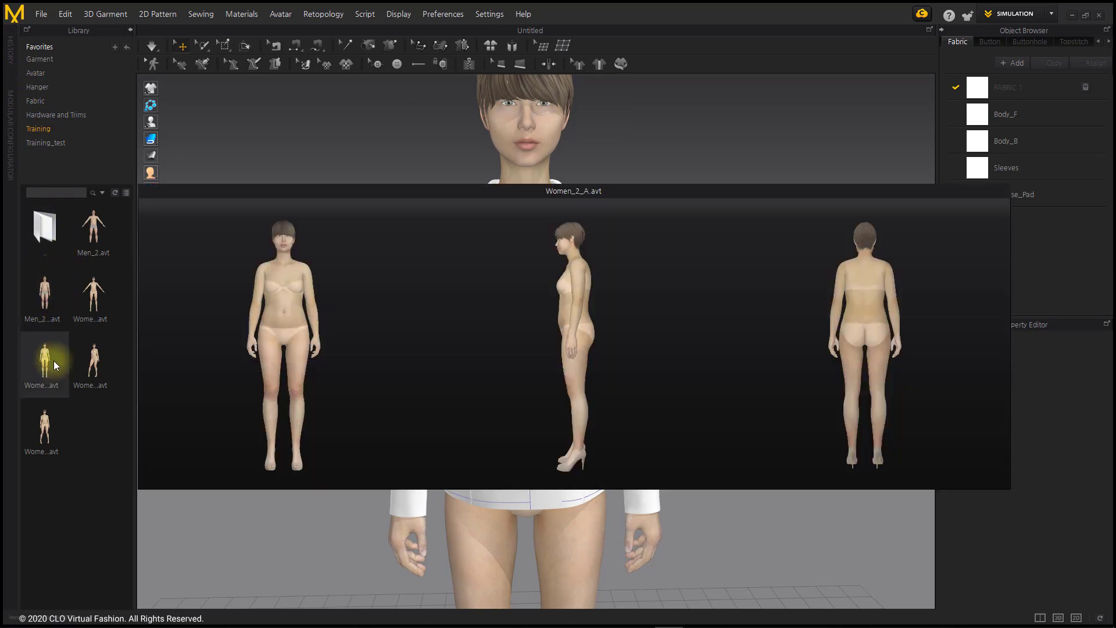
{"action": "double_click", "coordinate": [53, 361]}
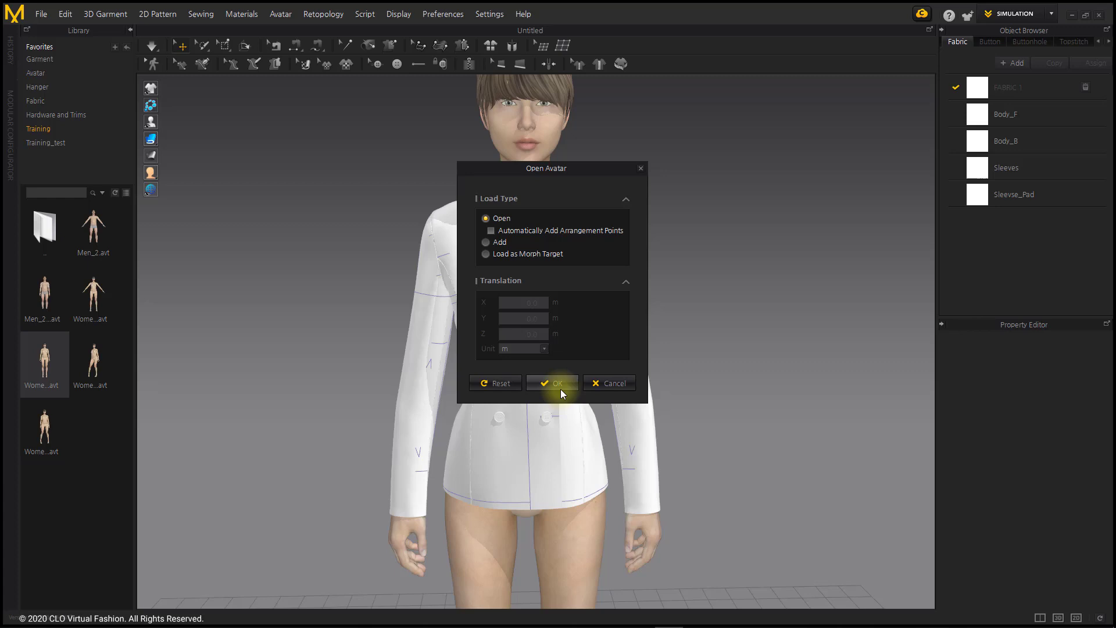
{"action": "left_click", "coordinate": [560, 382]}
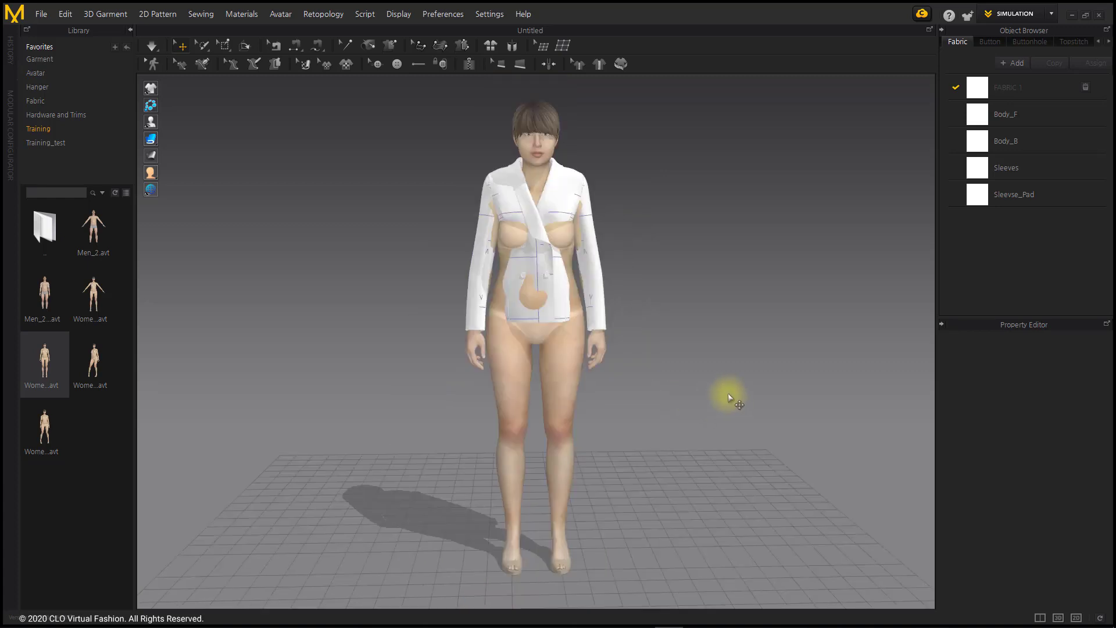
Select all jacket patterns and lower the whole jacket onto the new avatar
{"action": "right_click_drag", "start_coordinate": [711, 367], "coordinate": [461, 374]}
{"action": "scroll", "coordinate": [549, 353], "scroll_direction": "up", "scroll_amount": 3}
{"action": "right_click_drag", "start_coordinate": [436, 324], "coordinate": [645, 322]}
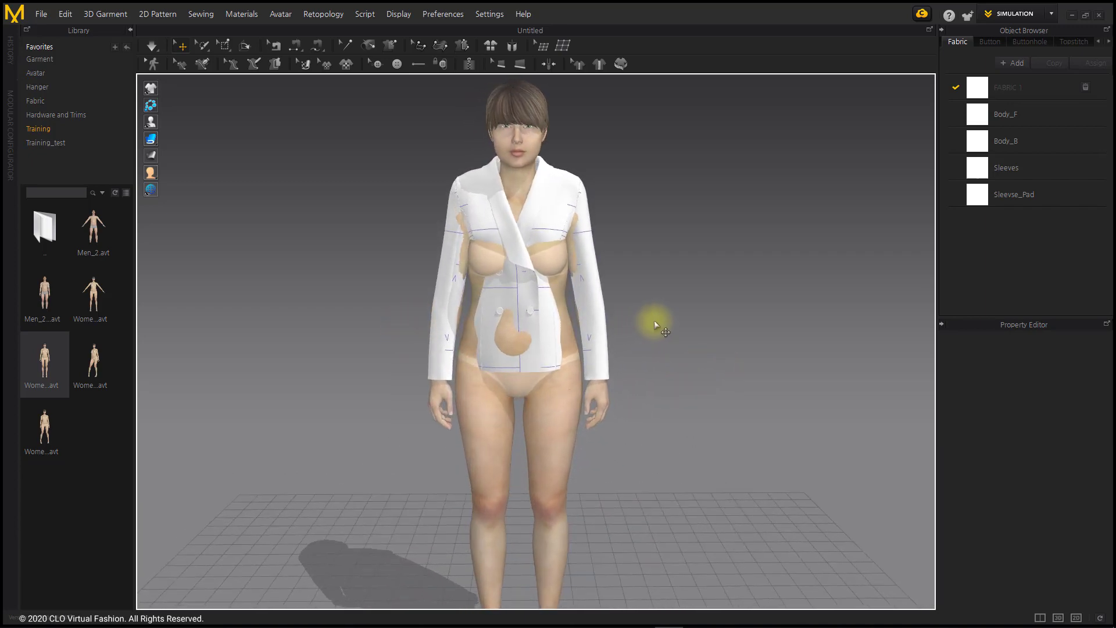
{"action": "key", "text": "ctrl+a"}
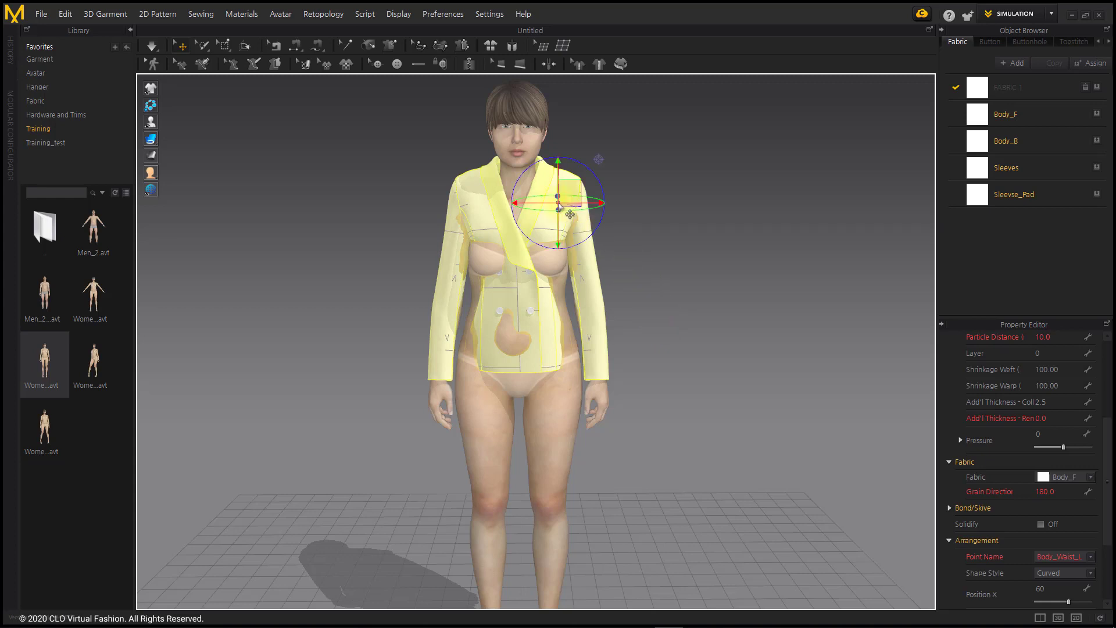
{"action": "right_click_drag", "start_coordinate": [570, 214], "coordinate": [570, 184]}
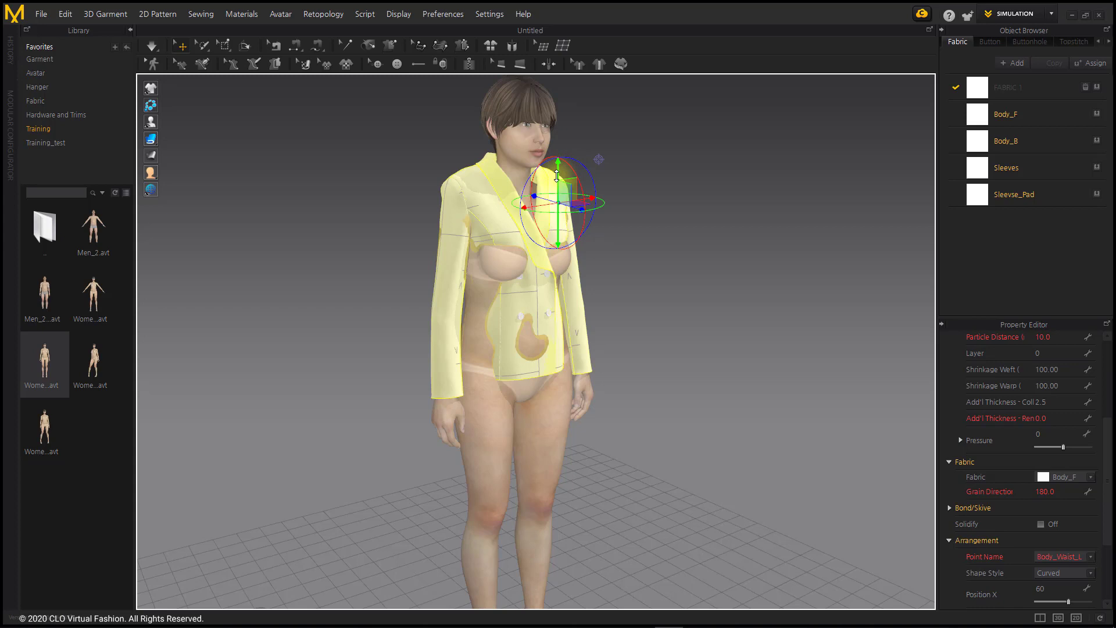
{"action": "mouse_move", "coordinate": [557, 176]}
{"action": "left_mouse_down"}
{"action": "mouse_move", "coordinate": [557, 192]}
{"action": "mouse_move", "coordinate": [559, 180]}
{"action": "left_mouse_up"}
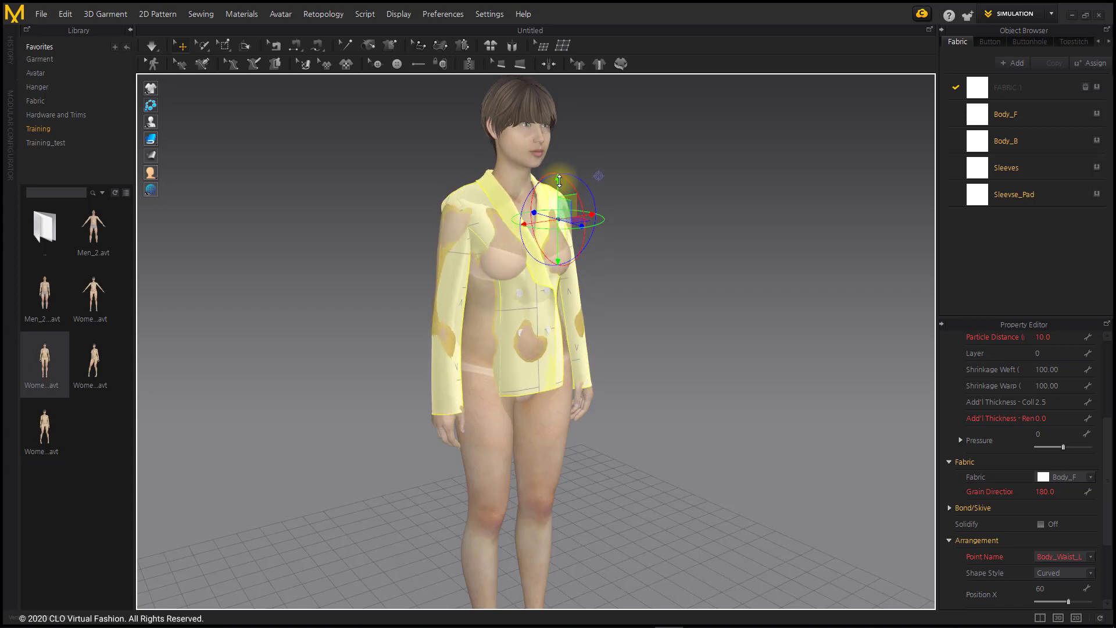
{"action": "scroll", "coordinate": [603, 303], "scroll_direction": "up", "scroll_amount": 2}
{"action": "left_click", "coordinate": [737, 342]}
Move the front body panel down and outward over the avatar's front
{"action": "right_click_drag", "start_coordinate": [737, 342], "coordinate": [653, 364]}
{"action": "left_click", "coordinate": [469, 341]}
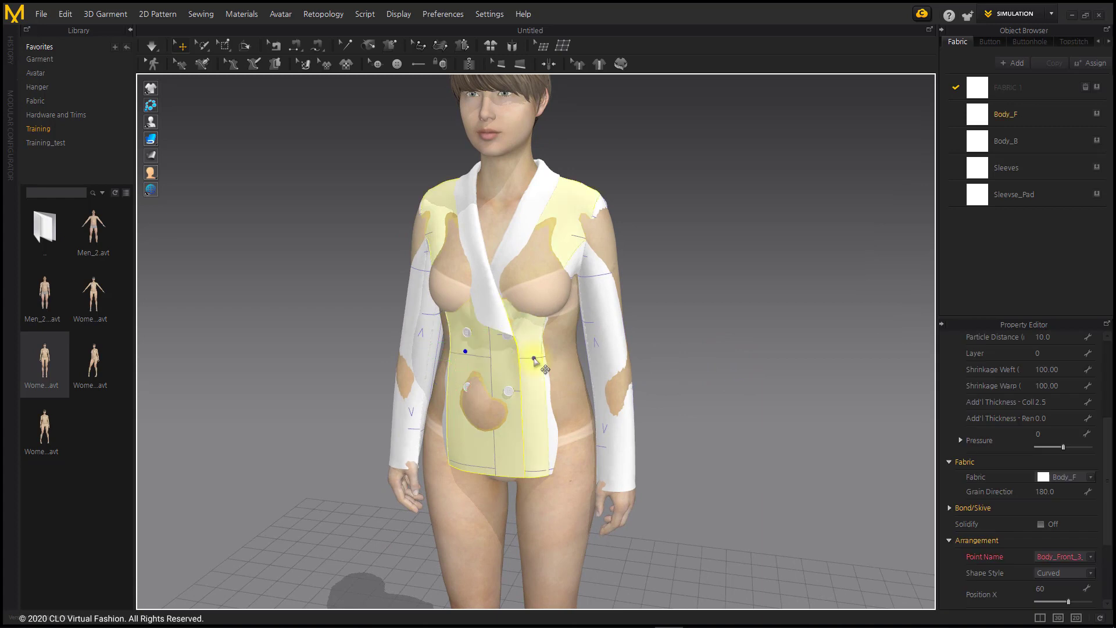
{"action": "left_click", "coordinate": [512, 387]}
{"action": "scroll", "coordinate": [452, 424], "scroll_direction": "up", "scroll_amount": 1}
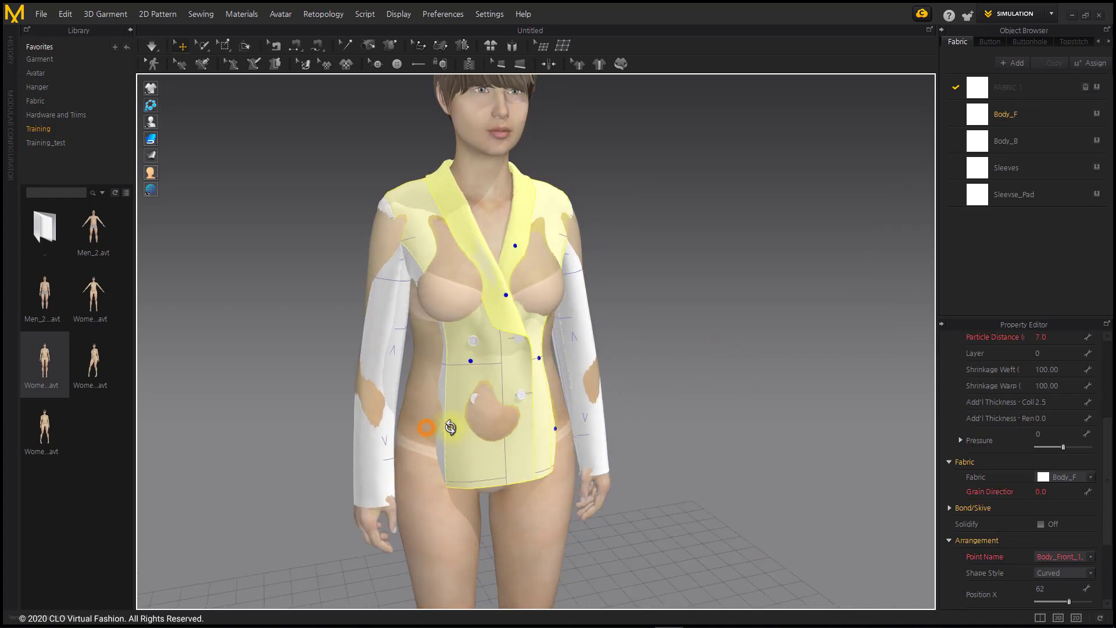
{"action": "left_click", "coordinate": [501, 453]}
{"action": "left_click", "coordinate": [511, 378]}
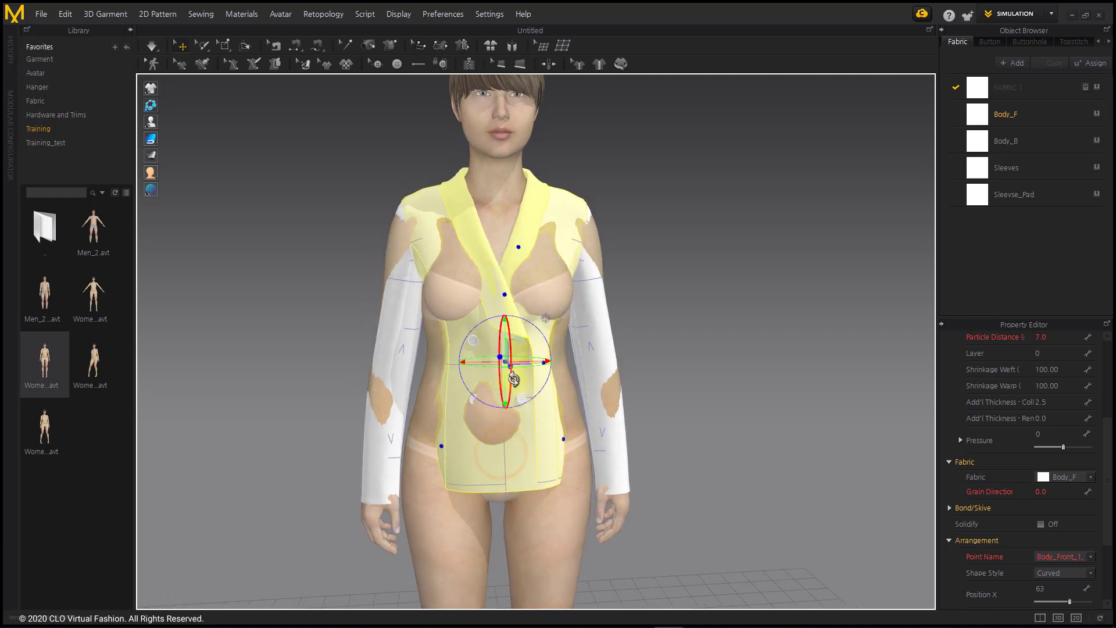
{"action": "right_click_drag", "start_coordinate": [512, 378], "coordinate": [514, 371]}
{"action": "left_click_drag", "start_coordinate": [515, 371], "coordinate": [508, 381]}
{"action": "left_click", "coordinate": [715, 418]}
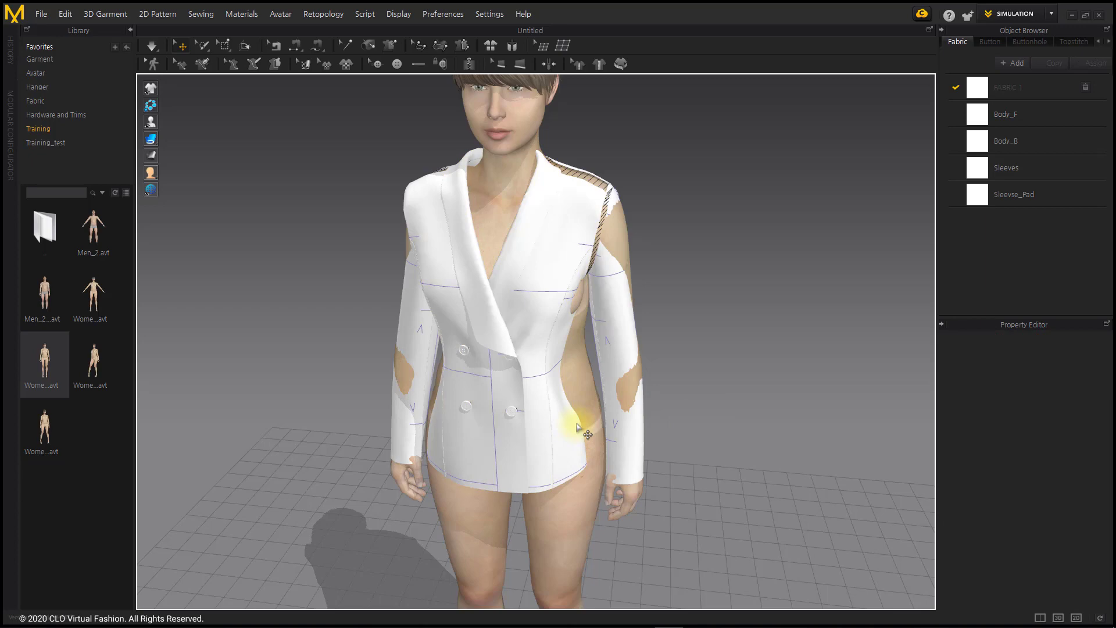
Pull the back panel outward over the avatar's back and show the 3D/2D split view
{"action": "left_click", "coordinate": [580, 420]}
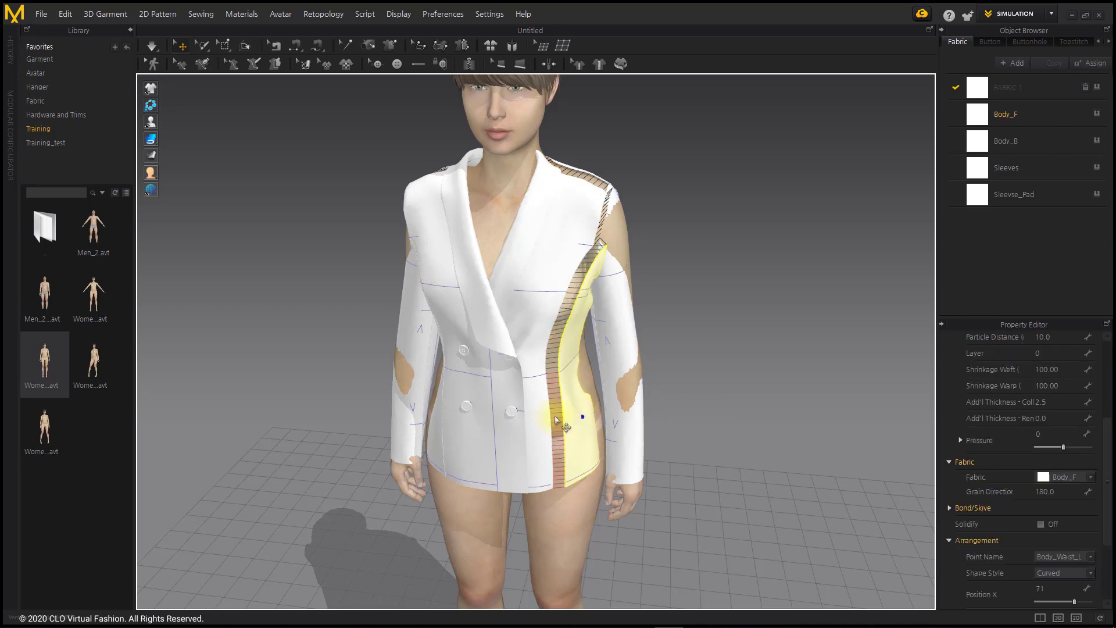
{"action": "left_click", "coordinate": [533, 406]}
{"action": "left_click", "coordinate": [413, 445]}
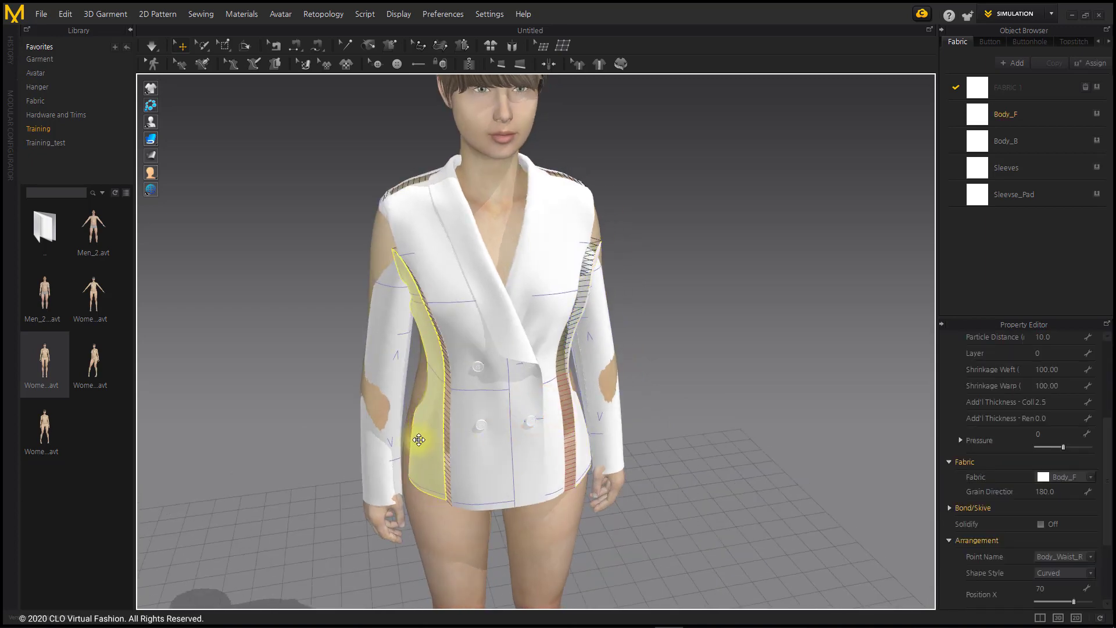
{"action": "right_click_drag", "start_coordinate": [424, 443], "coordinate": [466, 374]}
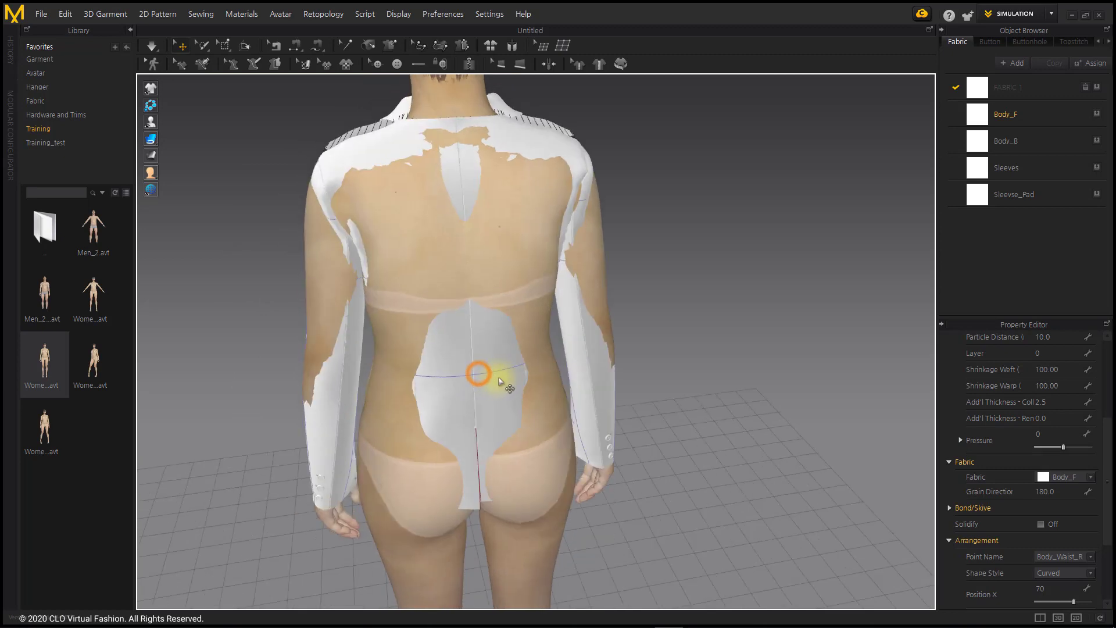
{"action": "left_click", "coordinate": [485, 375]}
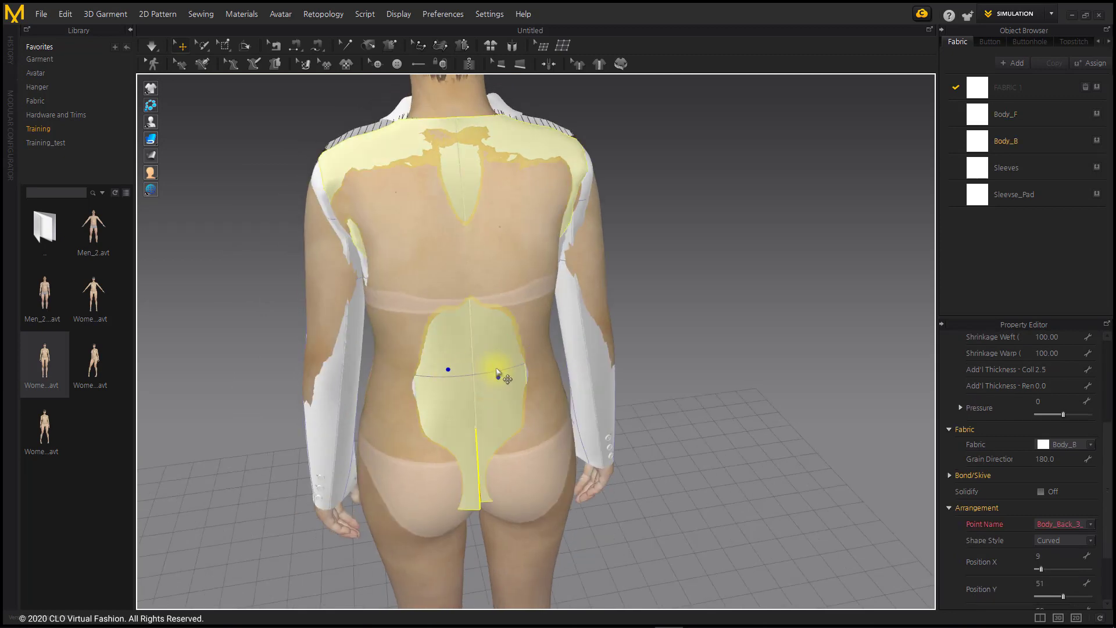
{"action": "left_click", "coordinate": [497, 370]}
{"action": "left_click_drag", "start_coordinate": [501, 377], "coordinate": [504, 387]}
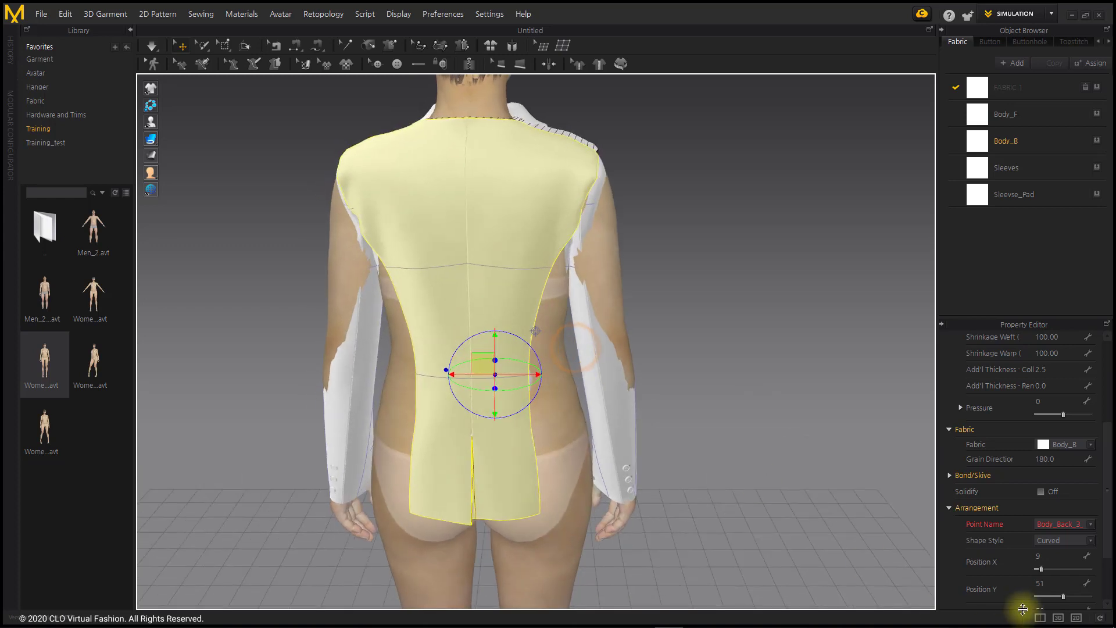
{"action": "left_click", "coordinate": [1041, 619]}
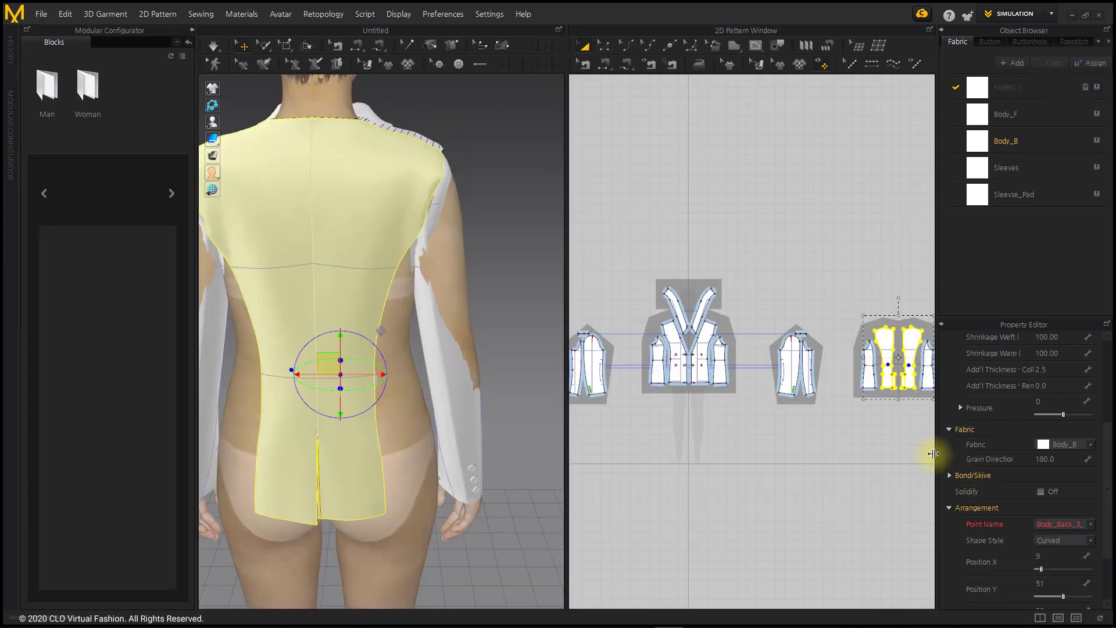
Close the Modular Configurator and pull both back side pieces outward off the body
{"action": "left_click", "coordinate": [192, 29]}
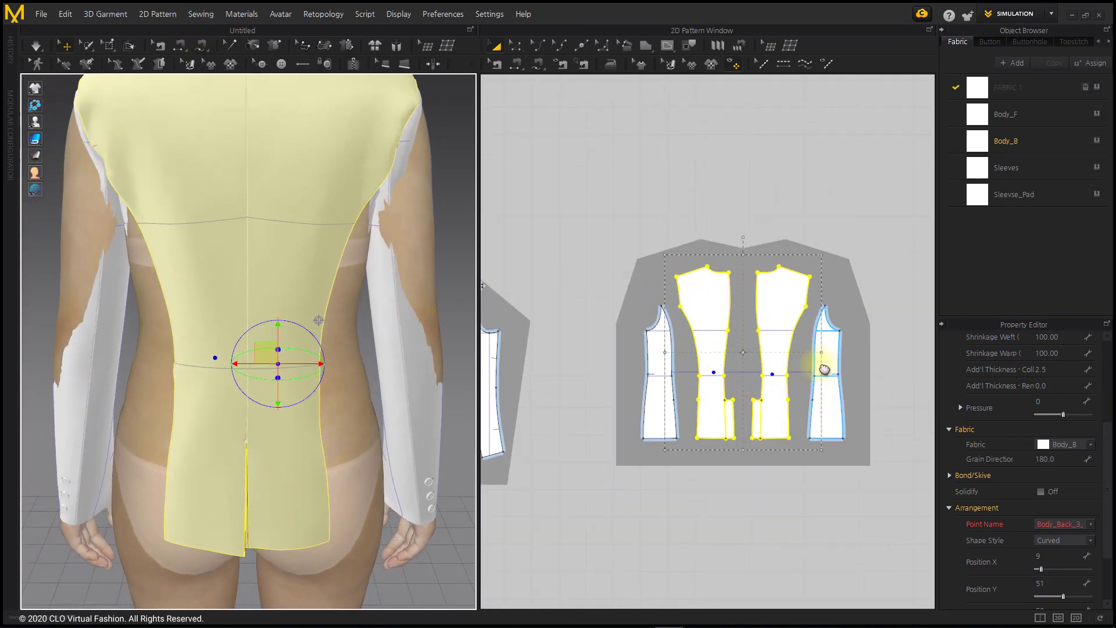
{"action": "left_click", "coordinate": [747, 358]}
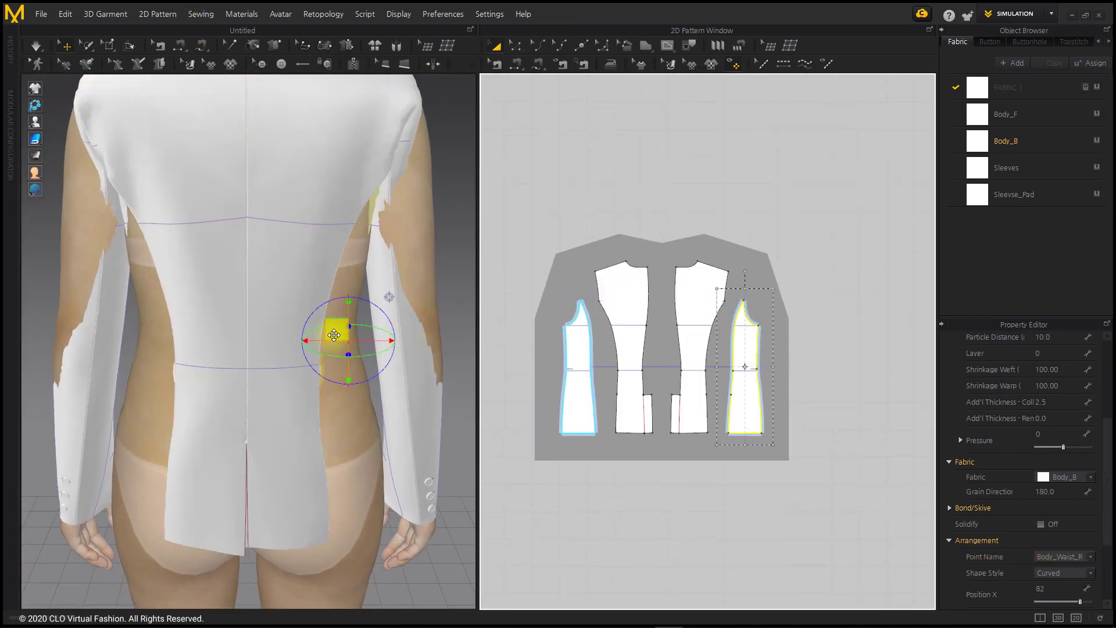
{"action": "left_click_drag", "start_coordinate": [364, 340], "coordinate": [388, 339]}
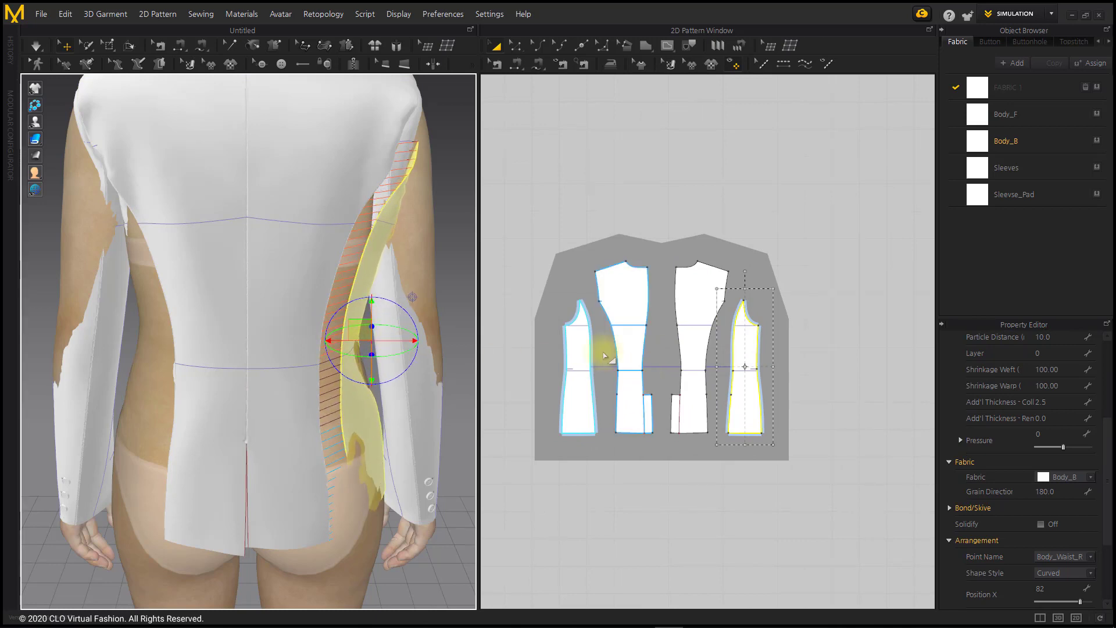
{"action": "left_click", "coordinate": [579, 349]}
{"action": "left_click_drag", "start_coordinate": [160, 339], "coordinate": [134, 340]}
{"action": "left_click", "coordinate": [466, 456]}
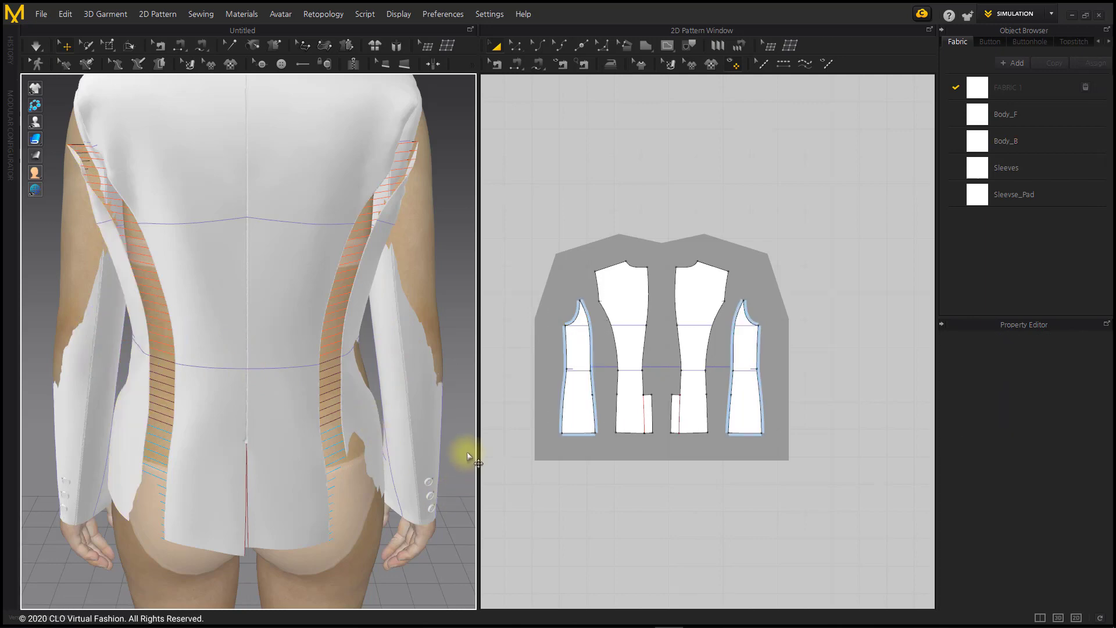
{"action": "scroll", "coordinate": [361, 429], "scroll_direction": "down", "scroll_amount": 5}
{"action": "right_click_drag", "start_coordinate": [368, 461], "coordinate": [591, 411]}
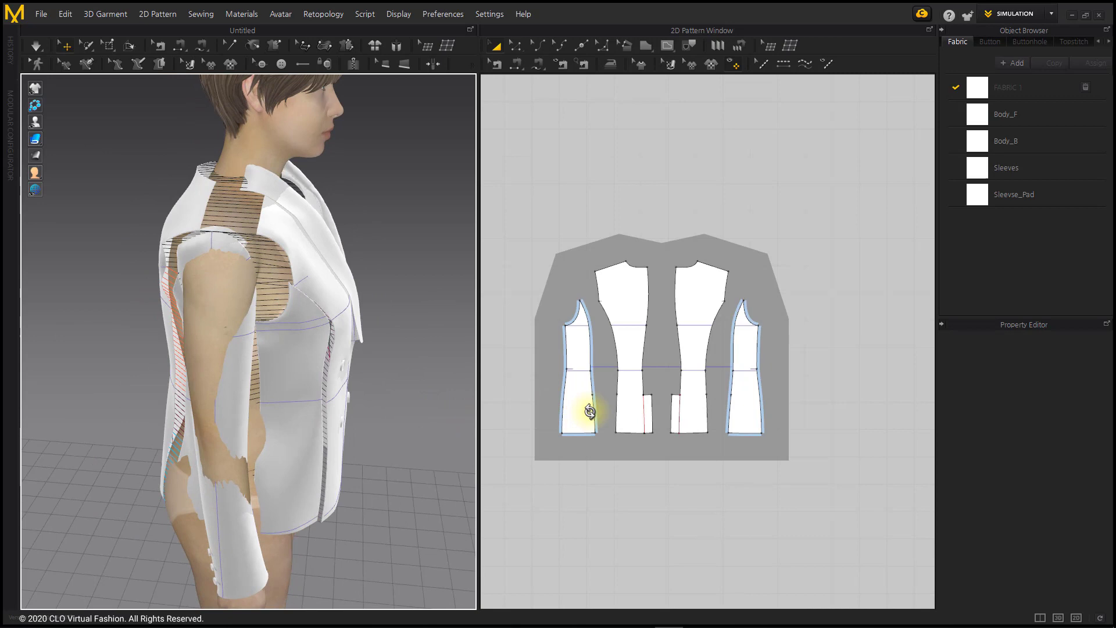
Raise the collar piece up around the avatar's neck
{"action": "left_click", "coordinate": [301, 204]}
{"action": "left_click_drag", "start_coordinate": [300, 204], "coordinate": [300, 184]}
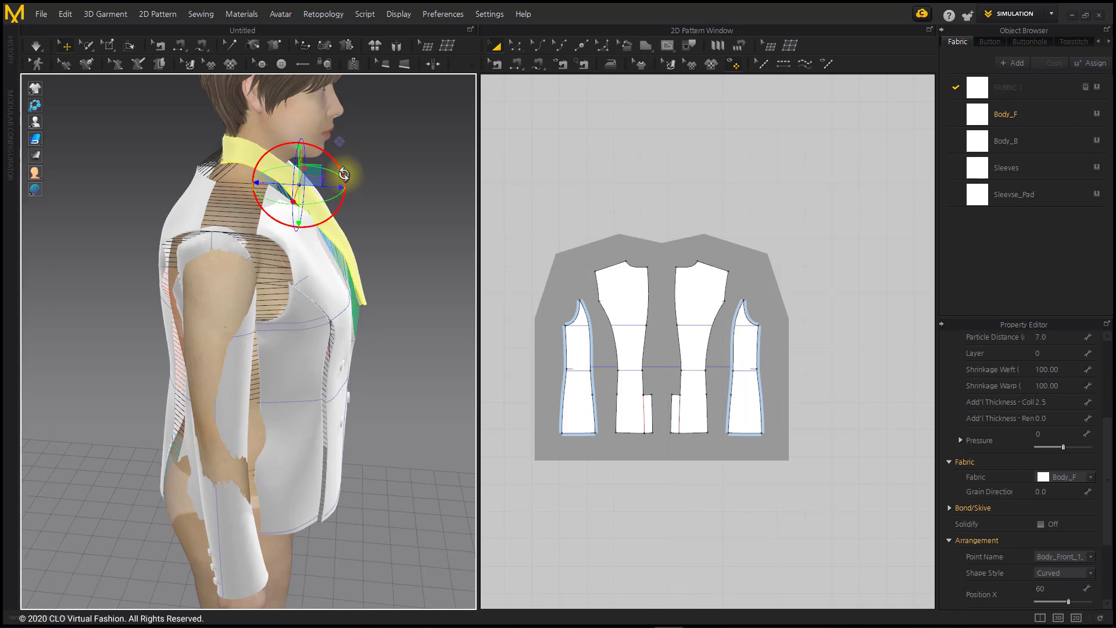
{"action": "right_click_drag", "start_coordinate": [414, 256], "coordinate": [308, 249]}
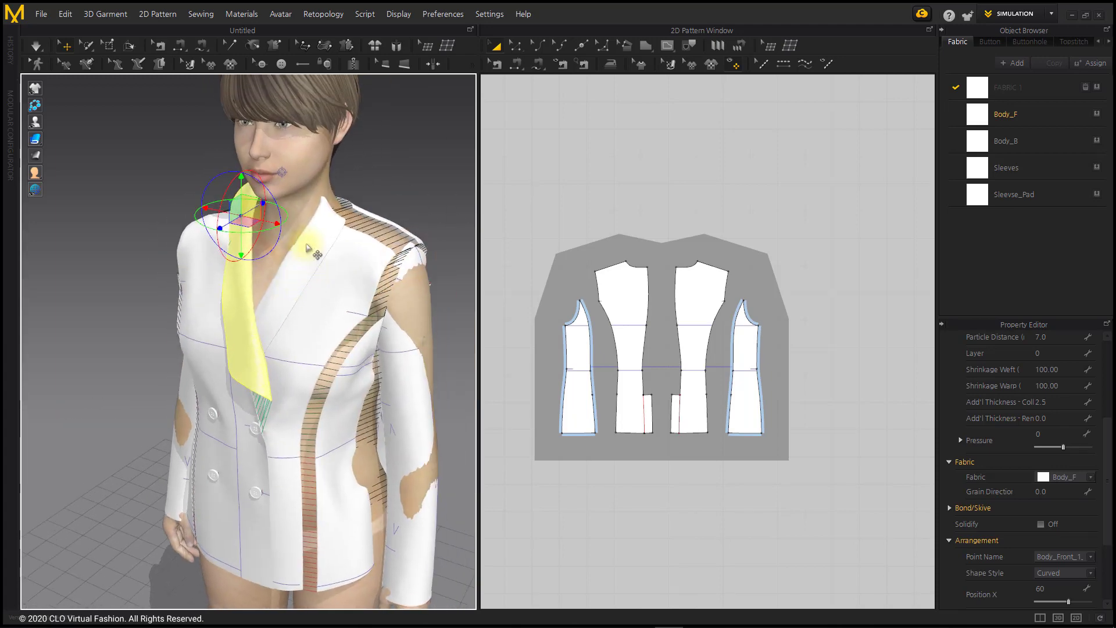
{"action": "left_click", "coordinate": [308, 248]}
{"action": "left_click_drag", "start_coordinate": [316, 239], "coordinate": [333, 215]}
{"action": "right_click_drag", "start_coordinate": [346, 286], "coordinate": [262, 285]}
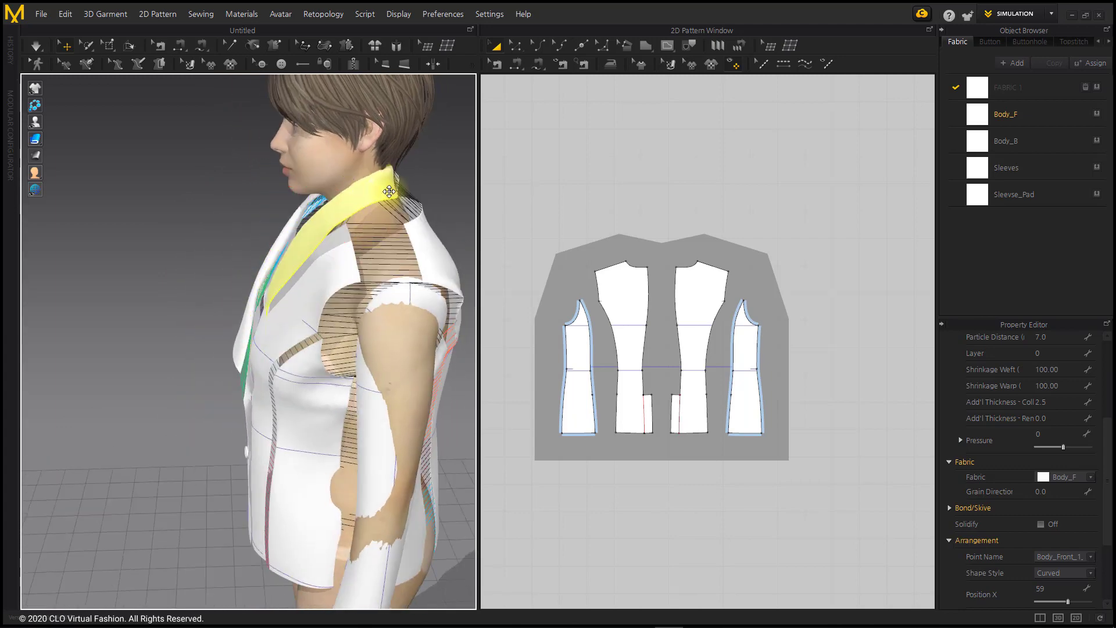
{"action": "left_click", "coordinate": [398, 202]}
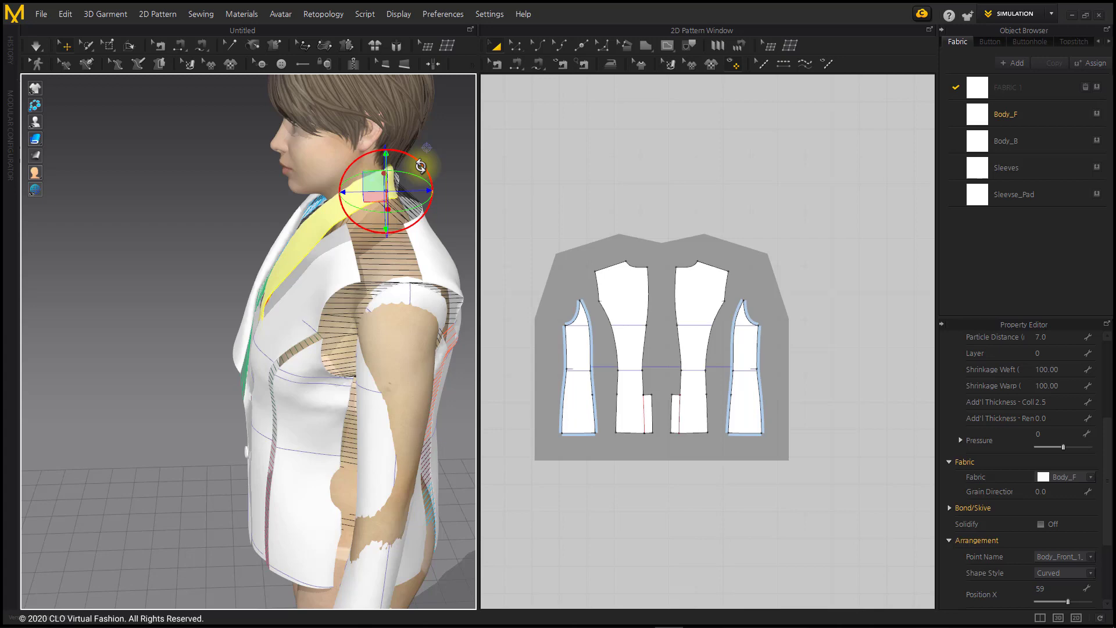
{"action": "left_click", "coordinate": [444, 219]}
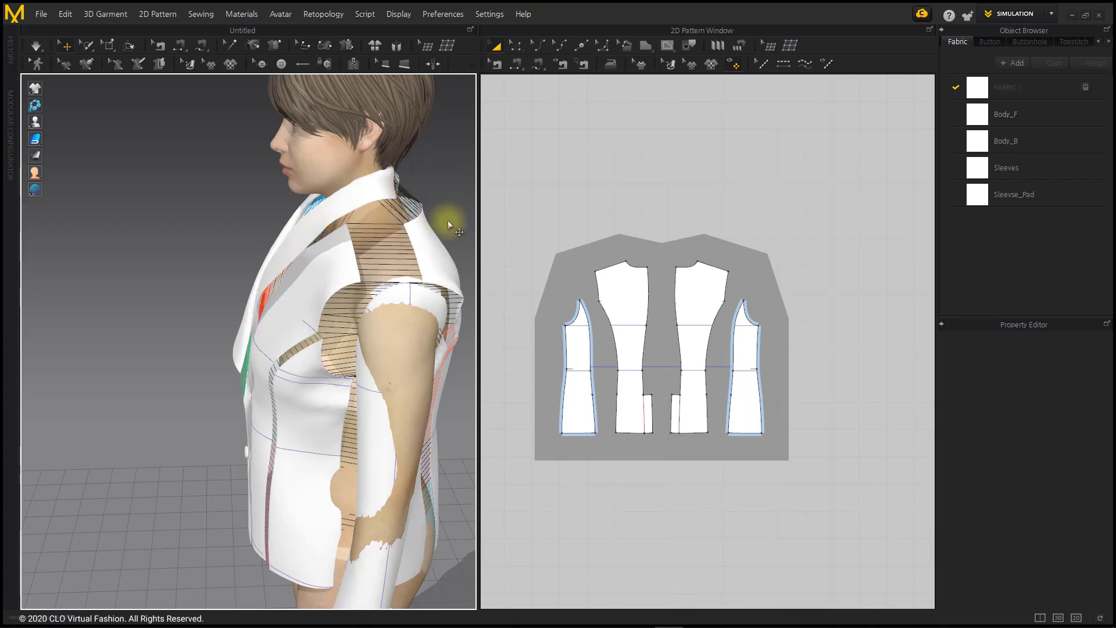
{"action": "right_click_drag", "start_coordinate": [444, 219], "coordinate": [278, 330]}
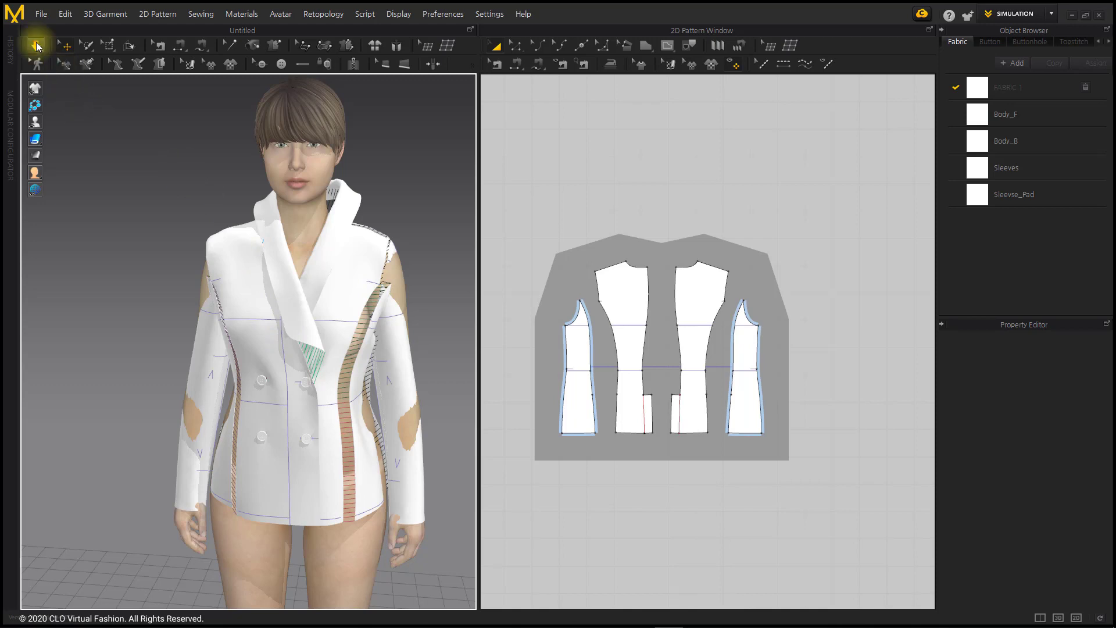
Run Simulate so the jacket drapes, framing the front body patterns in the 2D window
{"action": "left_click", "coordinate": [36, 47]}
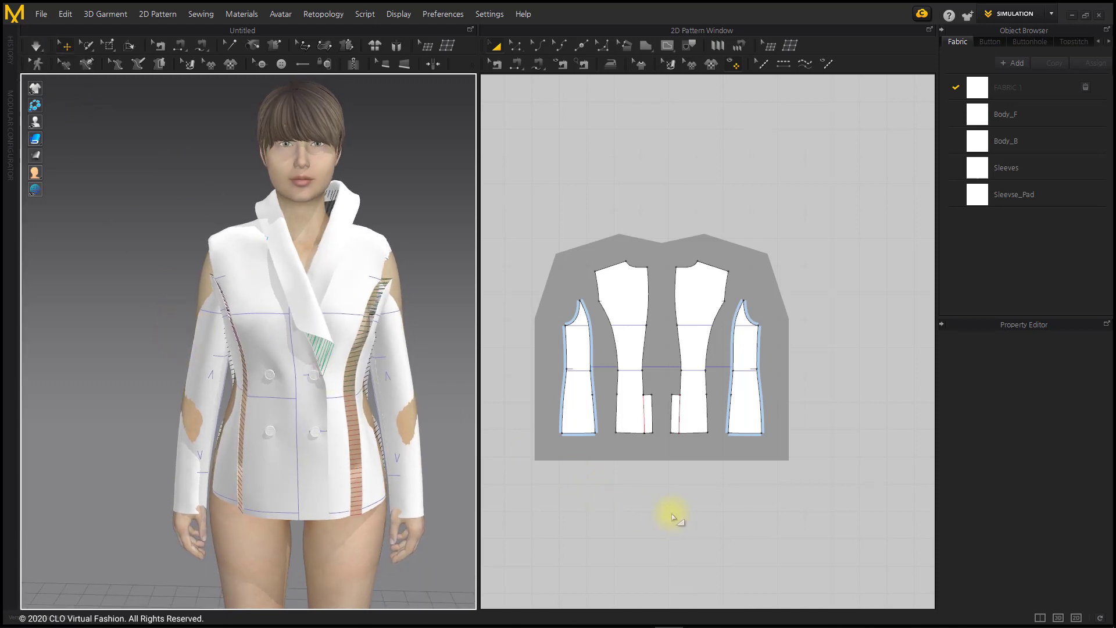
{"action": "scroll", "coordinate": [675, 517], "scroll_direction": "down", "scroll_amount": 2}
{"action": "right_click_drag", "start_coordinate": [780, 476], "coordinate": [882, 451]}
{"action": "scroll", "coordinate": [710, 466], "scroll_direction": "up", "scroll_amount": 2}
{"action": "right_click_drag", "start_coordinate": [710, 465], "coordinate": [730, 482]}
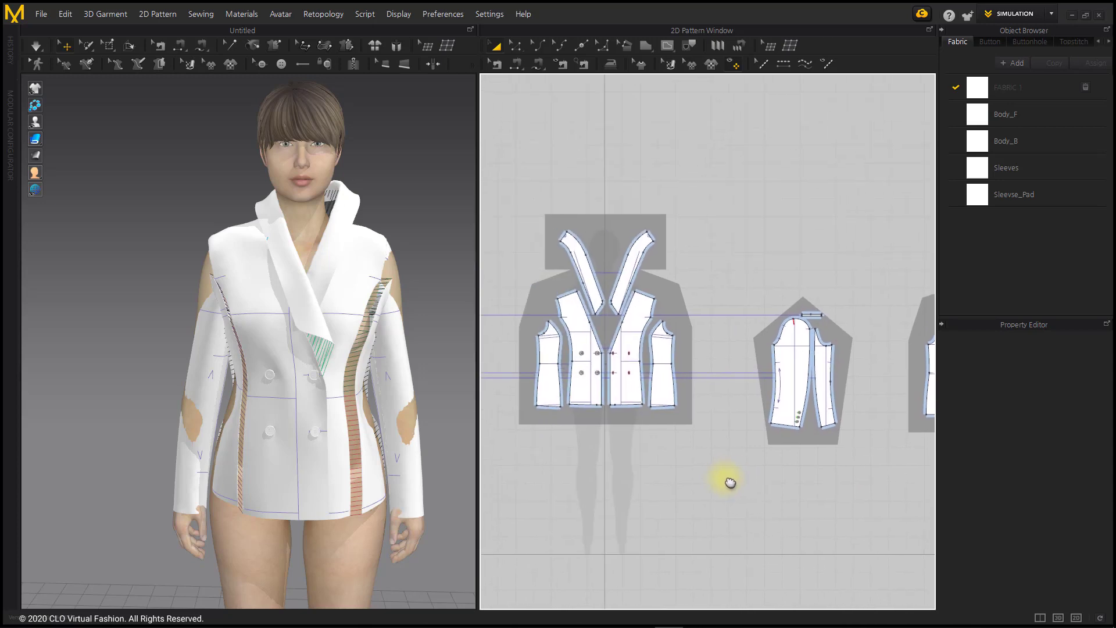
Re-run the simulation and drag the jacket front, lapel tip and left front panel into place
{"action": "left_click", "coordinate": [37, 47]}
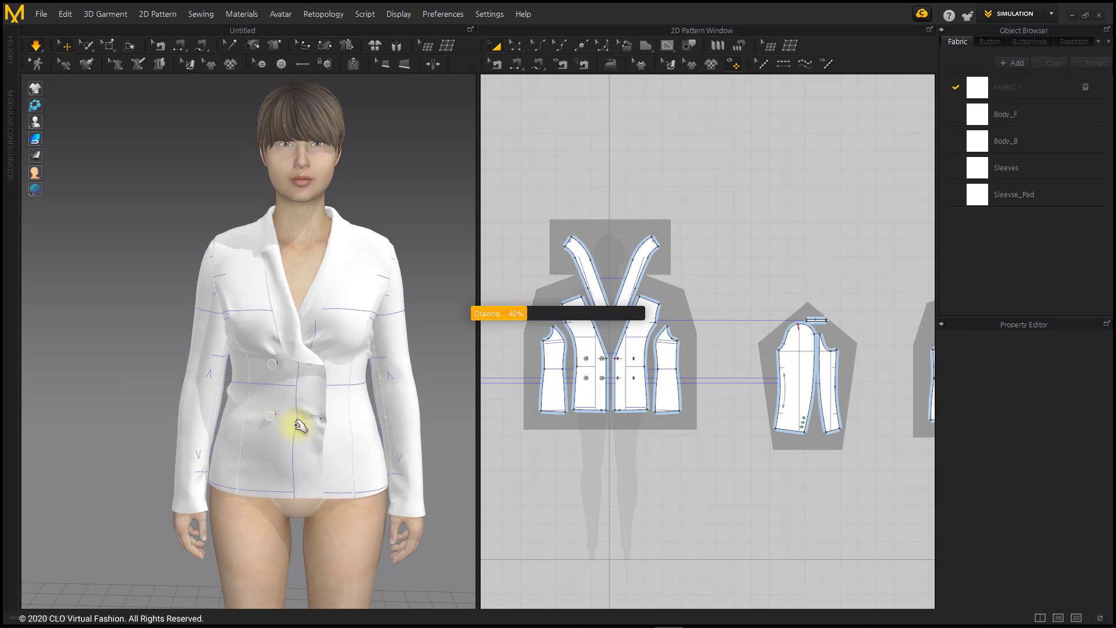
{"action": "left_click_drag", "start_coordinate": [299, 425], "coordinate": [372, 346]}
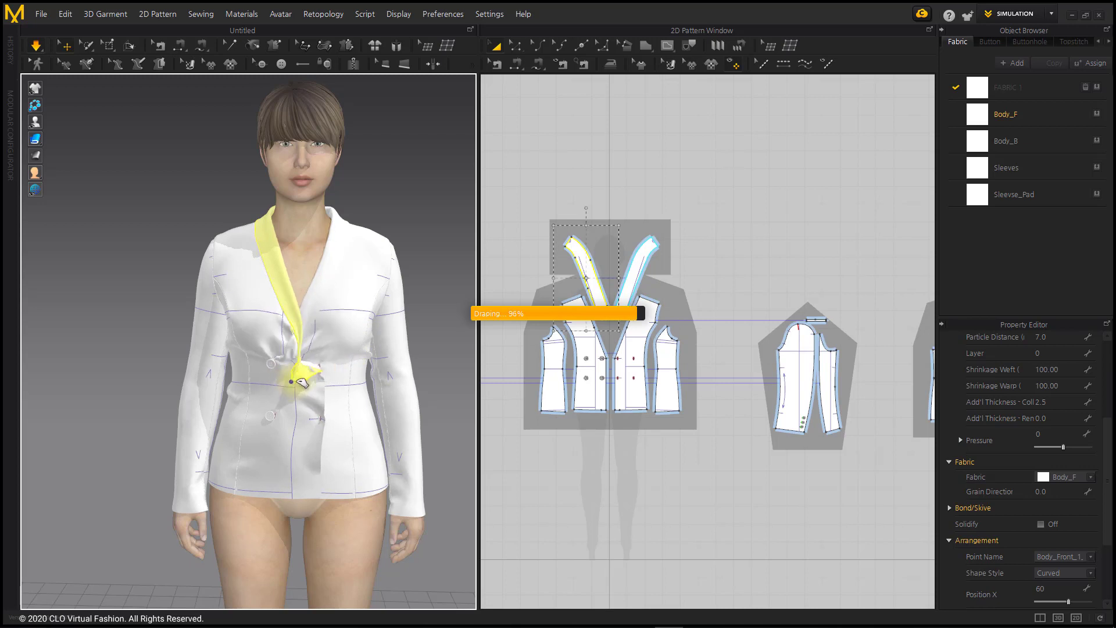
{"action": "left_click_drag", "start_coordinate": [336, 386], "coordinate": [341, 382]}
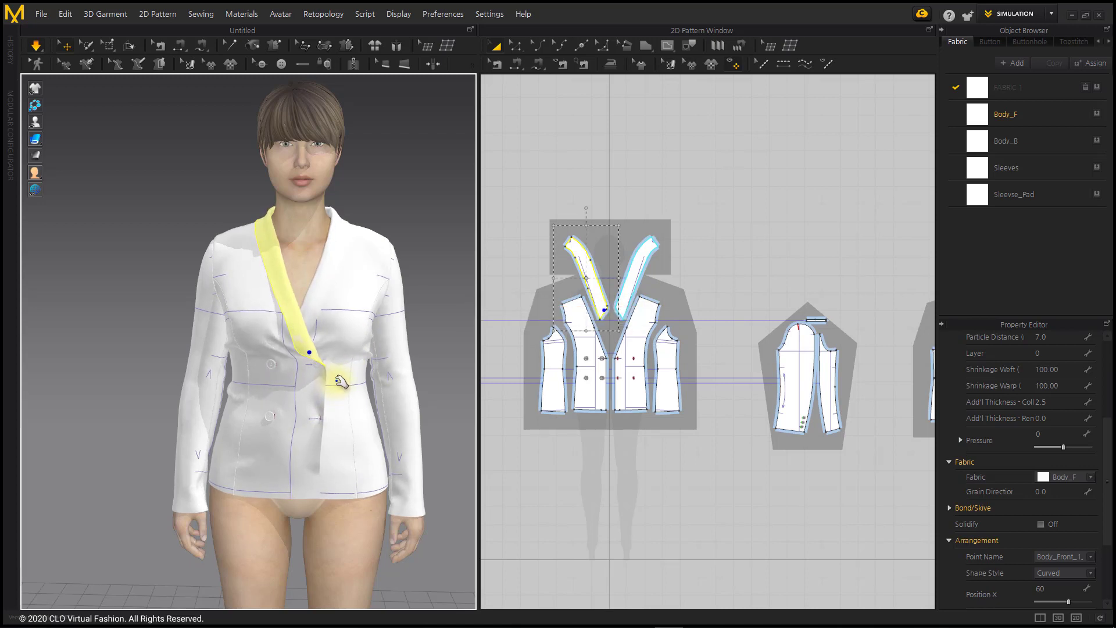
{"action": "left_click", "coordinate": [343, 318]}
{"action": "left_click", "coordinate": [321, 354]}
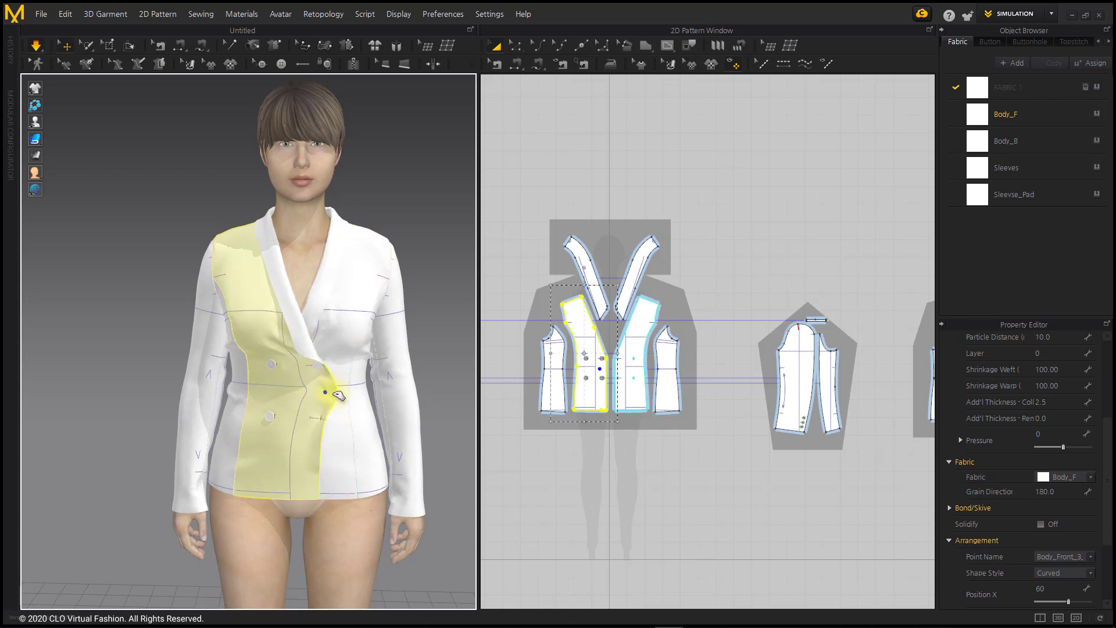
{"action": "left_click_drag", "start_coordinate": [318, 443], "coordinate": [375, 433]}
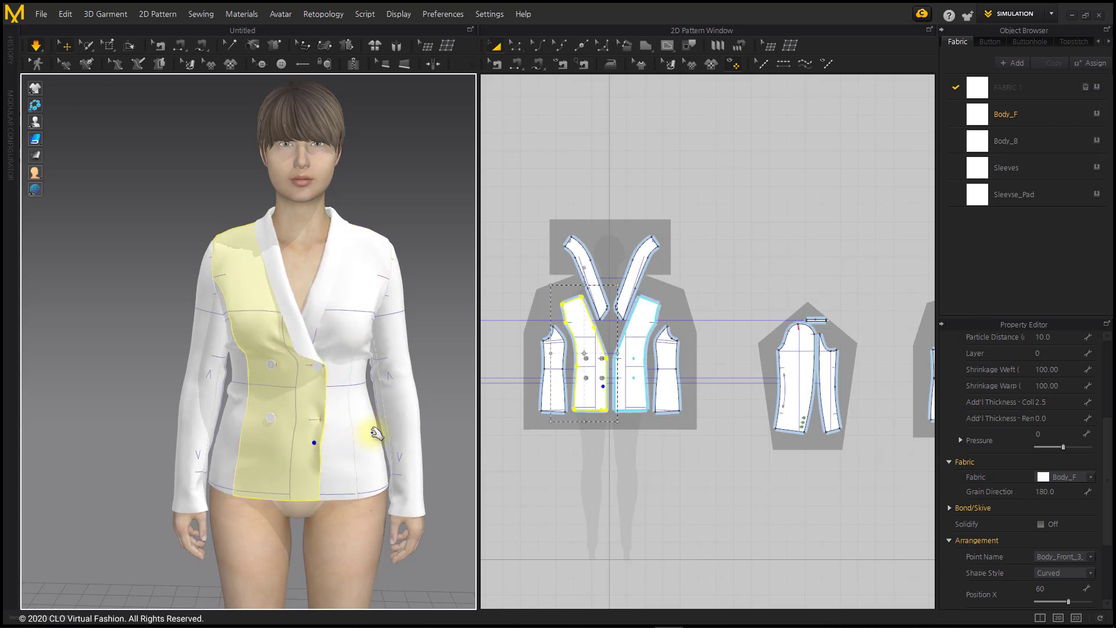
{"action": "scroll", "coordinate": [363, 429], "scroll_direction": "up", "scroll_amount": 5}
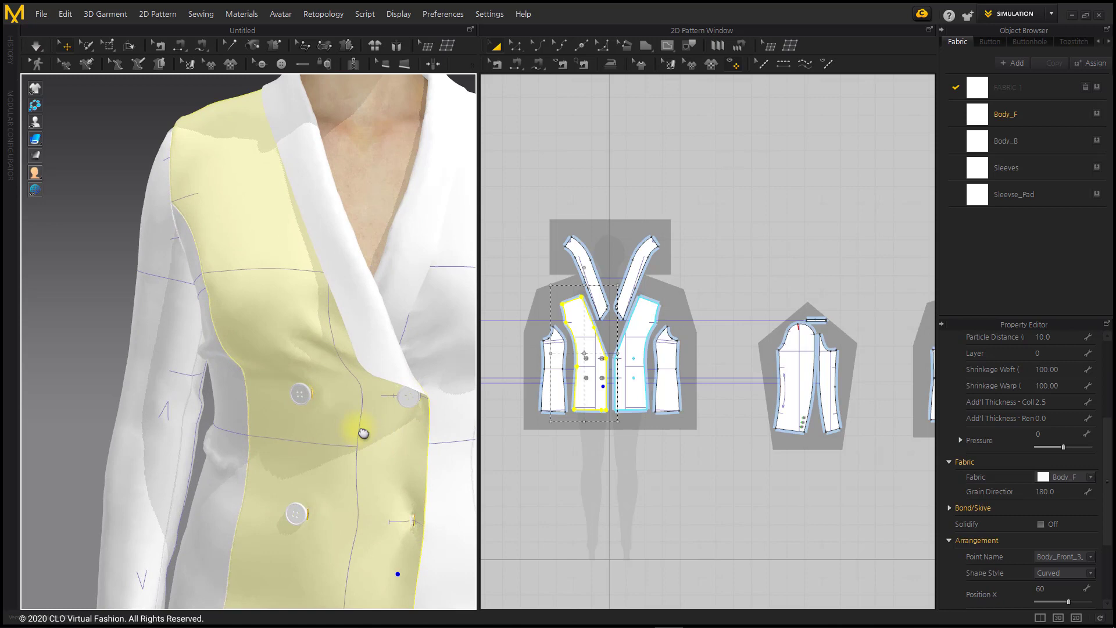
Reset 3D Position on the misplaced lower front button, then return to Select/Move
{"action": "left_click", "coordinate": [238, 80]}
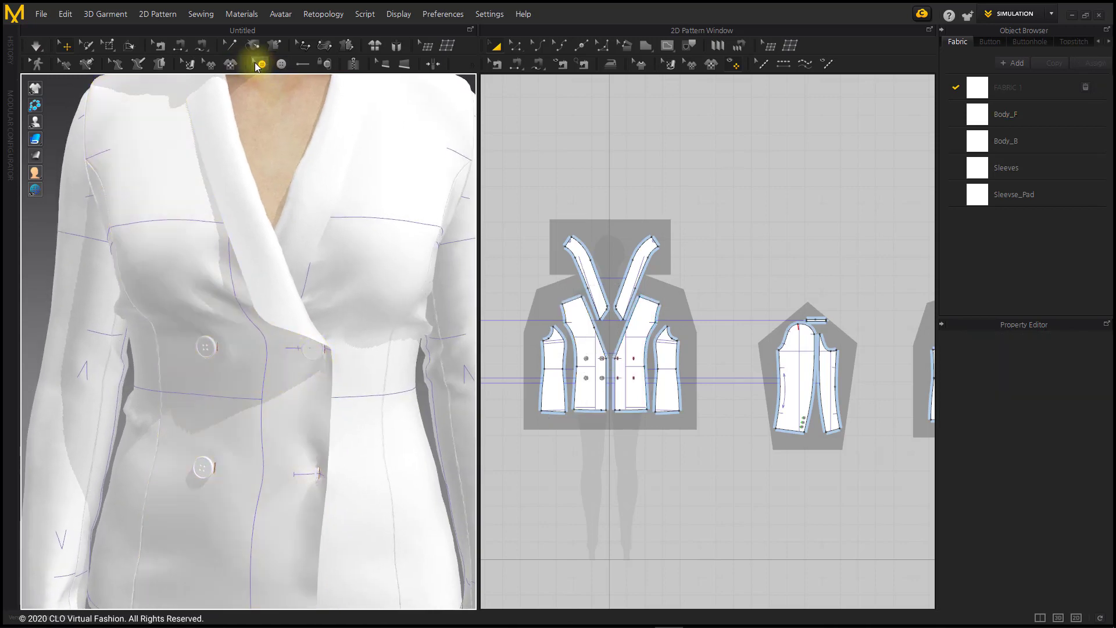
{"action": "left_click", "coordinate": [260, 64]}
{"action": "scroll", "coordinate": [606, 376], "scroll_direction": "up", "scroll_amount": 6}
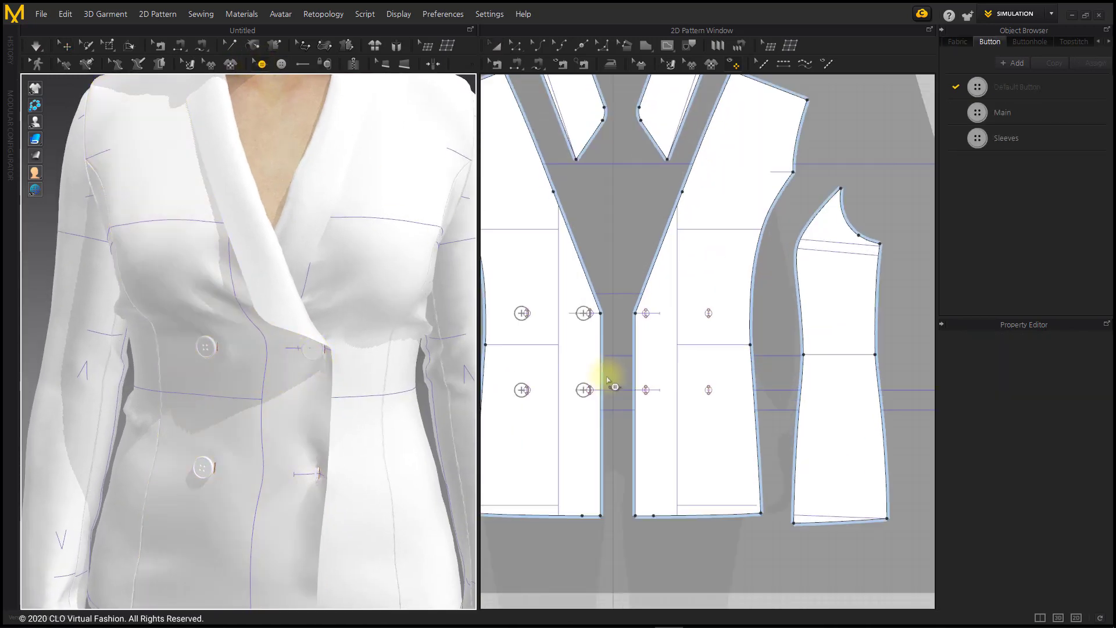
{"action": "middle_click_drag", "start_coordinate": [608, 381], "coordinate": [656, 318]}
{"action": "left_click", "coordinate": [655, 410]}
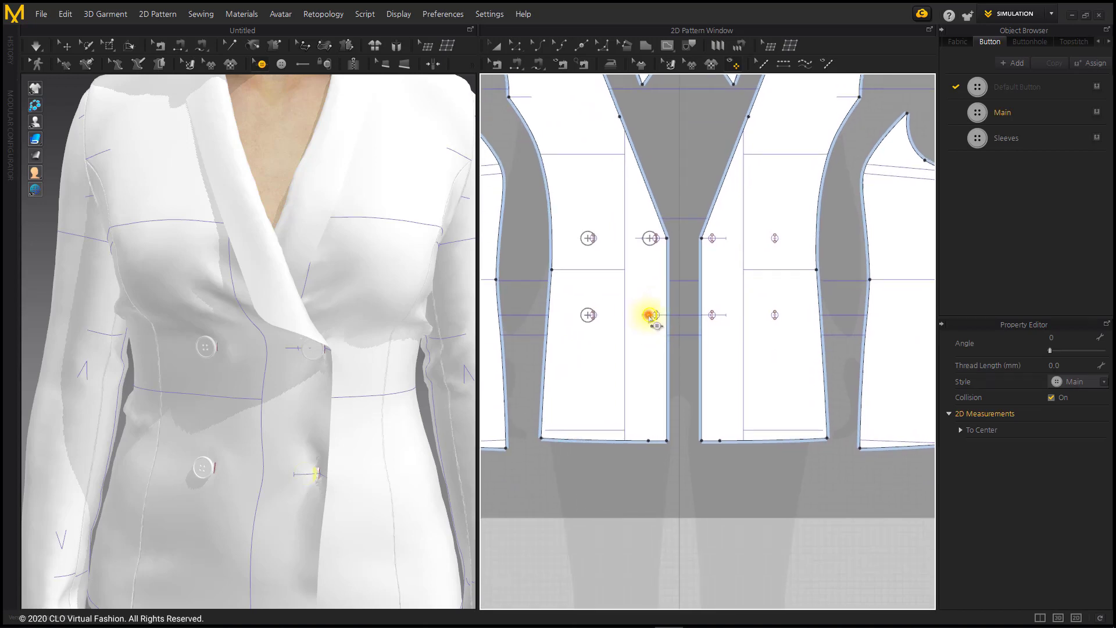
{"action": "right_click", "coordinate": [650, 316]}
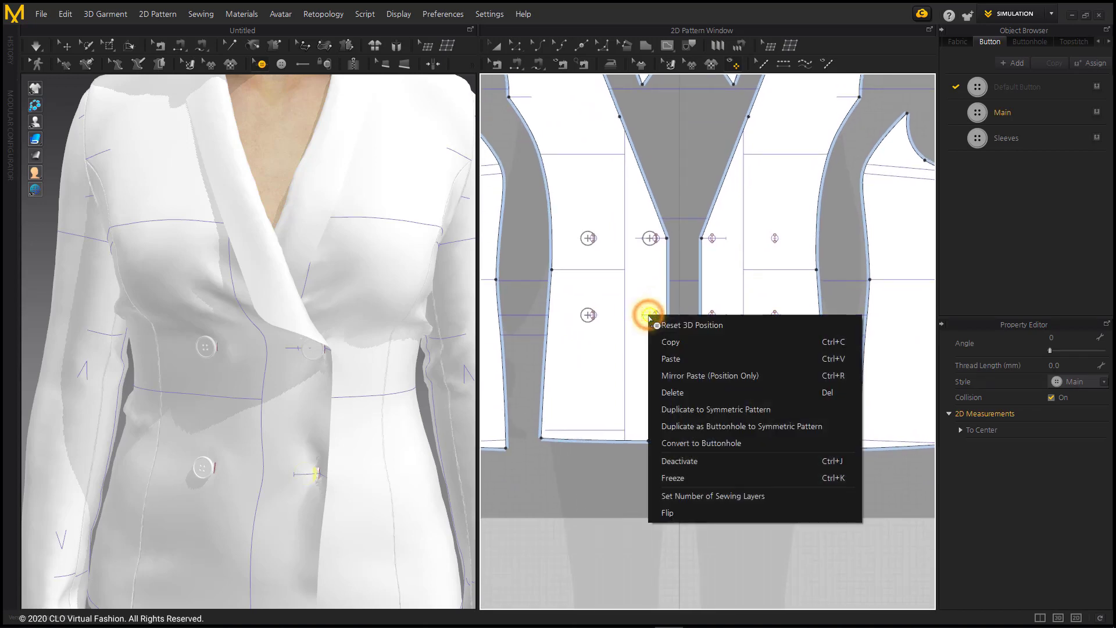
{"action": "left_click", "coordinate": [738, 325]}
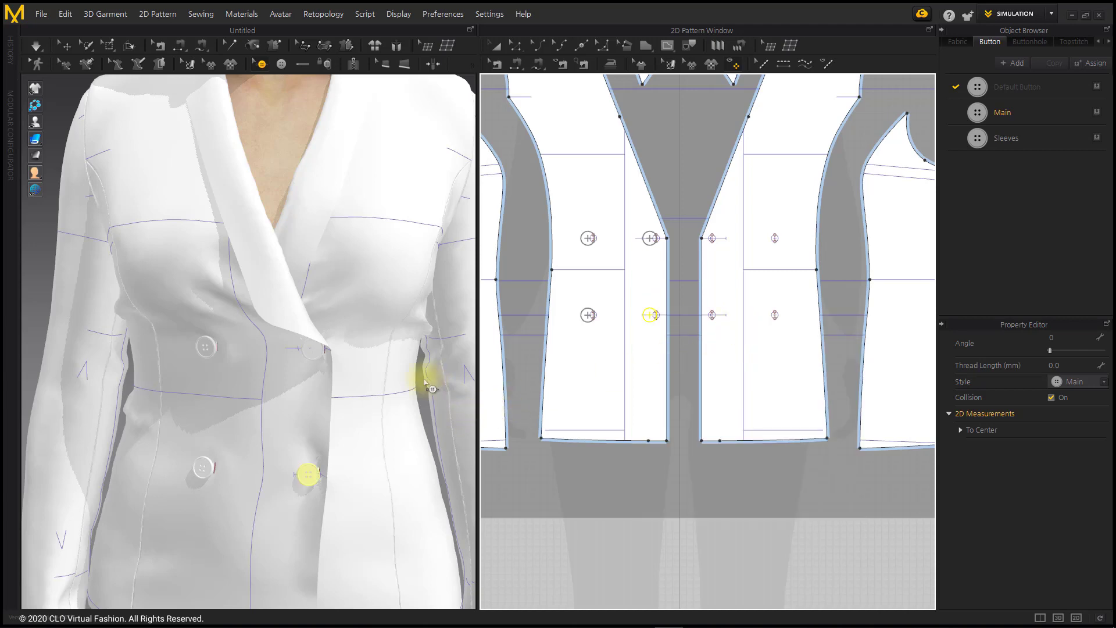
{"action": "left_click", "coordinate": [64, 49]}
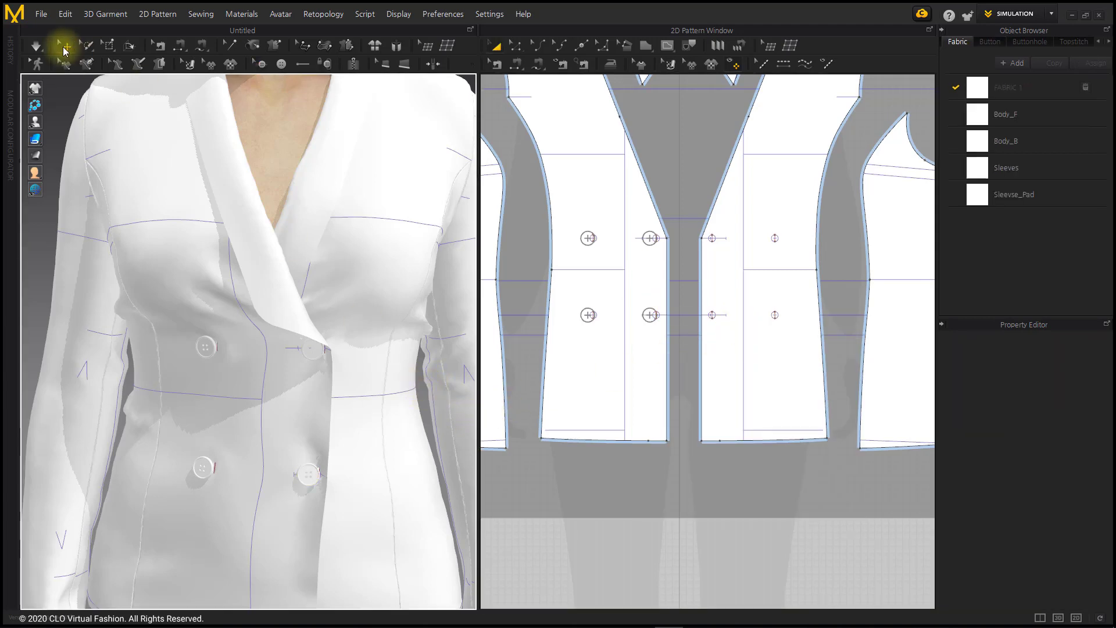
{"action": "left_click", "coordinate": [36, 46]}
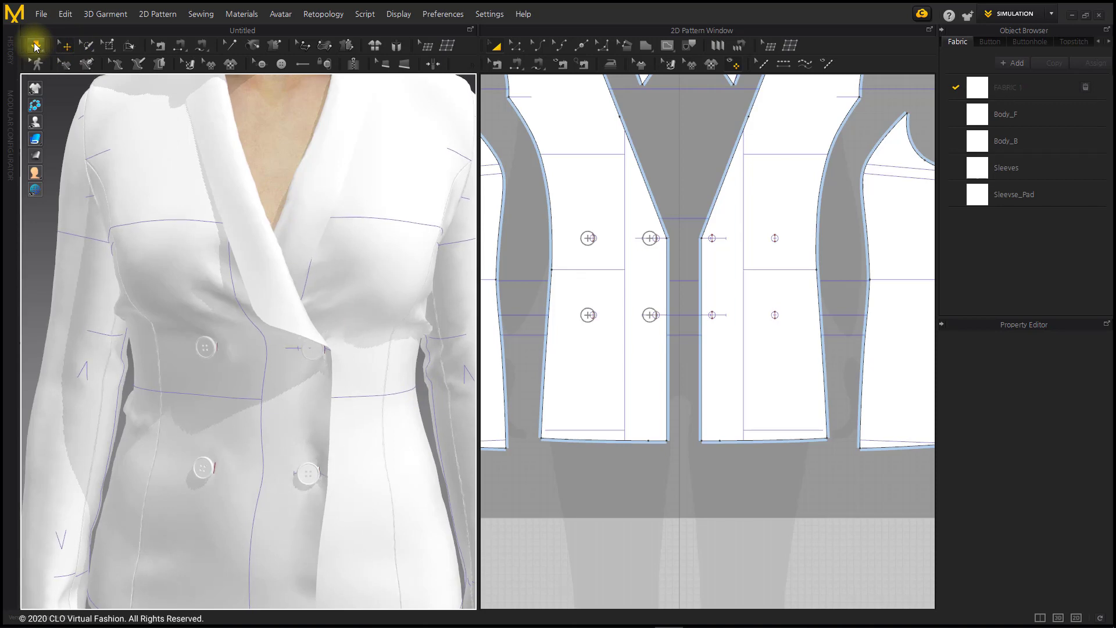
{"action": "scroll", "coordinate": [326, 473], "scroll_direction": "down", "scroll_amount": 3}
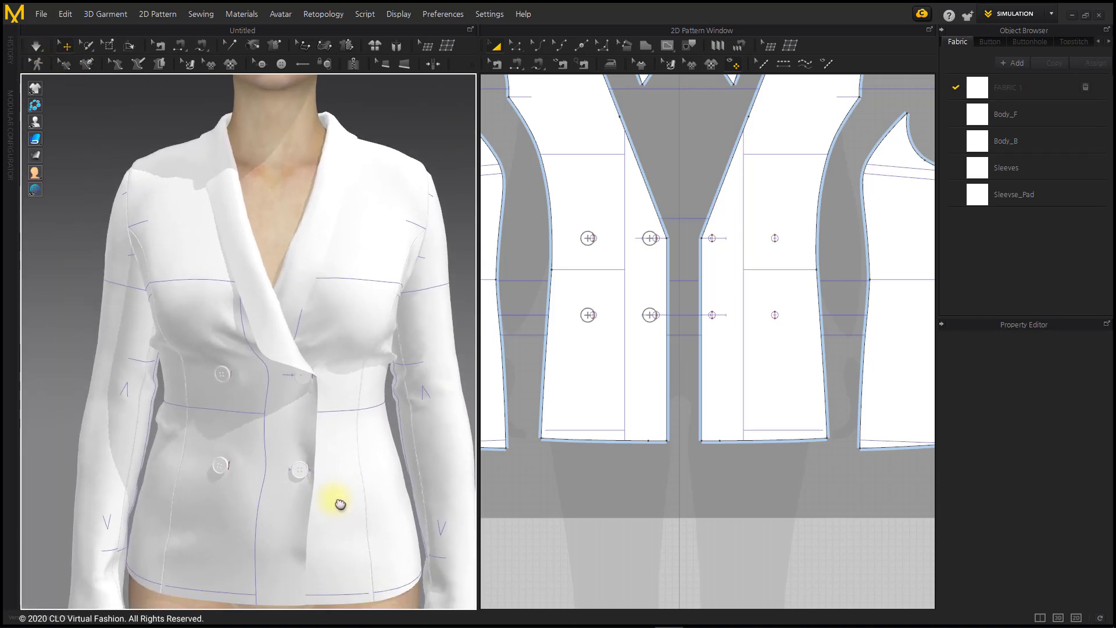
Select all jacket pieces, widen the Property Editor and re-simulate with Shrinkage Weft at 110%
{"action": "scroll", "coordinate": [750, 486], "scroll_direction": "down", "scroll_amount": 6}
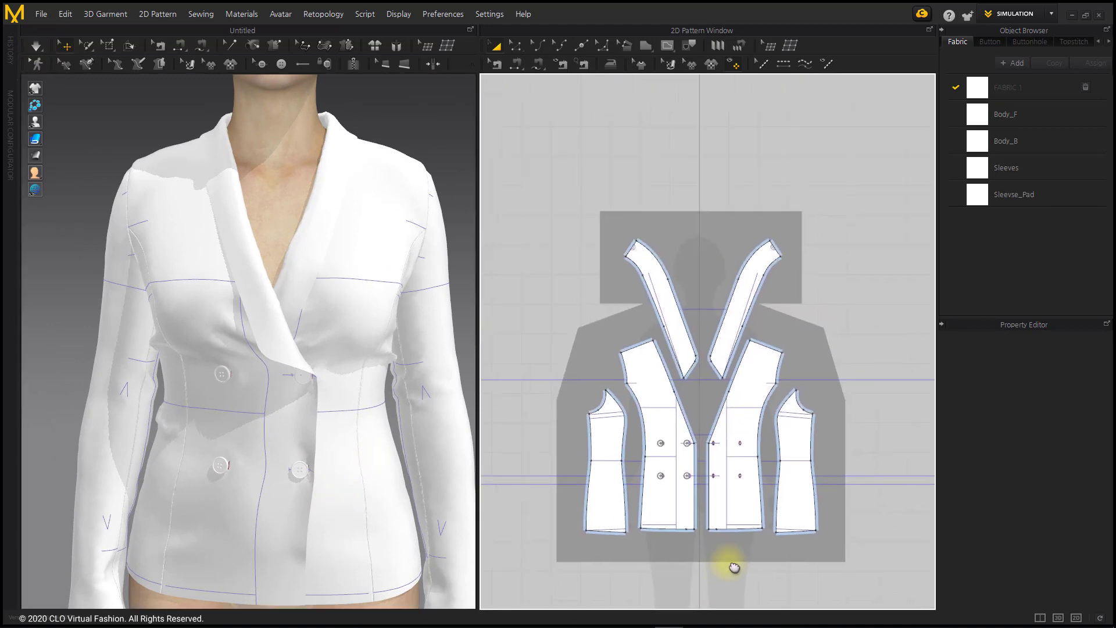
{"action": "scroll", "coordinate": [726, 458], "scroll_direction": "down", "scroll_amount": 3}
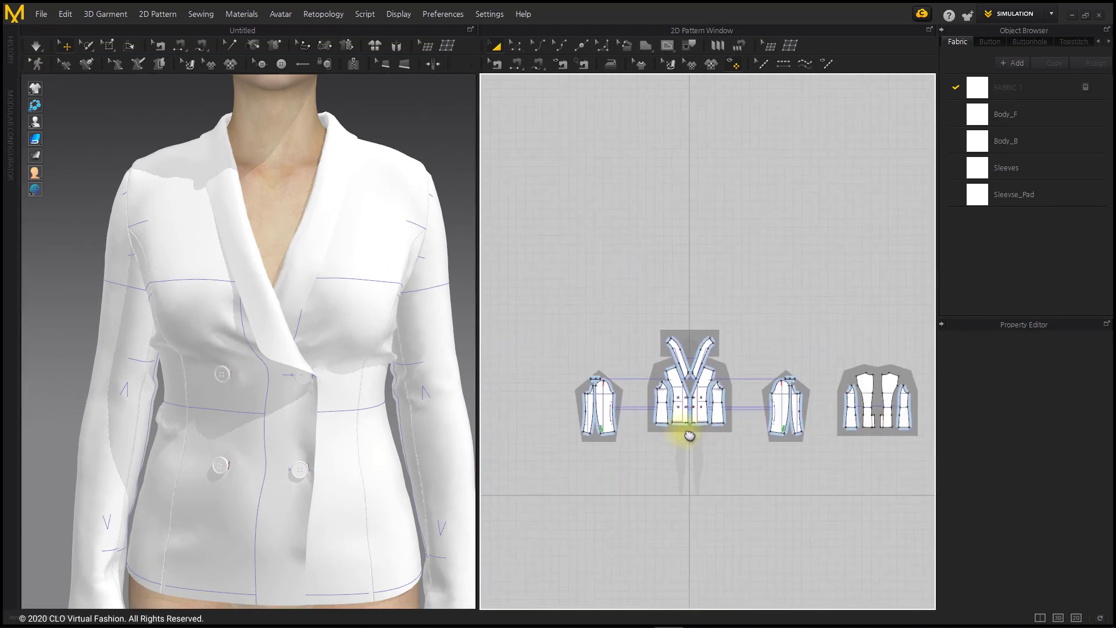
{"action": "left_click", "coordinate": [499, 50]}
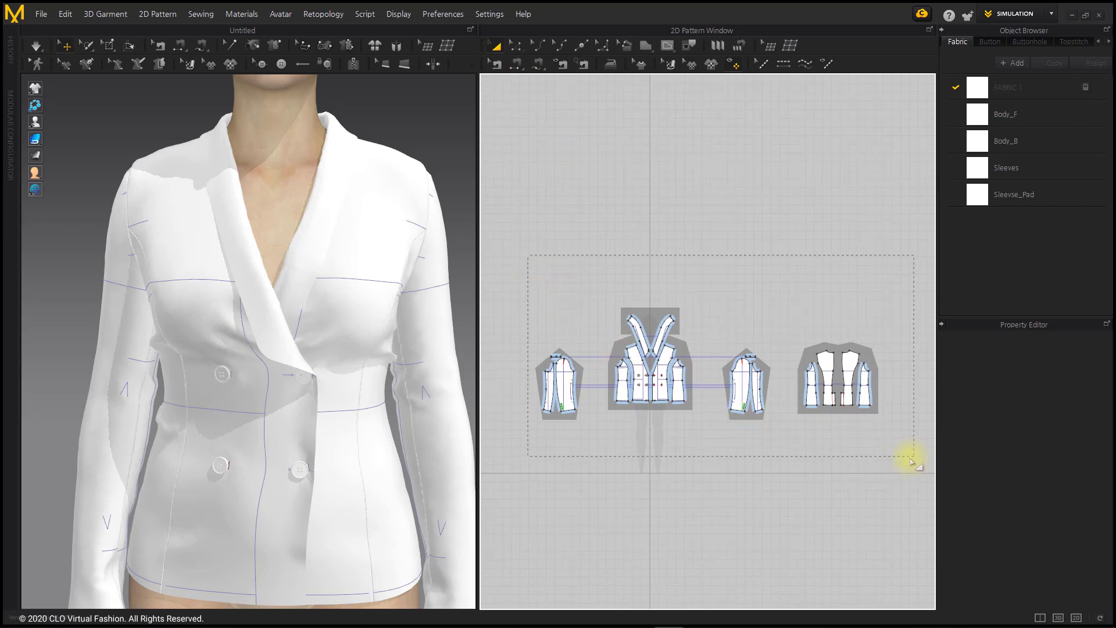
{"action": "left_click_drag", "start_coordinate": [913, 460], "coordinate": [914, 461]}
{"action": "scroll", "coordinate": [1053, 494], "scroll_direction": "down", "scroll_amount": 4}
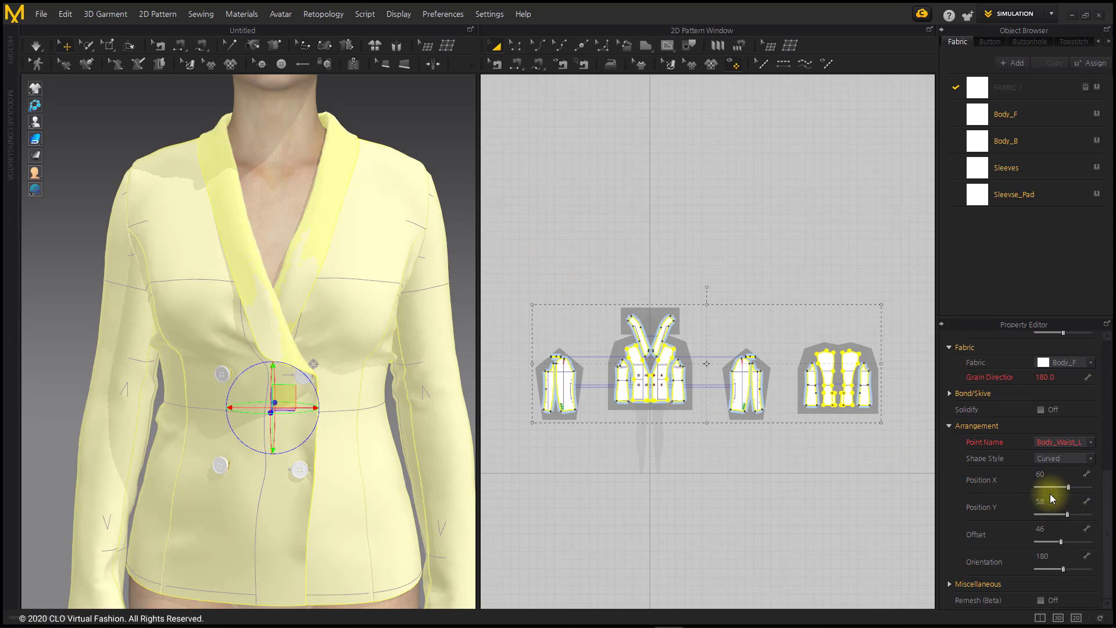
{"action": "scroll", "coordinate": [1023, 454], "scroll_direction": "up", "scroll_amount": 4}
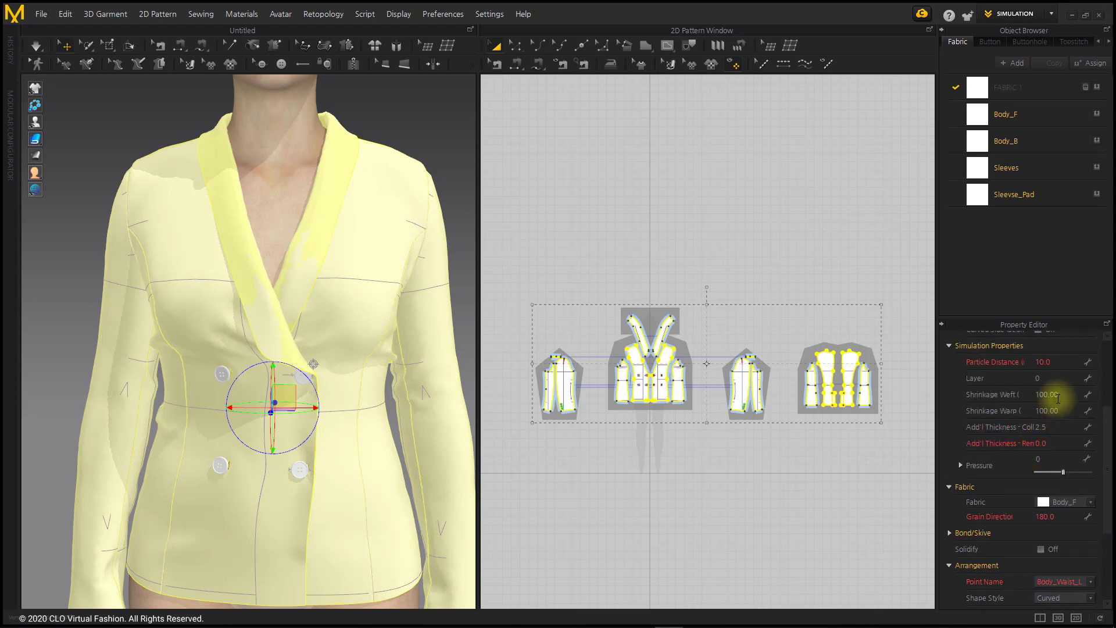
{"action": "left_click_drag", "start_coordinate": [938, 401], "coordinate": [903, 401]}
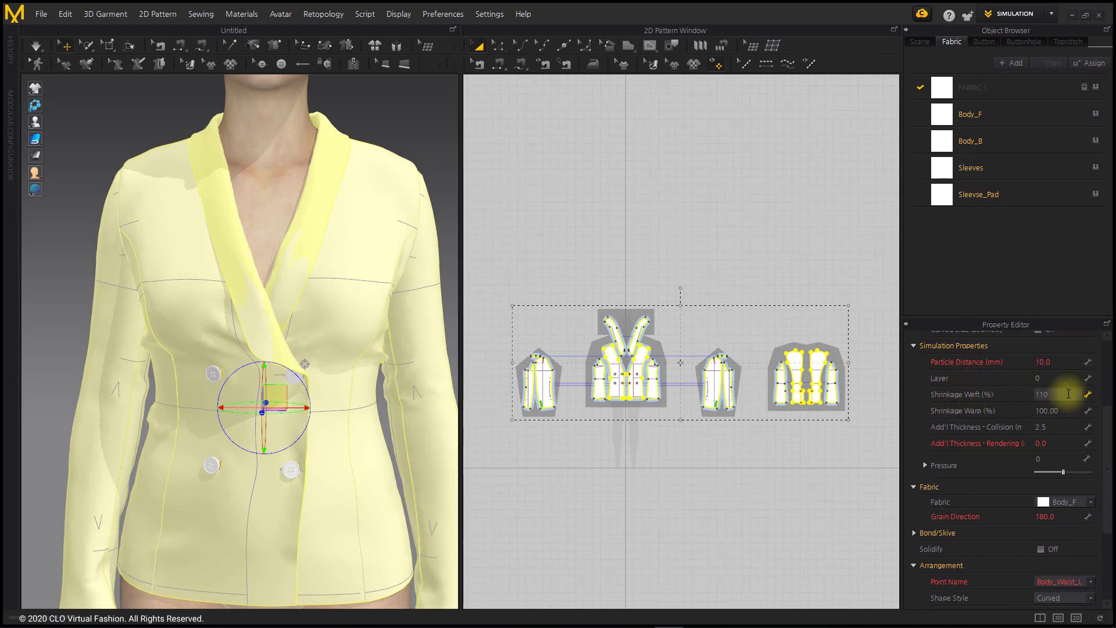
{"action": "left_click", "coordinate": [37, 47]}
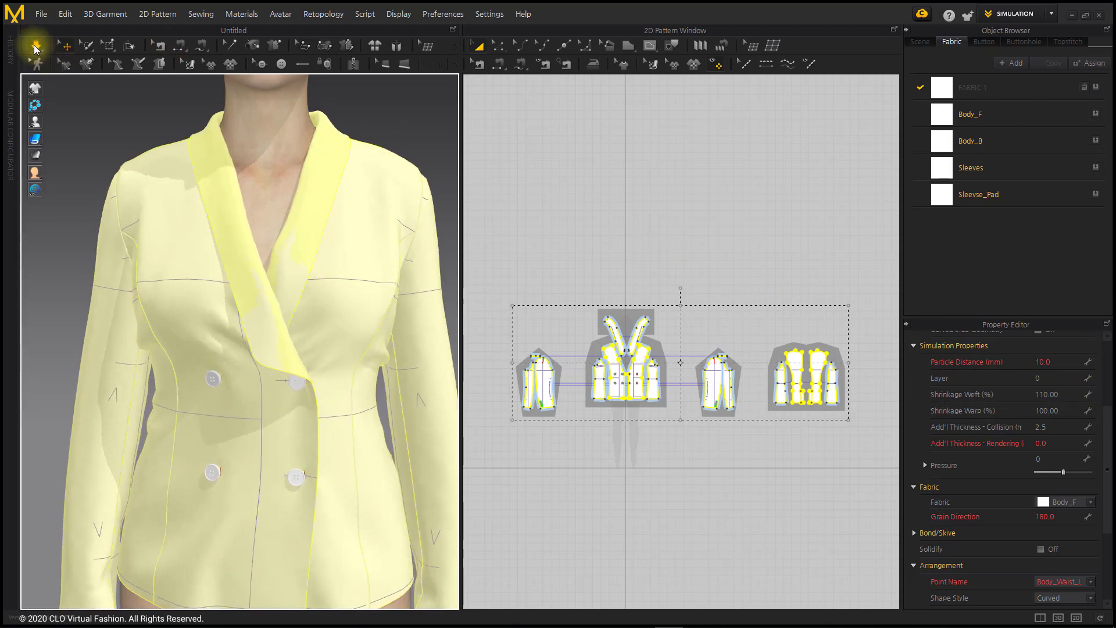
Raise Shrinkage Weft to 115% and orbit around to inspect the jacket's back
{"action": "left_click", "coordinate": [1068, 393]}
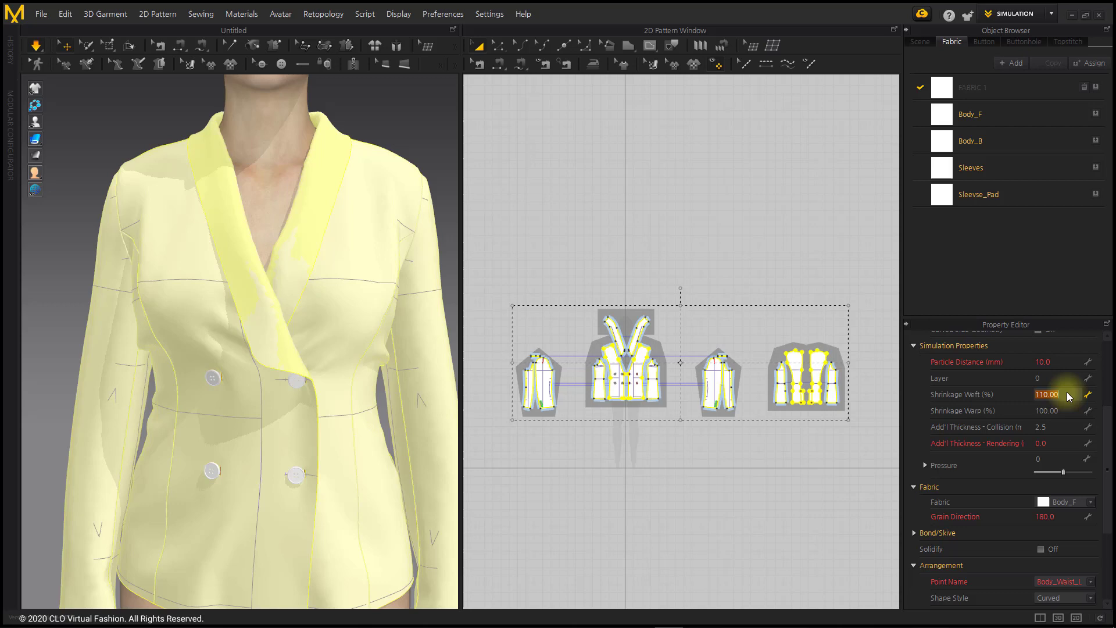
{"action": "key", "text": "Return"}
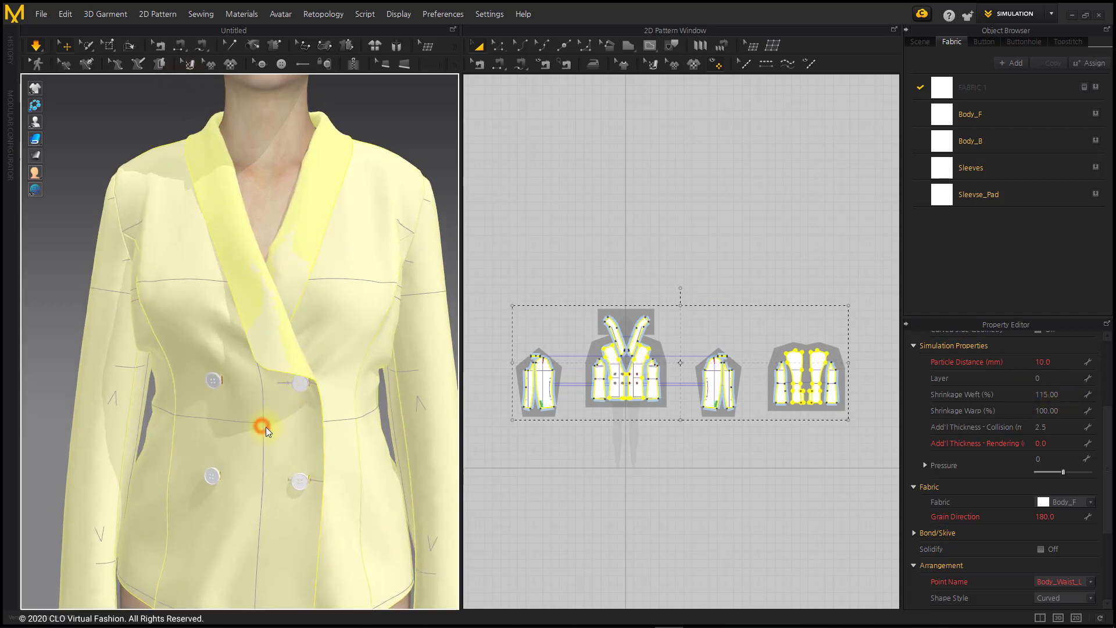
{"action": "right_click_drag", "start_coordinate": [267, 427], "coordinate": [494, 429]}
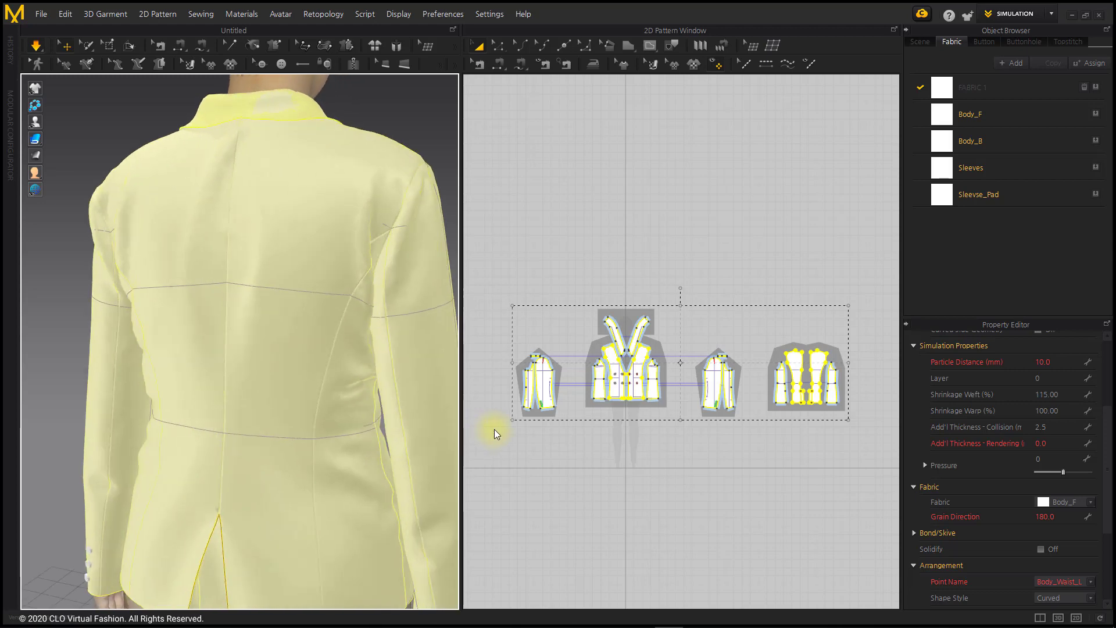
{"action": "right_click_drag", "start_coordinate": [253, 424], "coordinate": [14, 428]}
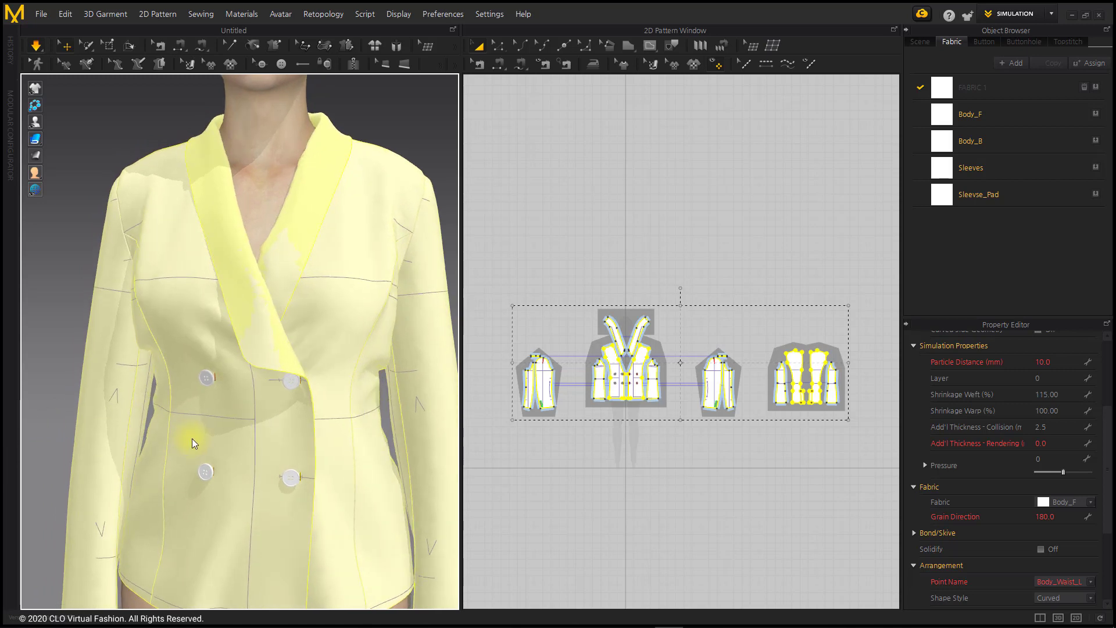
{"action": "scroll", "coordinate": [188, 410], "scroll_direction": "down", "scroll_amount": 2}
{"action": "right_click_drag", "start_coordinate": [199, 435], "coordinate": [213, 438]}
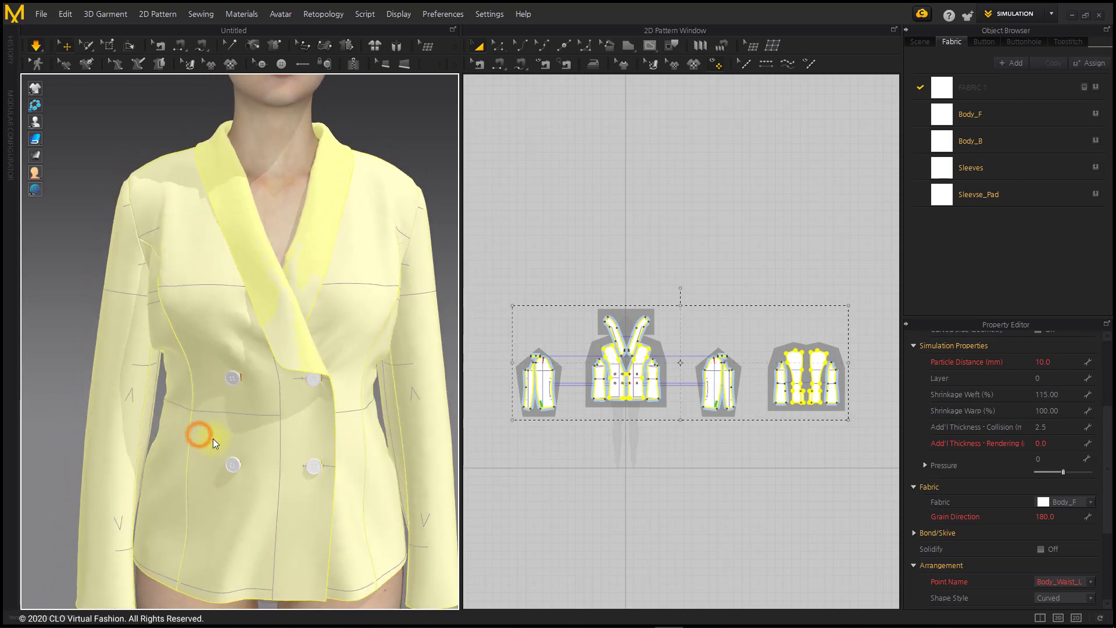
{"action": "right_click_drag", "start_coordinate": [386, 373], "coordinate": [376, 381]}
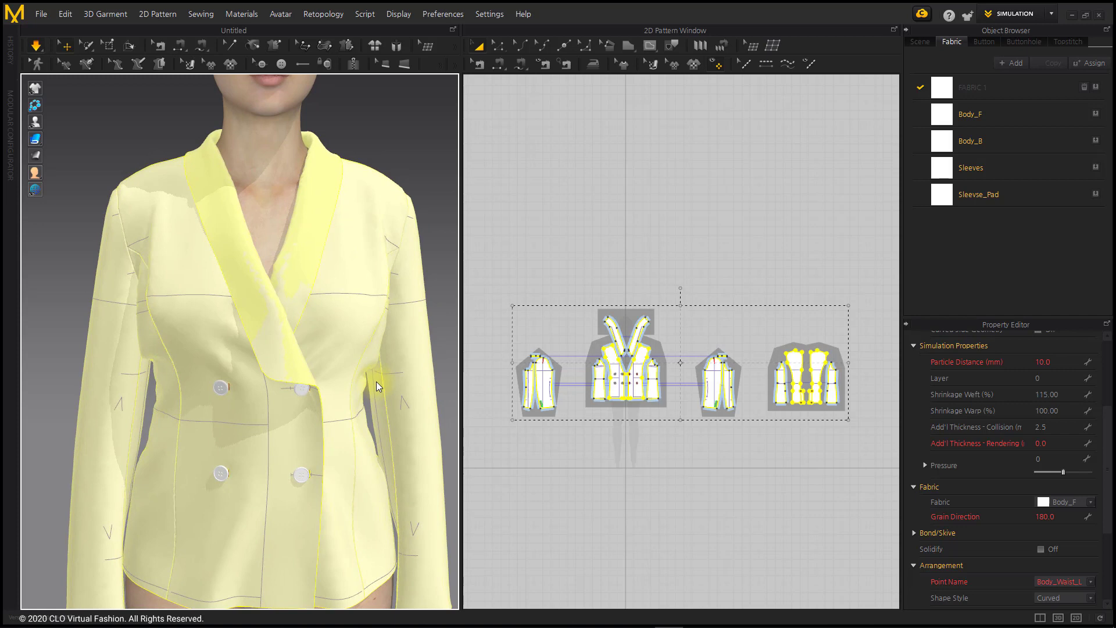
Lower Shrinkage Warp to 95%
{"action": "double_click", "coordinate": [1070, 410]}
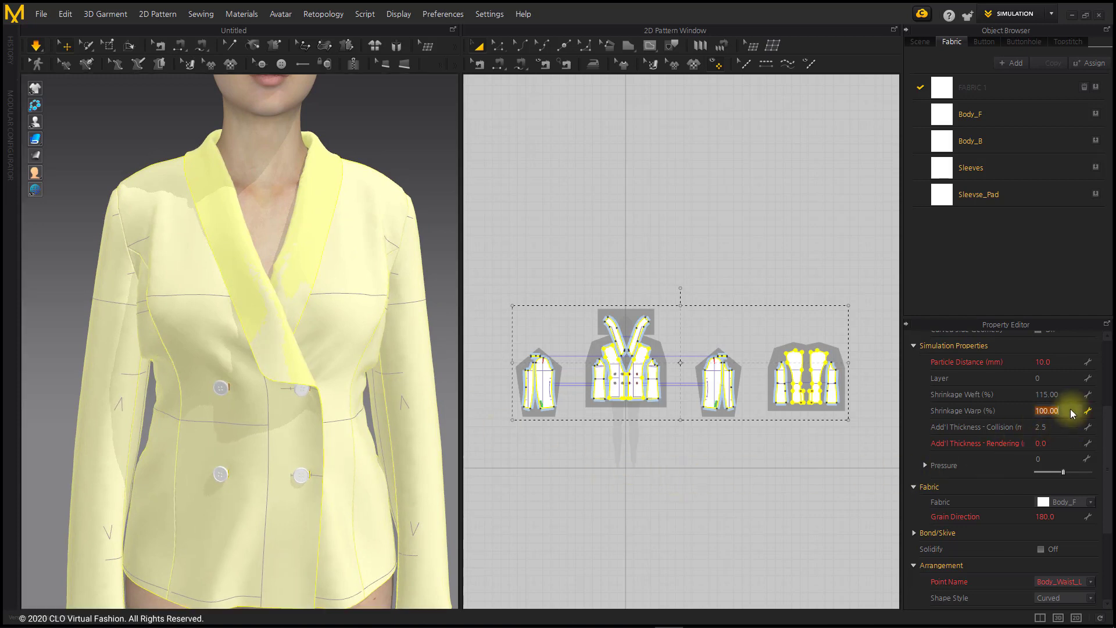
{"action": "type", "text": "95"}
{"action": "key", "text": "Return"}
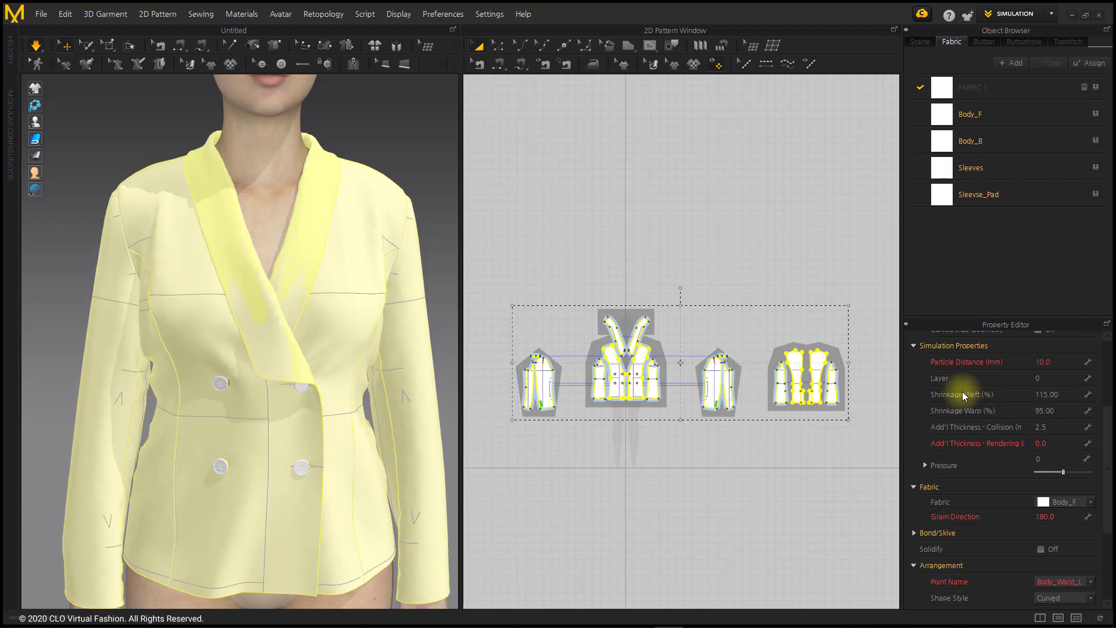
Show the garment as transparent with outlines, then deselect and orbit toward the back
{"action": "mouse_move", "coordinate": [32, 146]}
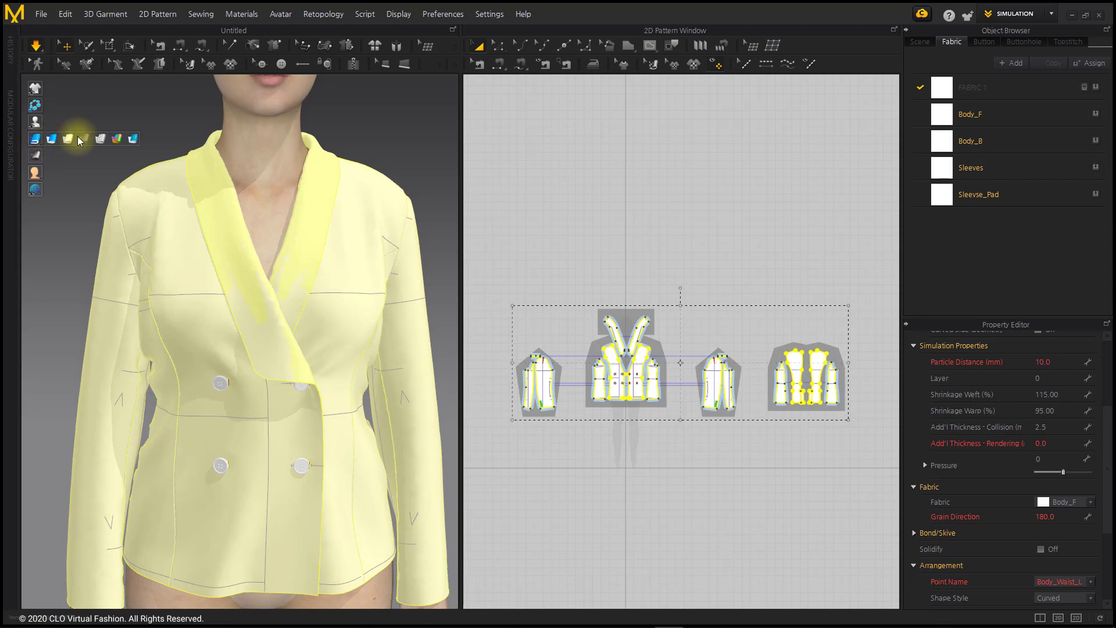
{"action": "left_click", "coordinate": [85, 138]}
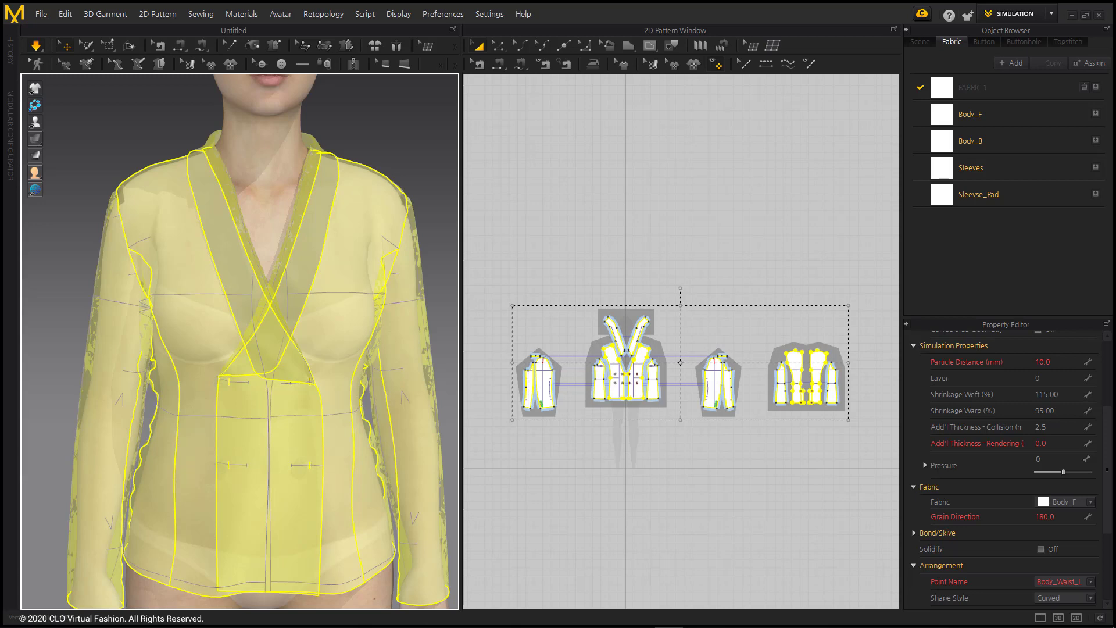
{"action": "left_click_drag", "start_coordinate": [391, 162], "coordinate": [120, 173]}
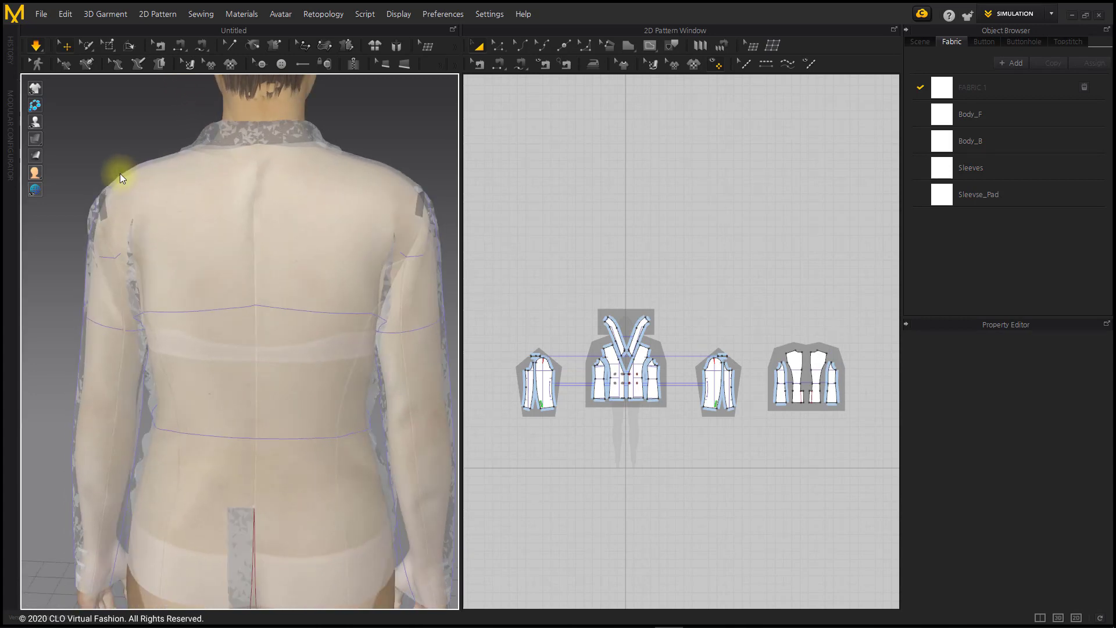
Move the Body_F shoulder corner point exactly 15 mm inward with Edit Pattern
{"action": "scroll", "coordinate": [588, 336], "scroll_direction": "up", "scroll_amount": 5}
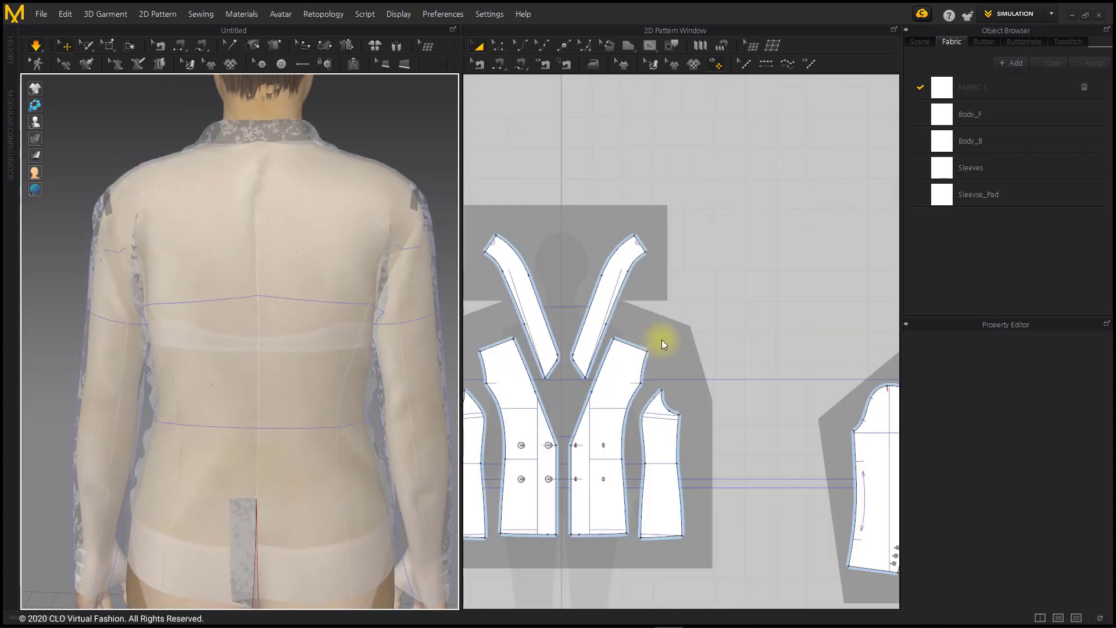
{"action": "left_click", "coordinate": [498, 45]}
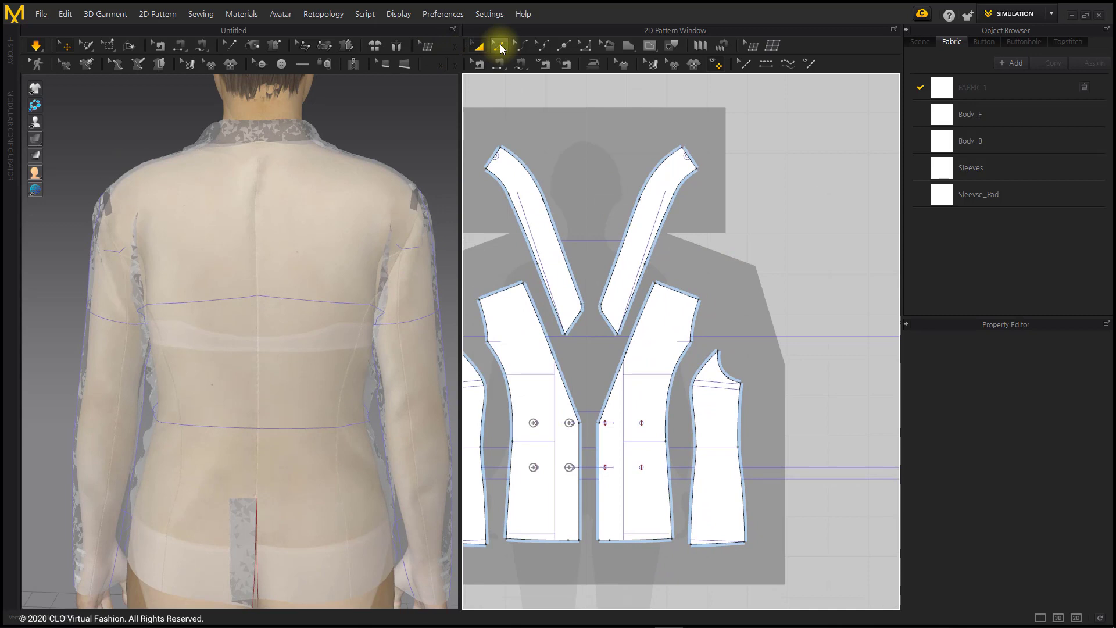
{"action": "scroll", "coordinate": [735, 277], "scroll_direction": "up", "scroll_amount": 3}
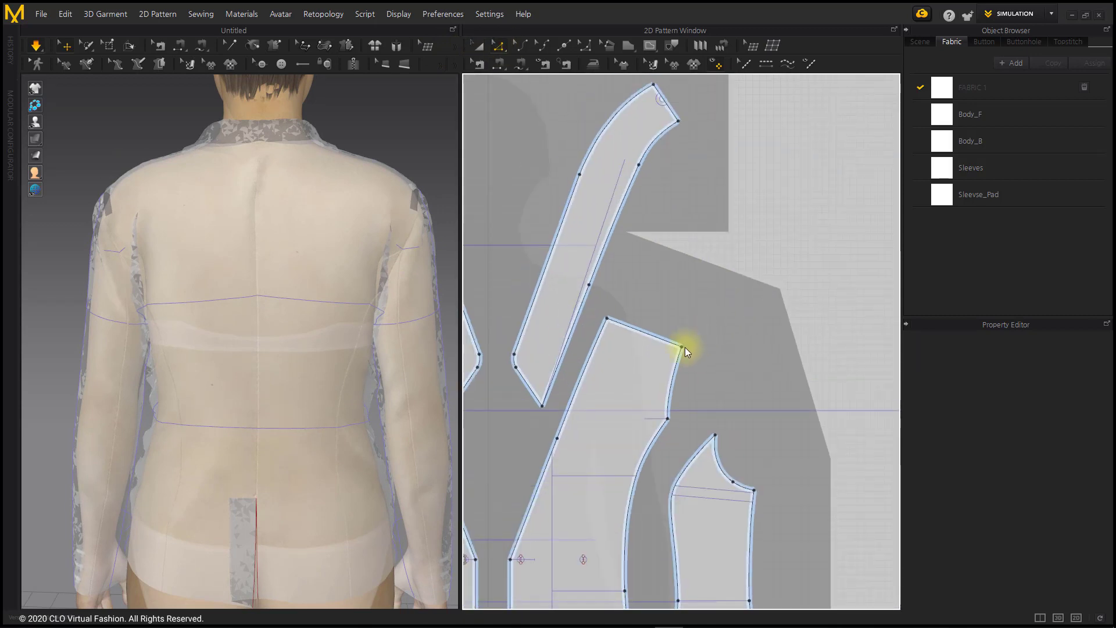
{"action": "left_click", "coordinate": [683, 347]}
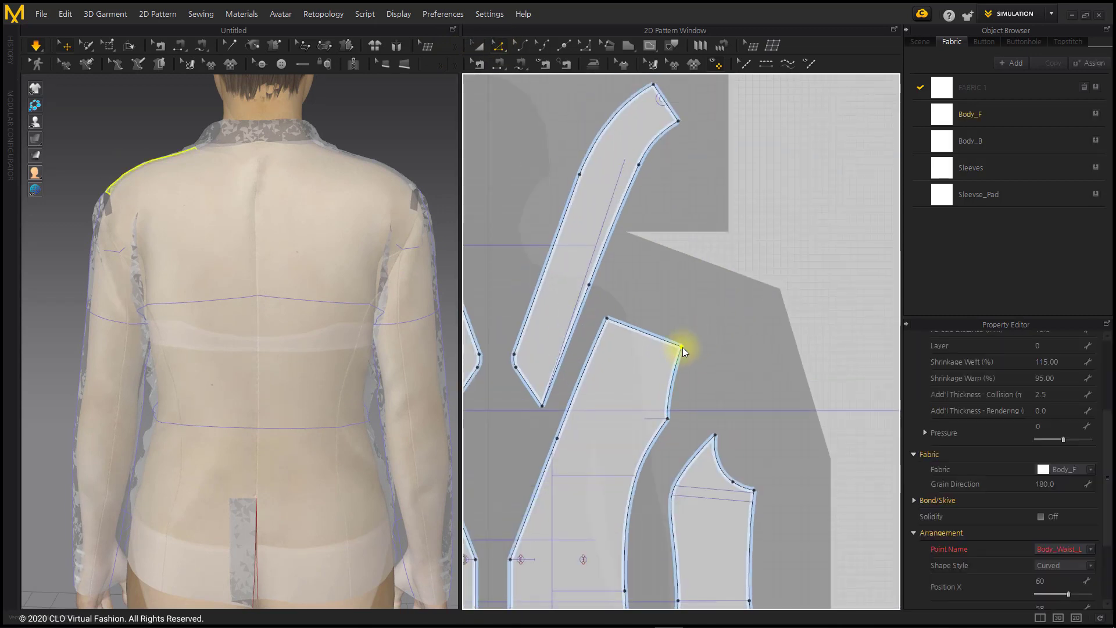
{"action": "left_click_drag", "start_coordinate": [678, 348], "coordinate": [671, 347]}
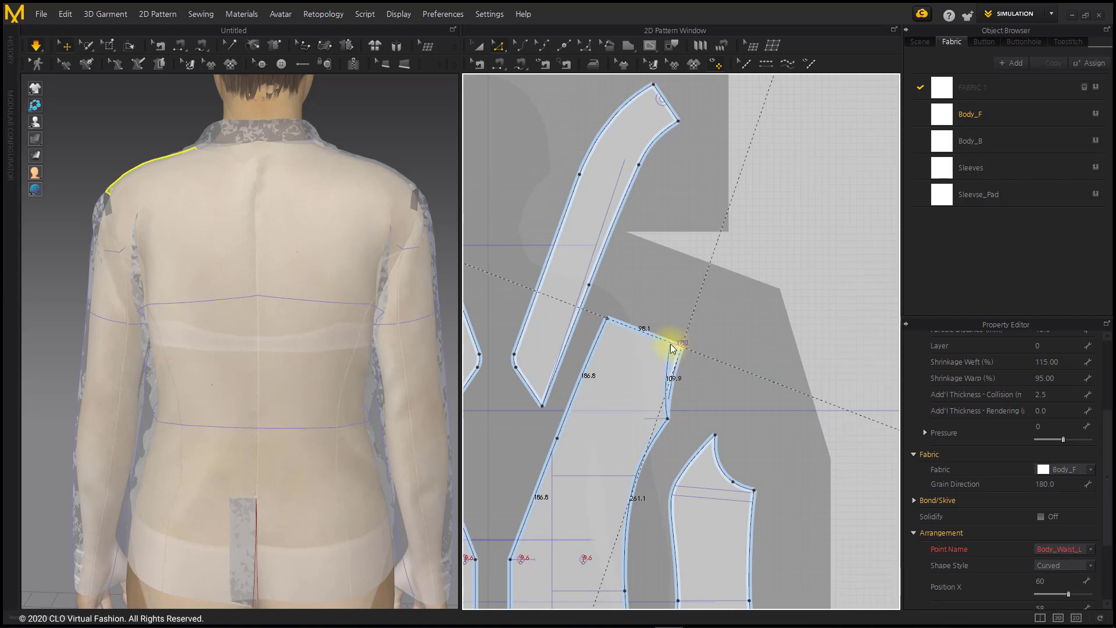
{"action": "right_click", "coordinate": [671, 348]}
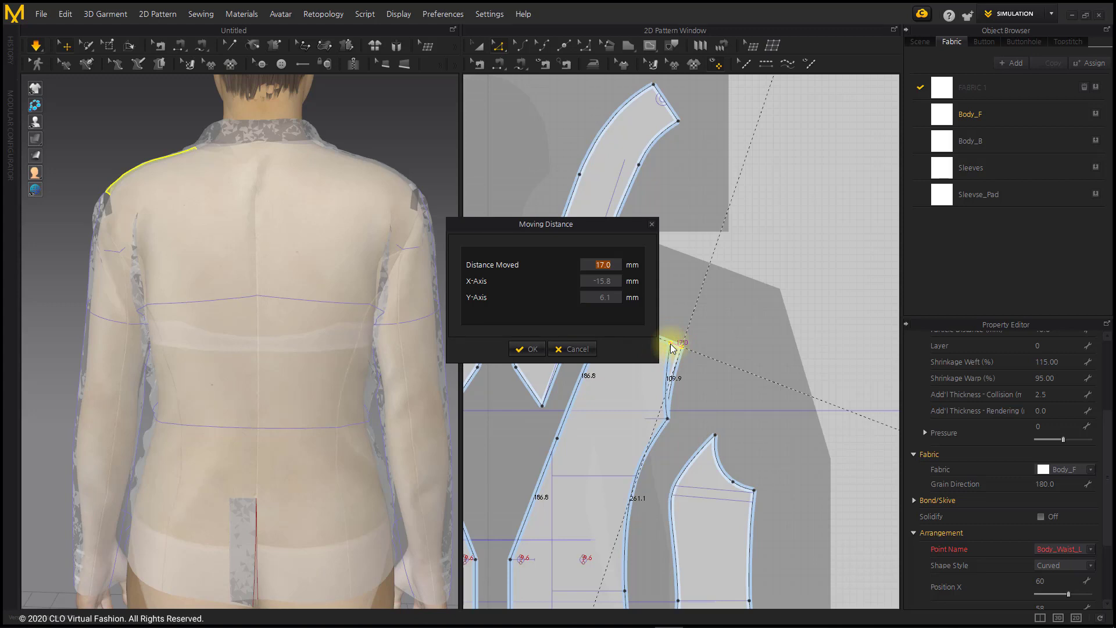
{"action": "type", "text": "15"}
{"action": "key", "text": "Return"}
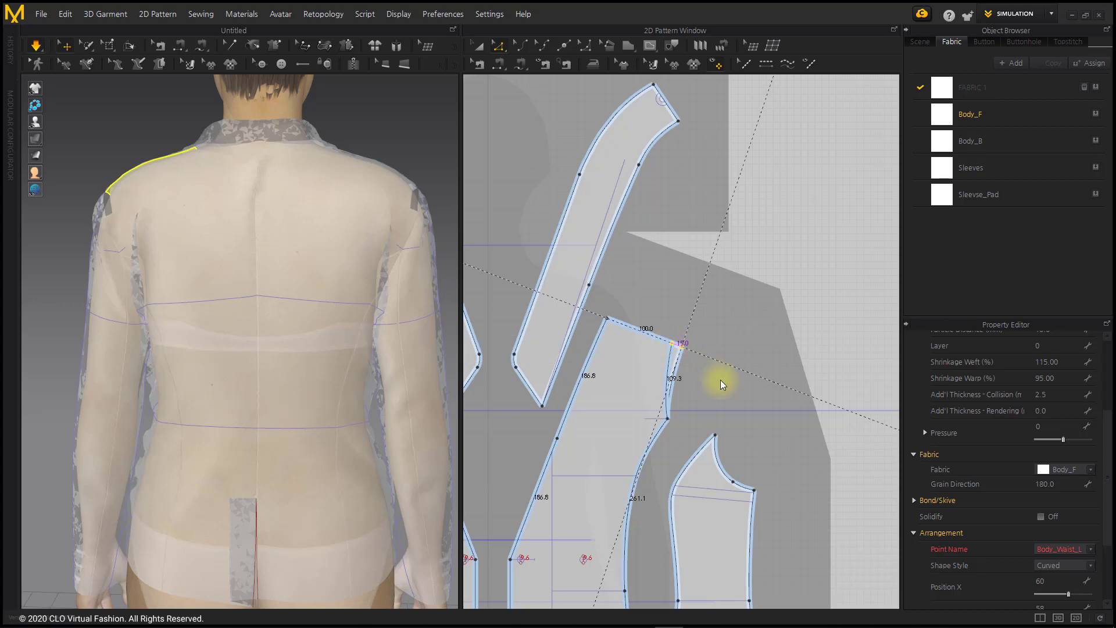
{"action": "left_click", "coordinate": [760, 403]}
Move the left and right back bodice shoulder points inward via Moving Distance
{"action": "scroll", "coordinate": [686, 371], "scroll_direction": "down", "scroll_amount": 5}
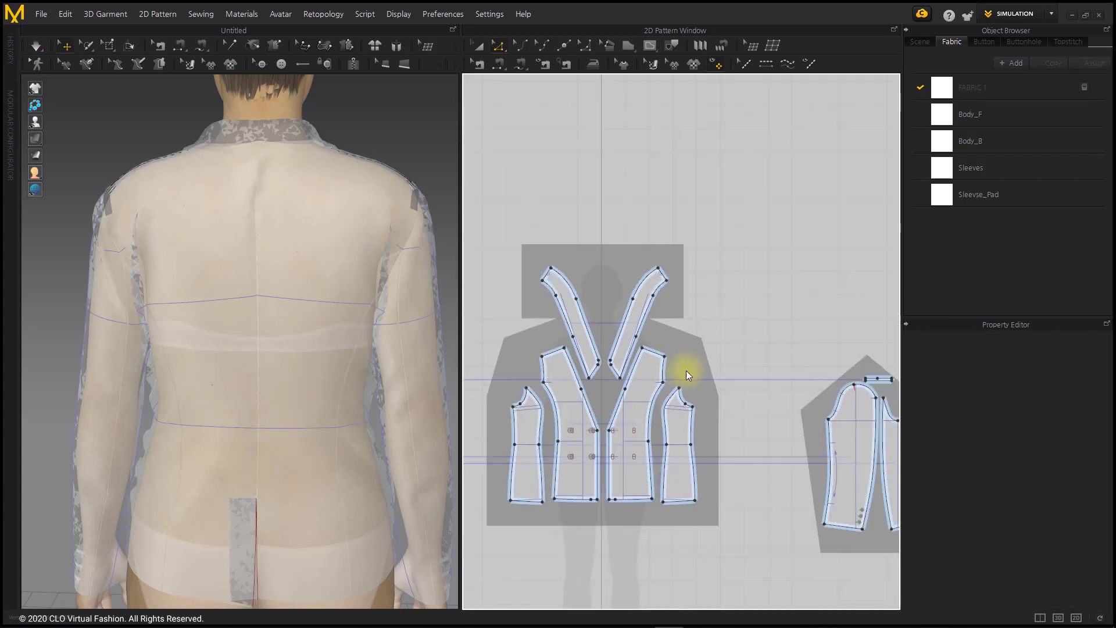
{"action": "scroll", "coordinate": [690, 386], "scroll_direction": "up", "scroll_amount": 3}
{"action": "scroll", "coordinate": [702, 369], "scroll_direction": "up", "scroll_amount": 4}
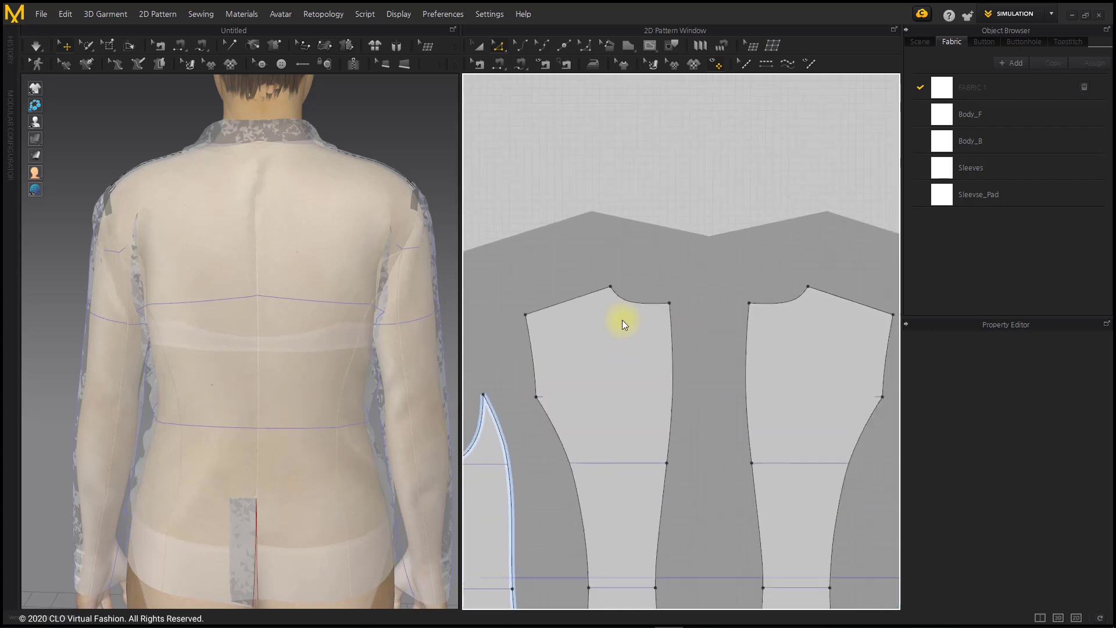
{"action": "left_click_drag", "start_coordinate": [505, 289], "coordinate": [517, 283]}
{"action": "right_click", "coordinate": [516, 281]}
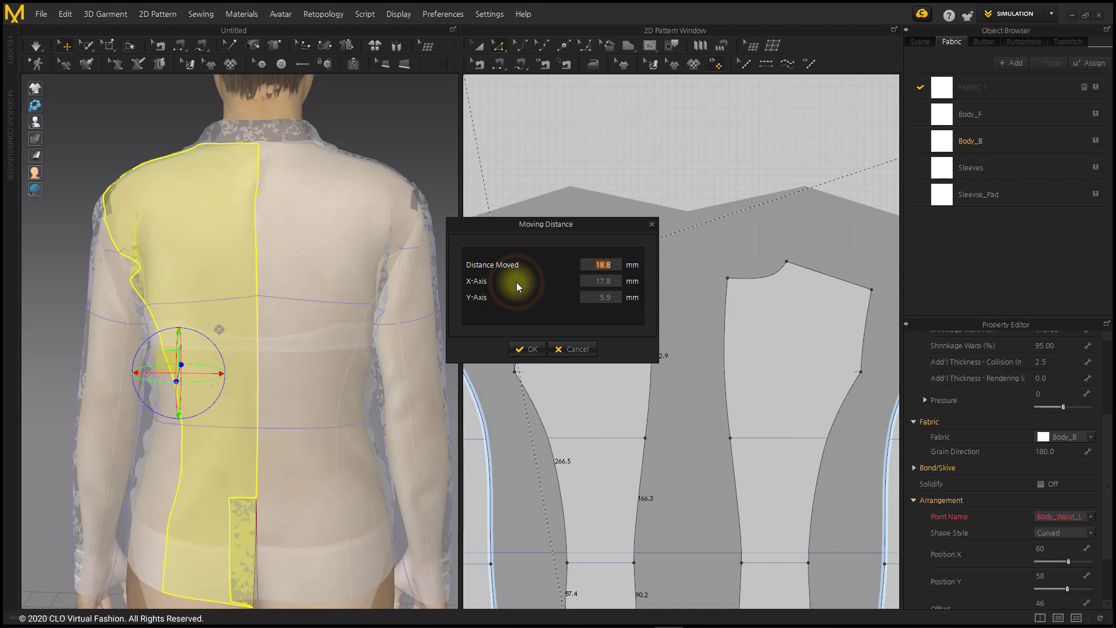
{"action": "key", "text": "Return"}
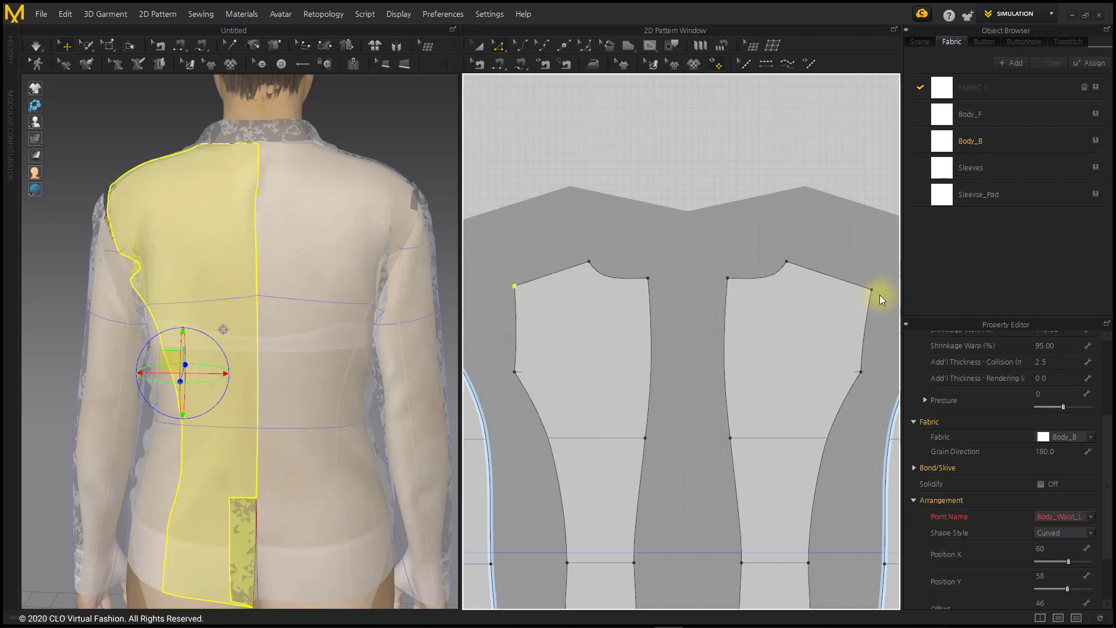
{"action": "left_click_drag", "start_coordinate": [870, 291], "coordinate": [860, 287]}
{"action": "right_click", "coordinate": [860, 287]}
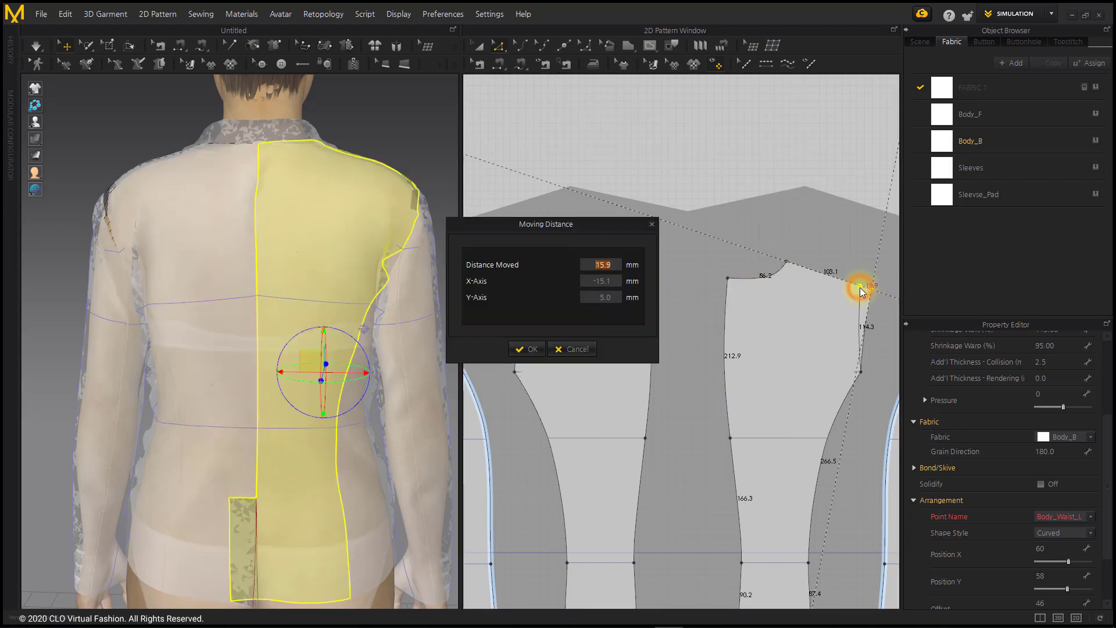
{"action": "key", "text": "Return"}
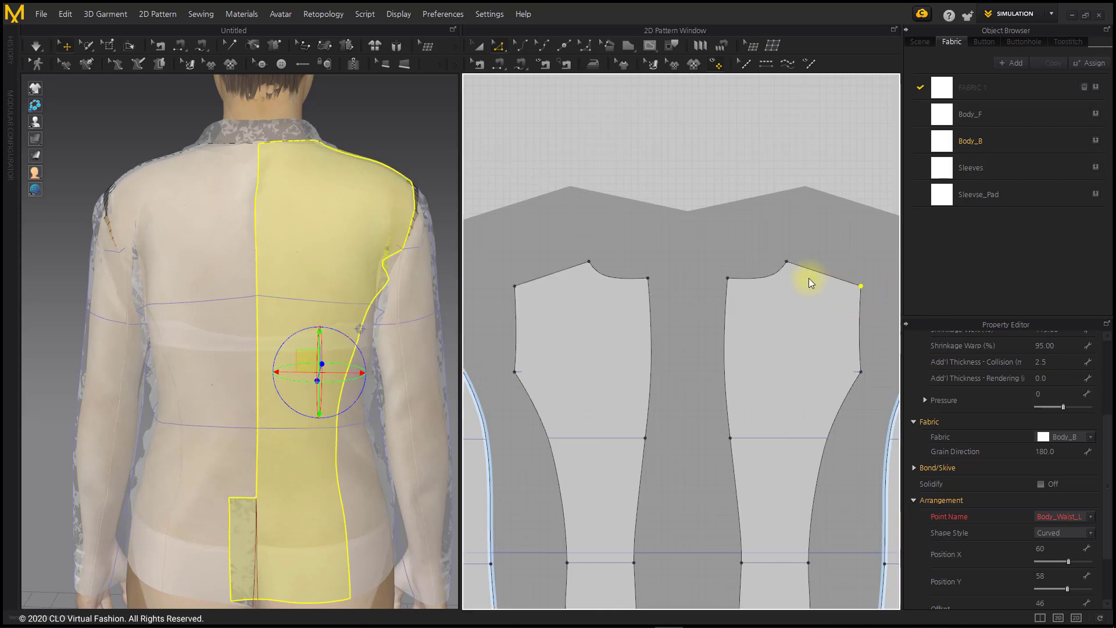
{"action": "left_click", "coordinate": [751, 155]}
Pan back to the front pieces, pick Transform Pattern and restart the simulation
{"action": "scroll", "coordinate": [623, 210], "scroll_direction": "down", "scroll_amount": 5}
{"action": "right_click_drag", "start_coordinate": [650, 275], "coordinate": [769, 287]}
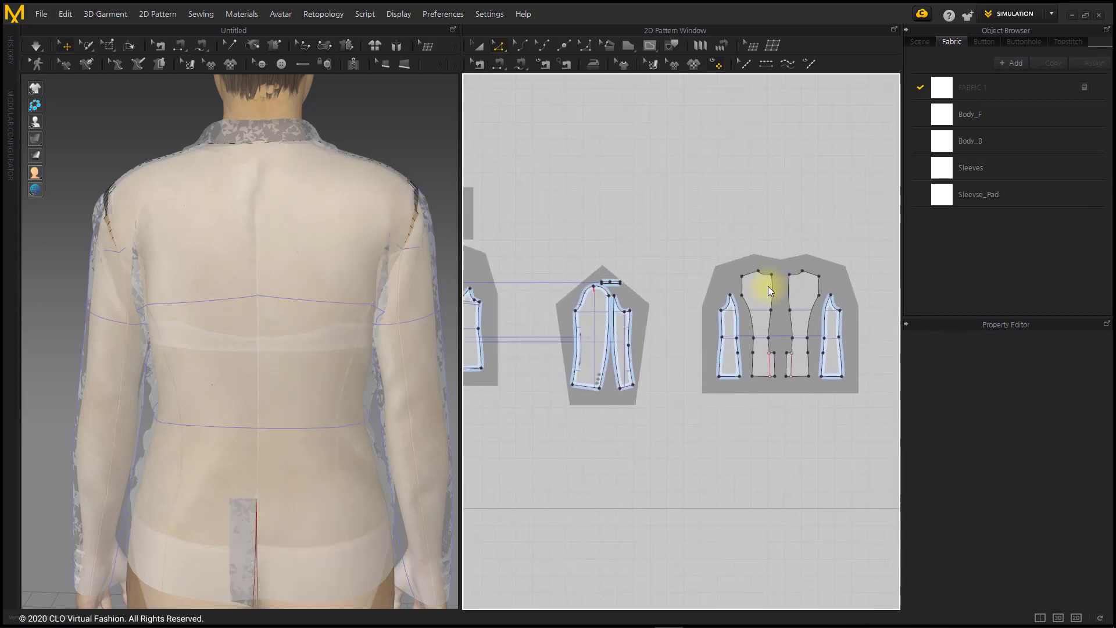
{"action": "right_click_drag", "start_coordinate": [616, 270], "coordinate": [705, 273]}
{"action": "scroll", "coordinate": [705, 274], "scroll_direction": "down", "scroll_amount": 1}
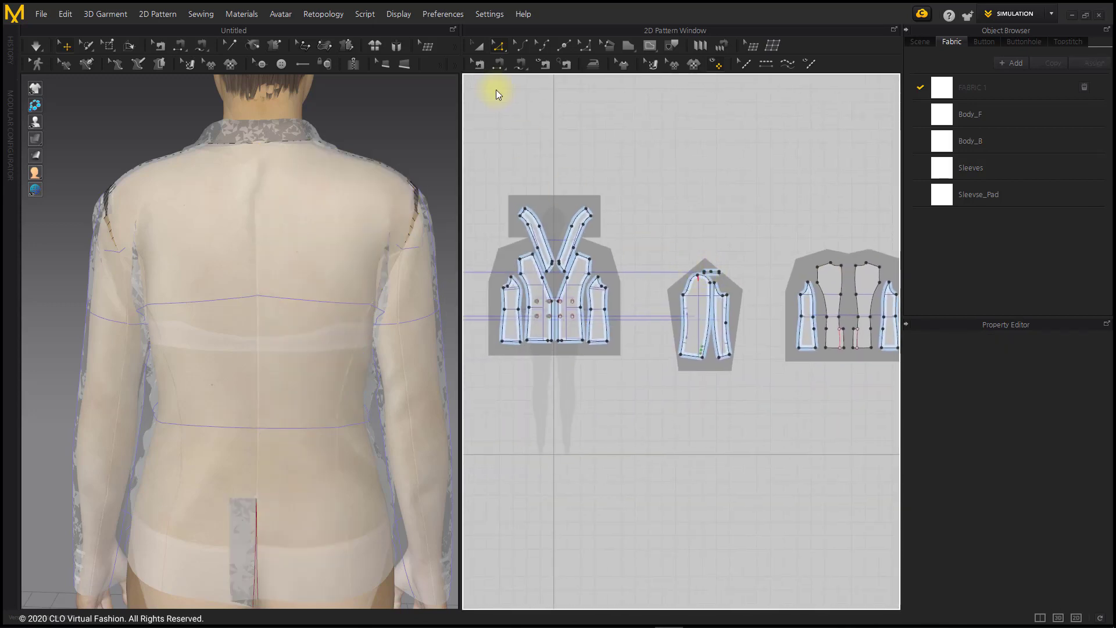
{"action": "left_click", "coordinate": [478, 45]}
{"action": "left_click", "coordinate": [36, 45]}
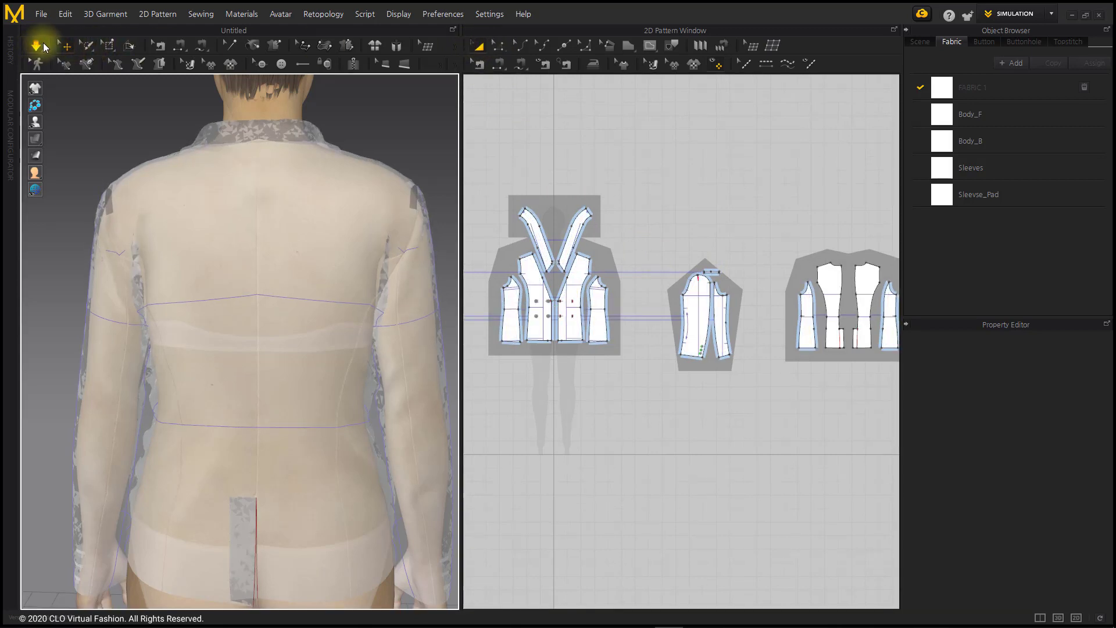
Switch the jacket display from translucent to solid white textured fabric
{"action": "right_click_drag", "start_coordinate": [107, 269], "coordinate": [368, 272]}
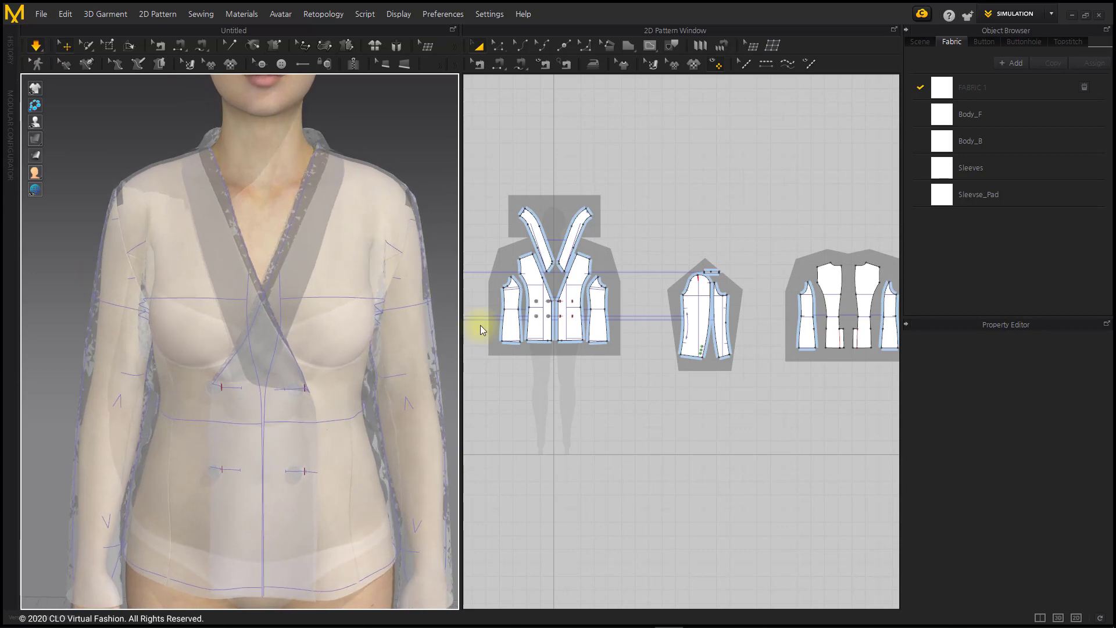
{"action": "left_click", "coordinate": [607, 452]}
{"action": "mouse_move", "coordinate": [35, 140]}
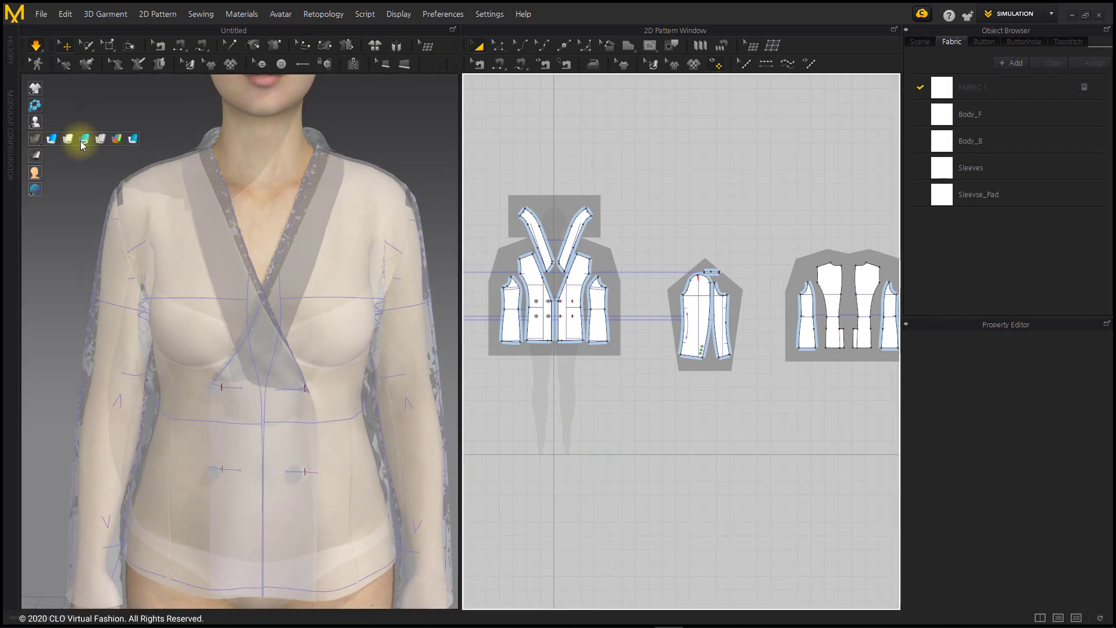
{"action": "left_click", "coordinate": [66, 139]}
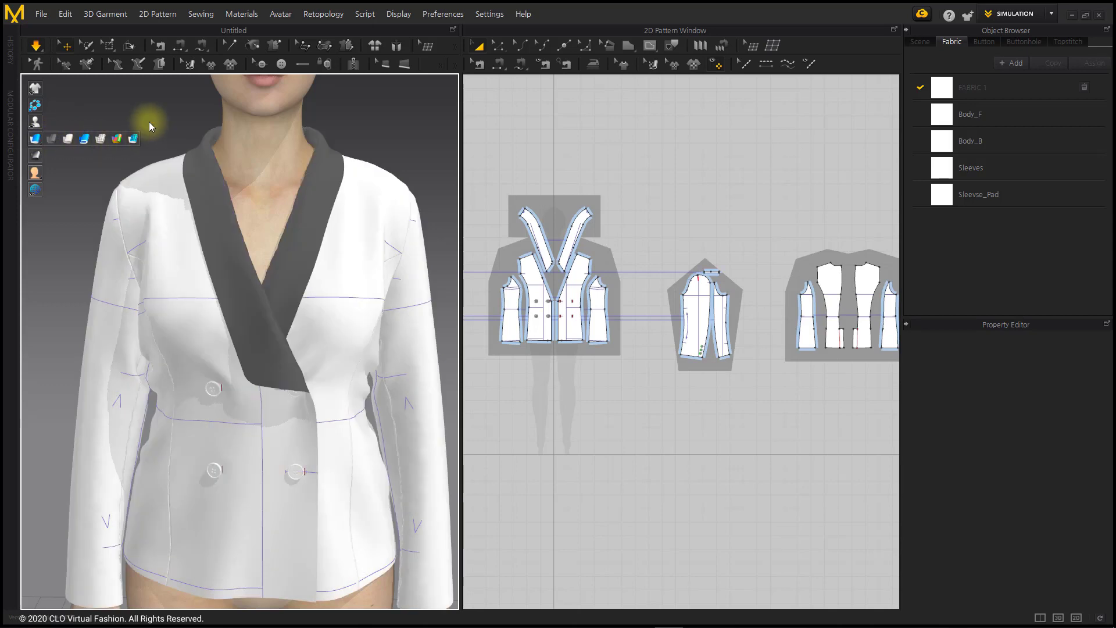
{"action": "mouse_move", "coordinate": [35, 139]}
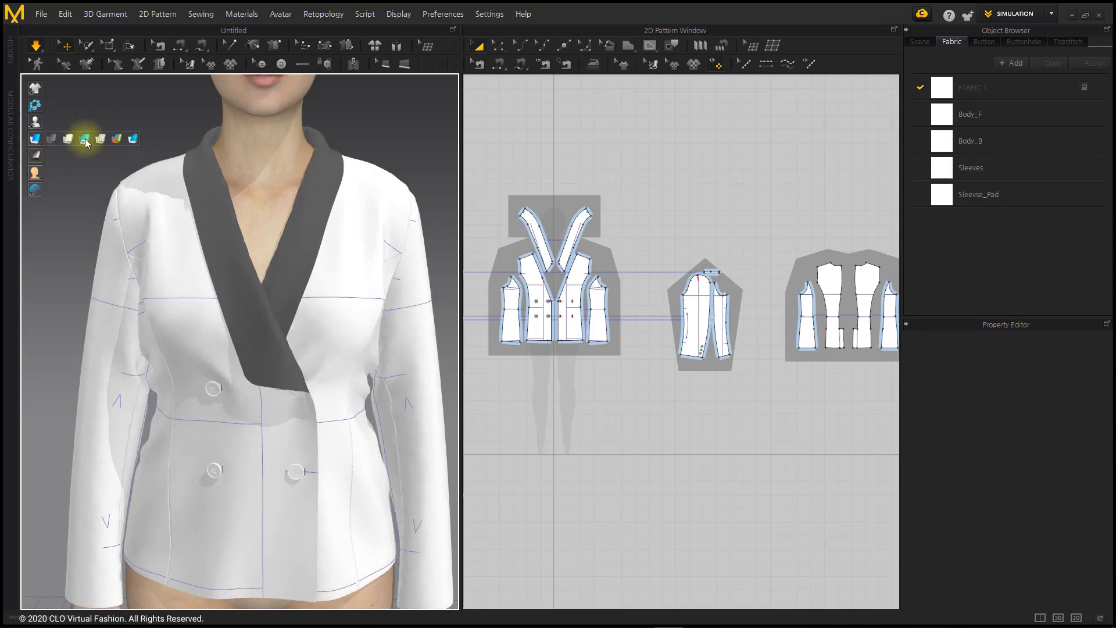
{"action": "left_click", "coordinate": [88, 141]}
Nudge the sleeve to re-drape, orbit to the side and back, and zoom out
{"action": "left_click", "coordinate": [406, 296]}
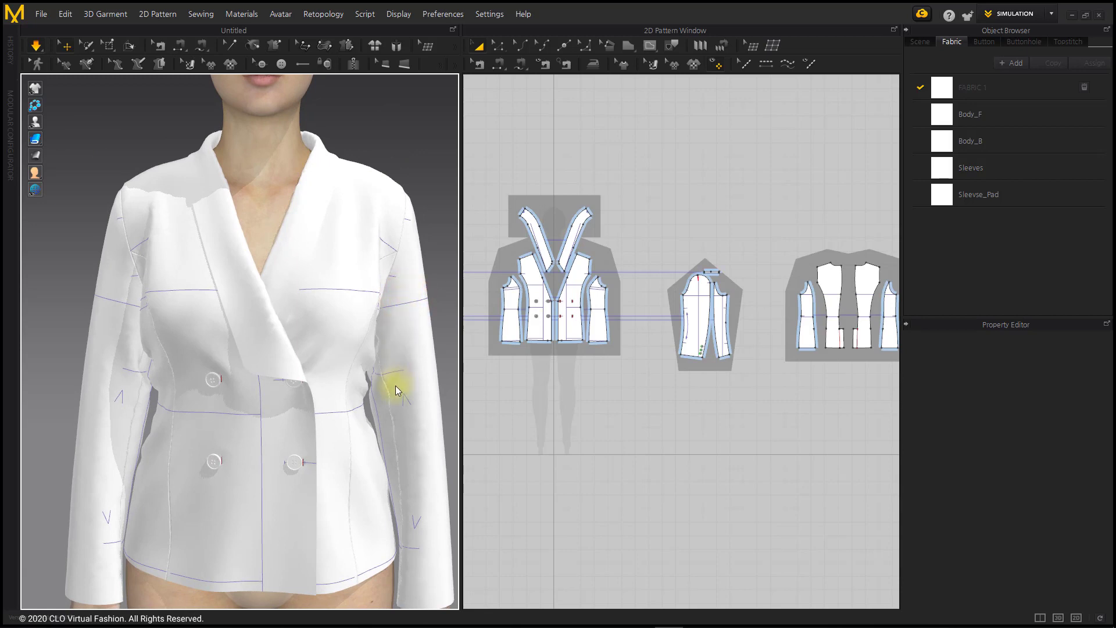
{"action": "right_click_drag", "start_coordinate": [421, 398], "coordinate": [6, 394]}
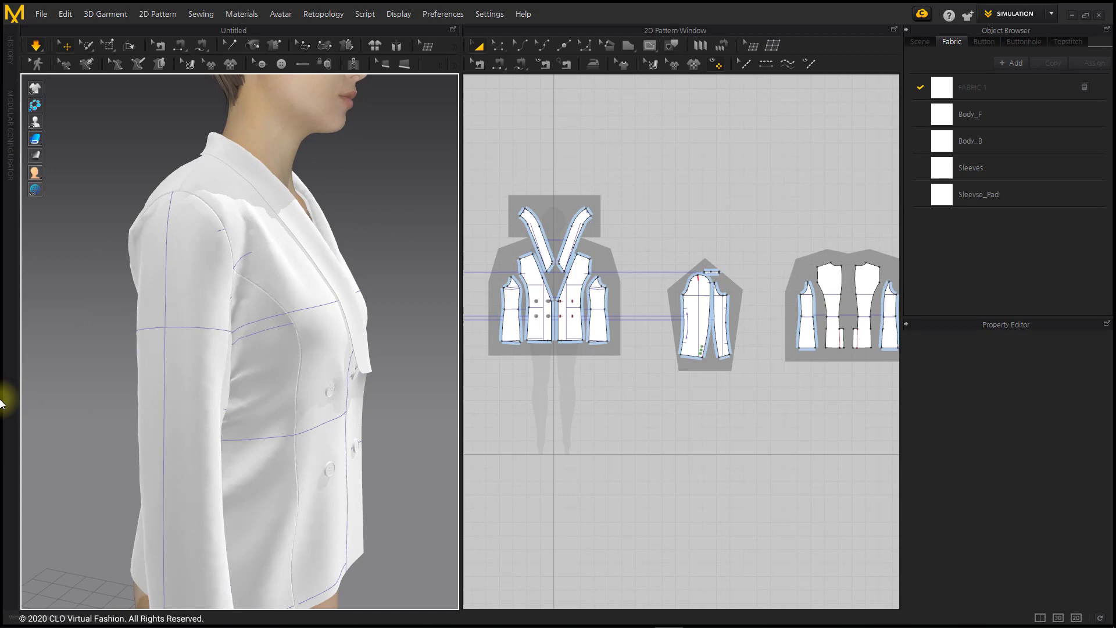
{"action": "right_click_drag", "start_coordinate": [301, 382], "coordinate": [242, 382]}
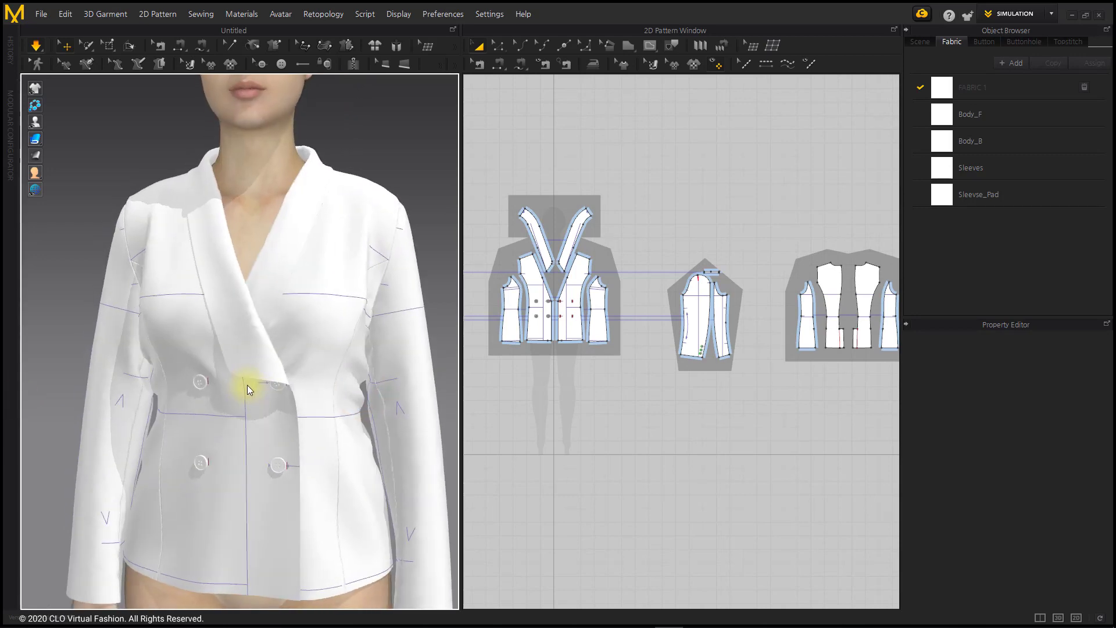
{"action": "scroll", "coordinate": [270, 379], "scroll_direction": "down", "scroll_amount": 5}
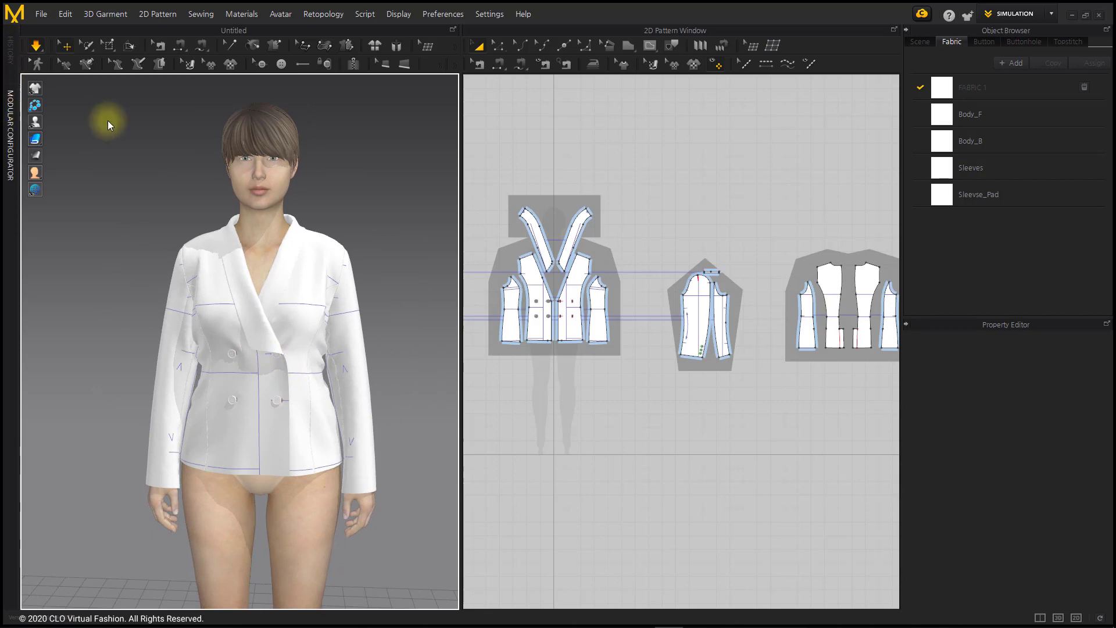
Turn off simulation and orbit the finished jacket to check its back and front
{"action": "left_click", "coordinate": [54, 47]}
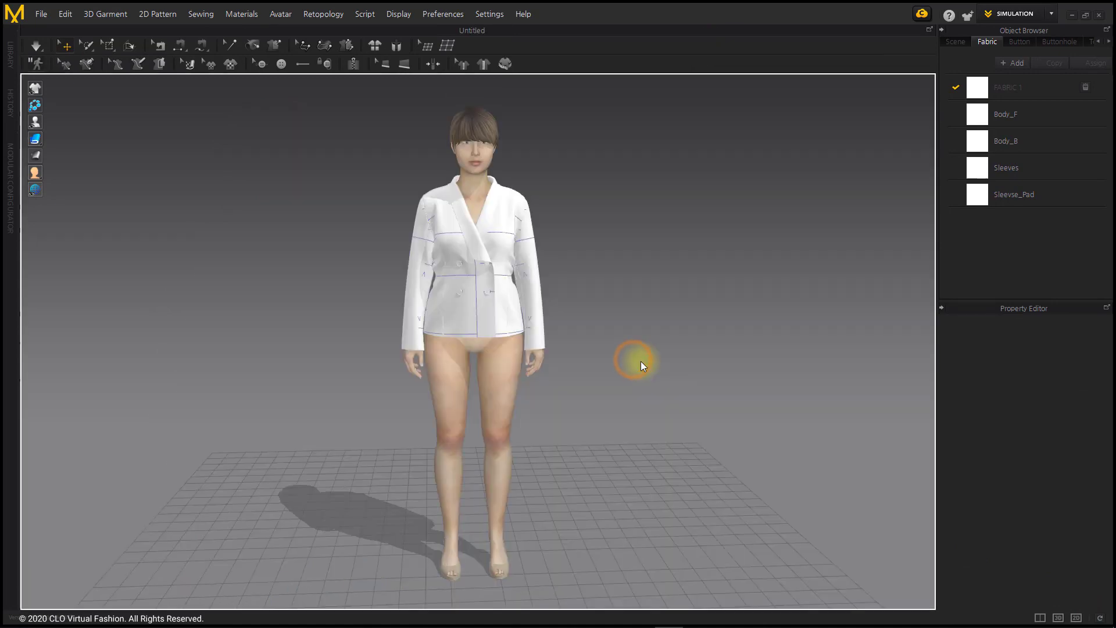
{"action": "right_click_drag", "start_coordinate": [675, 406], "coordinate": [543, 394]}
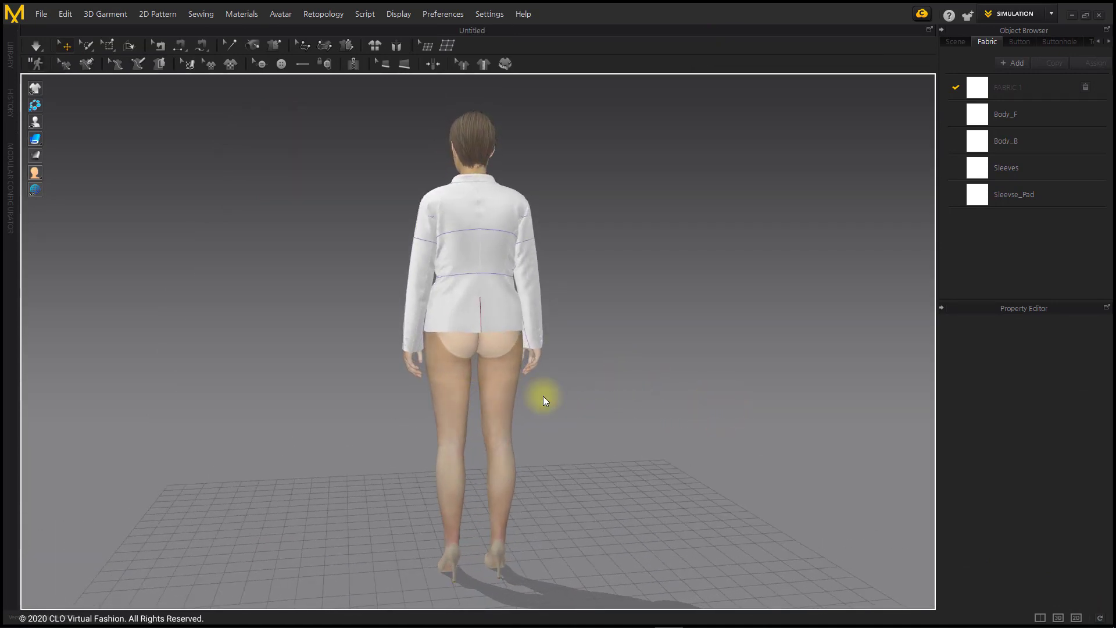
{"action": "right_click_drag", "start_coordinate": [668, 410], "coordinate": [424, 407]}
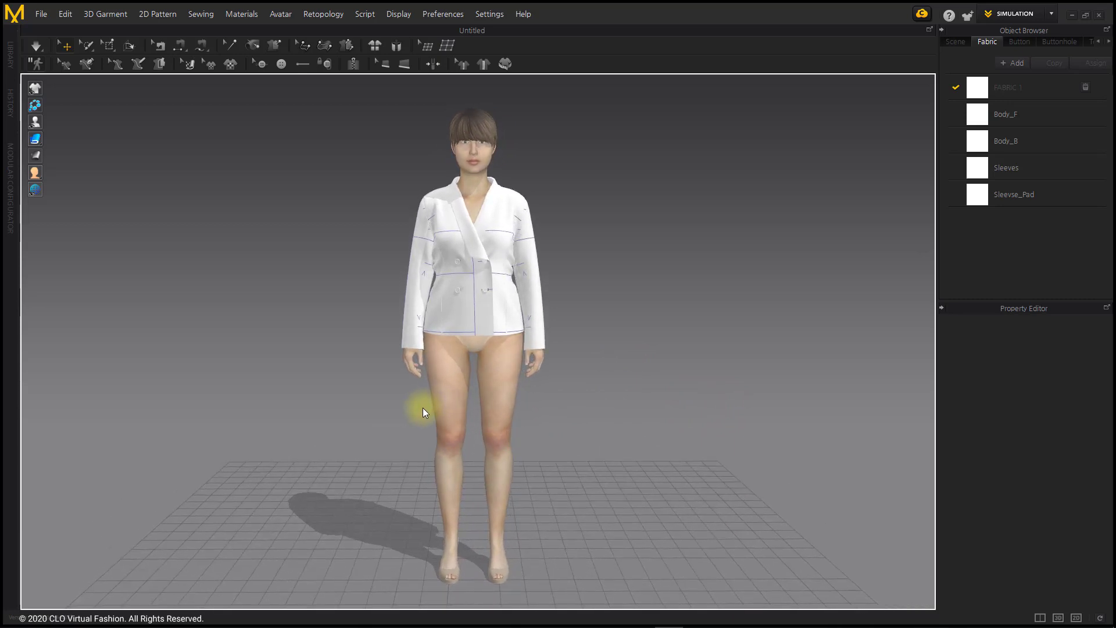